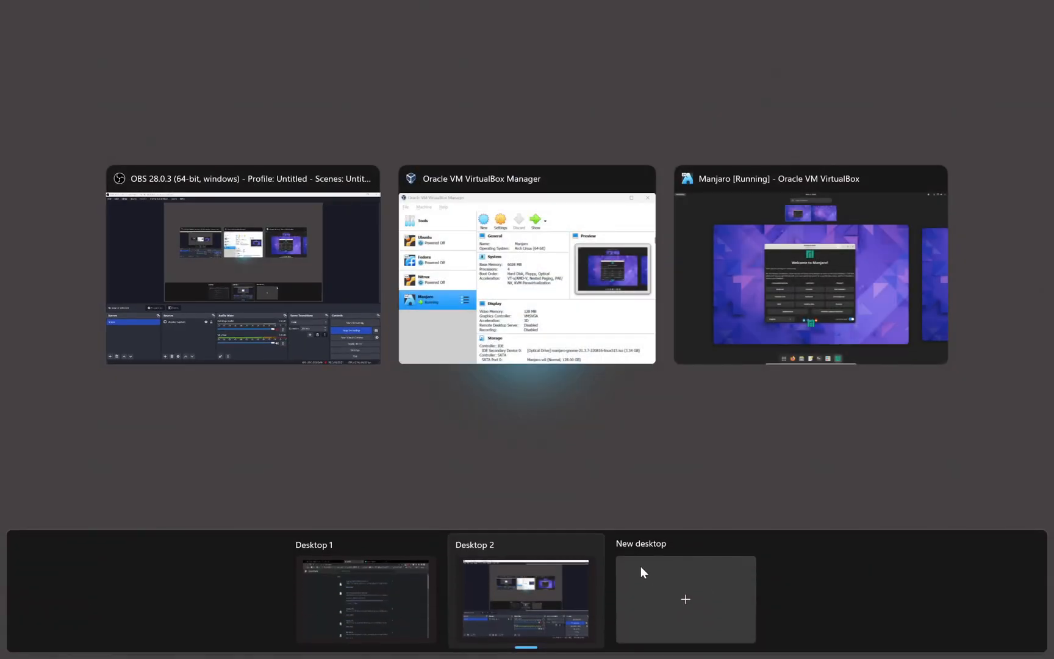
Bring the Manjaro VirtualBox window forward and leave the GNOME overview for the desktop.
left_click(798, 300)
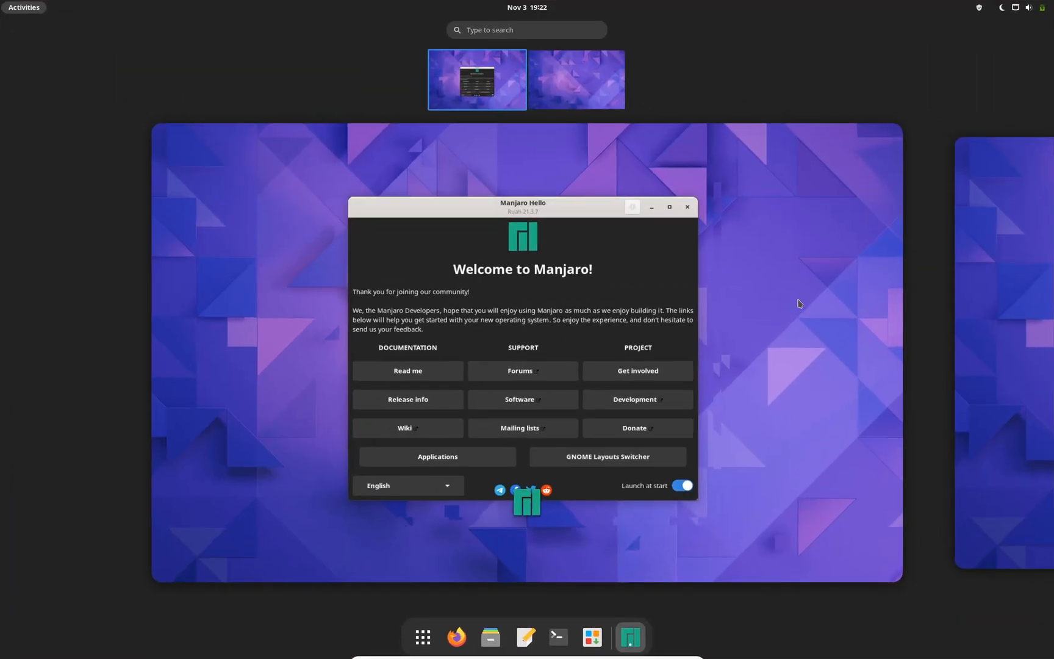
left_click(752, 367)
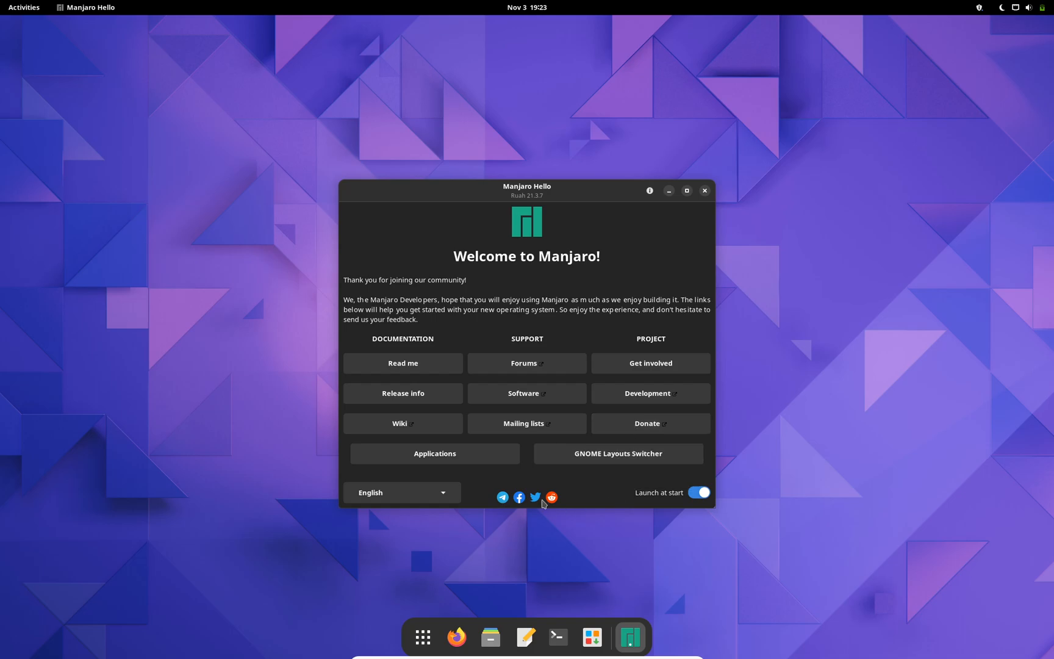
Visit the GNOME layouts page, turn off Launch at start and close Manjaro Hello.
left_click(617, 459)
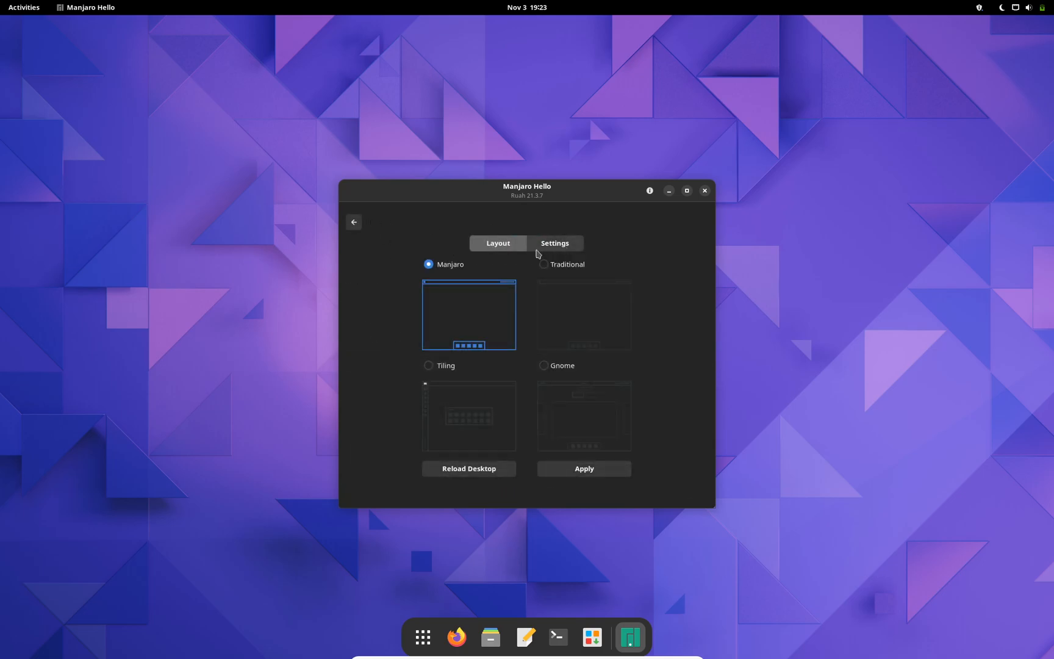
left_click(354, 221)
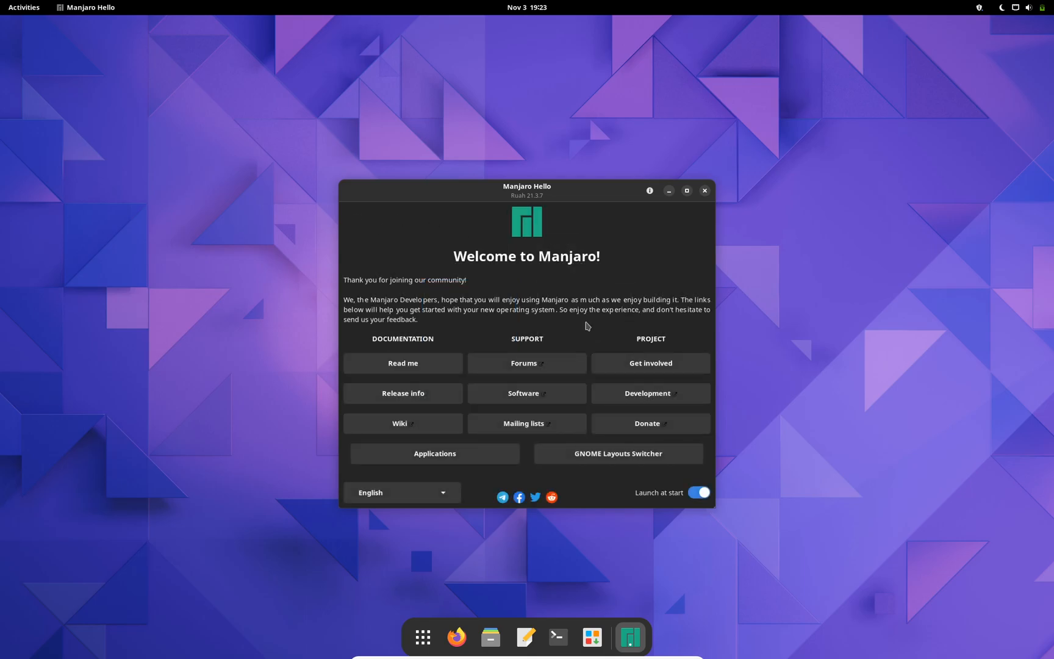
left_click(704, 497)
left_click(706, 191)
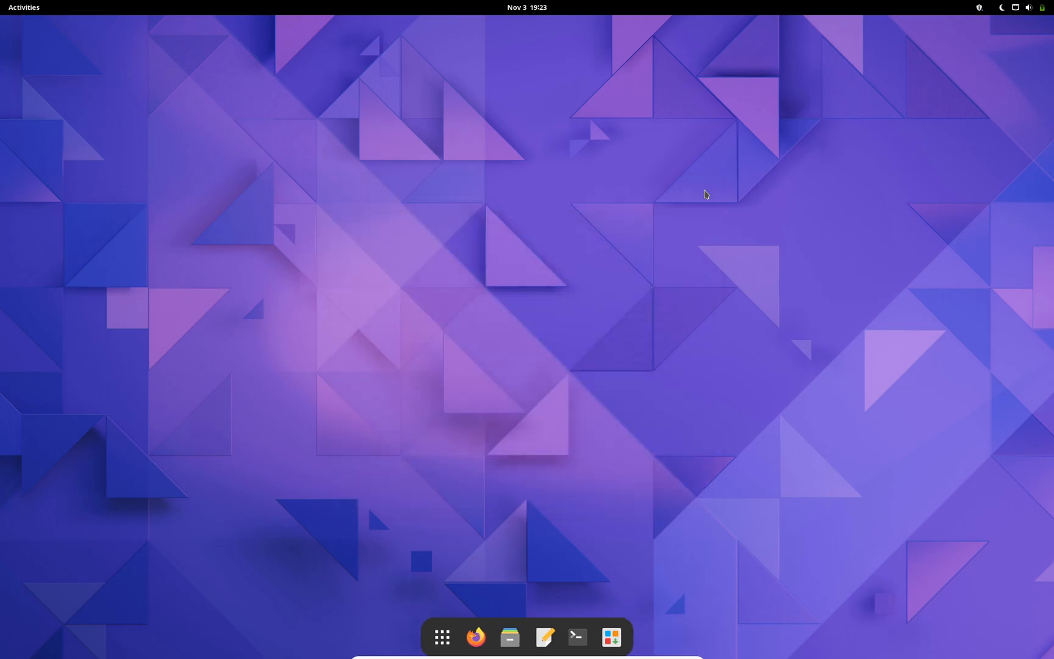
key("super")
scroll(704, 195, "down", 1)
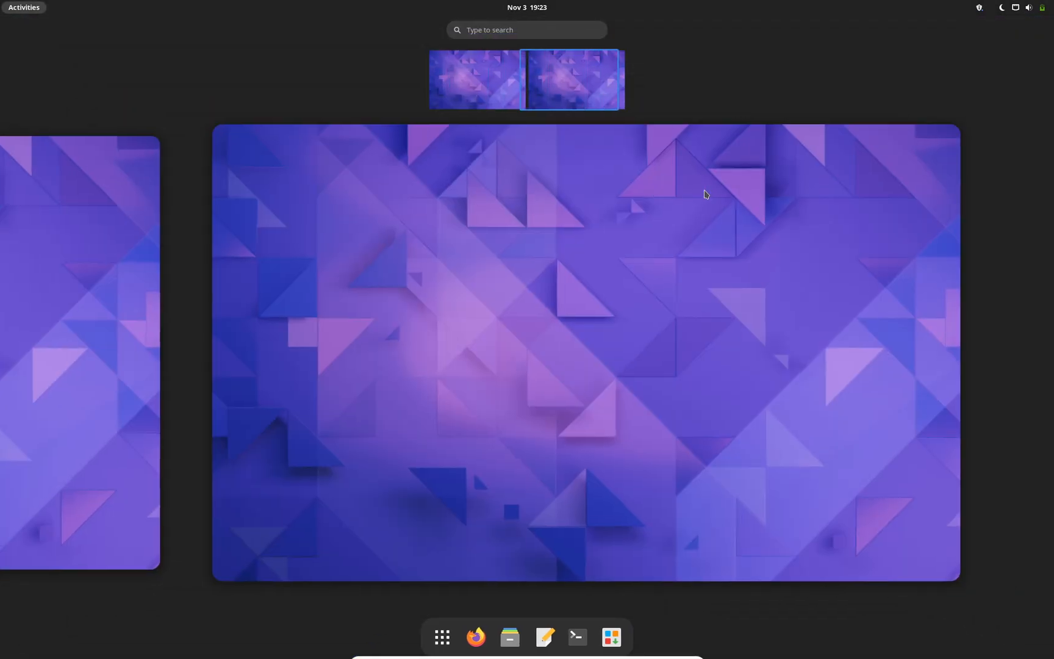
scroll(705, 194, "up", 1)
scroll(704, 194, "down", 1)
scroll(704, 194, "up", 1)
left_click(704, 194)
key("super")
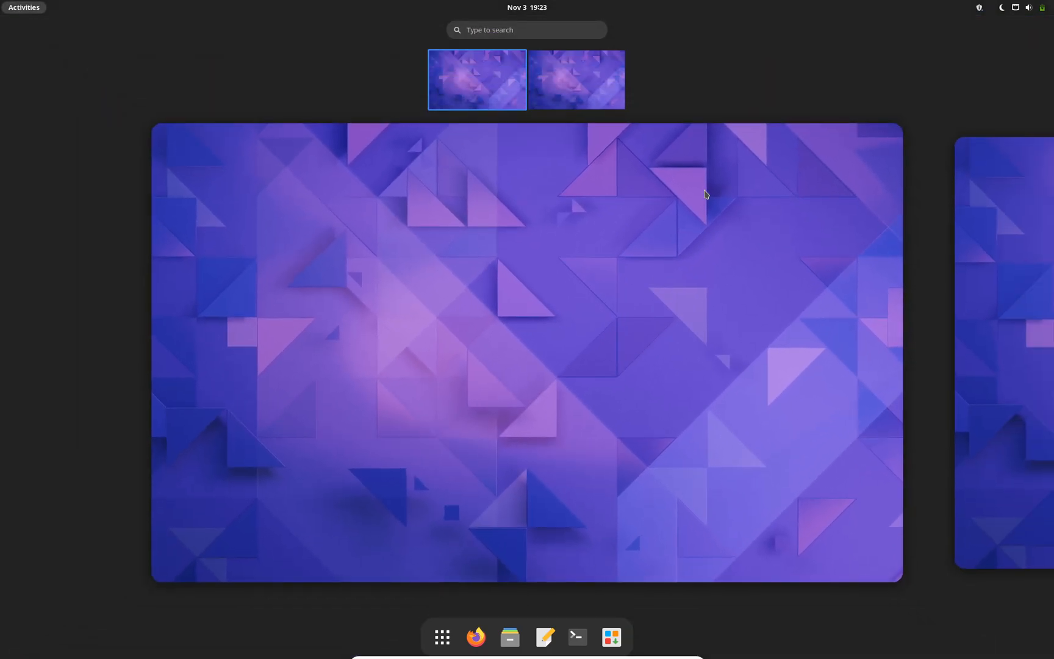
scroll(704, 194, "down", 1)
scroll(704, 194, "up", 1)
scroll(705, 194, "down", 1)
scroll(704, 194, "up", 1)
scroll(705, 195, "down", 1)
scroll(705, 194, "up", 1)
left_click(704, 194)
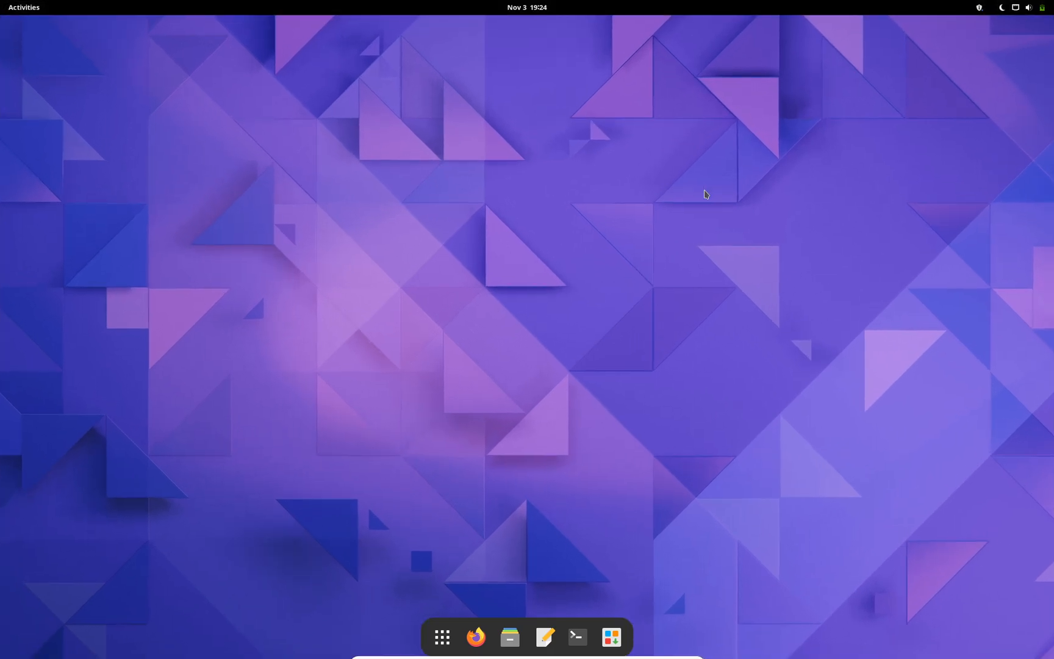
key("super")
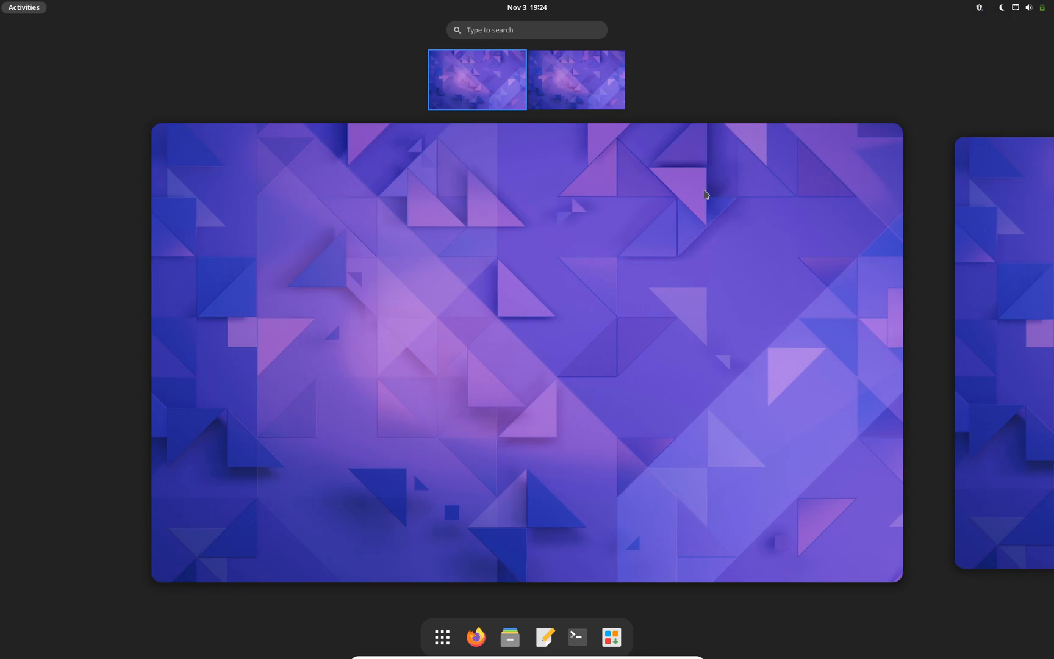
scroll(705, 195, "down", 1)
scroll(705, 195, "up", 1)
left_click(704, 194)
key("super")
scroll(704, 194, "down", 1)
scroll(704, 195, "up", 1)
left_click(705, 194)
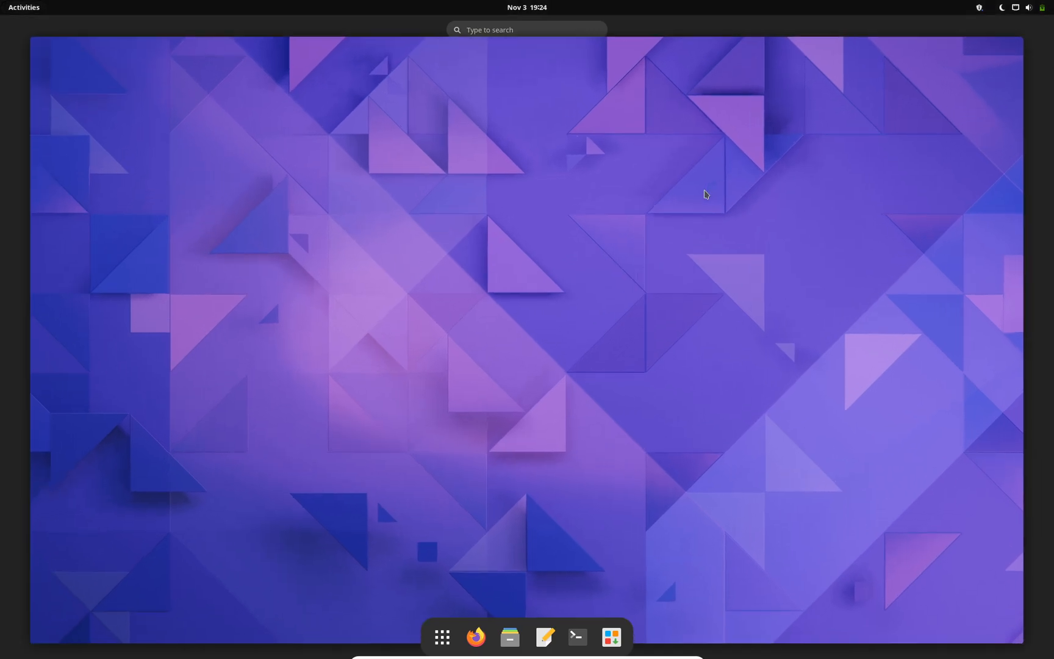
Launch a terminal, centre it, and change into the ~/Downloads folder.
left_click(577, 637)
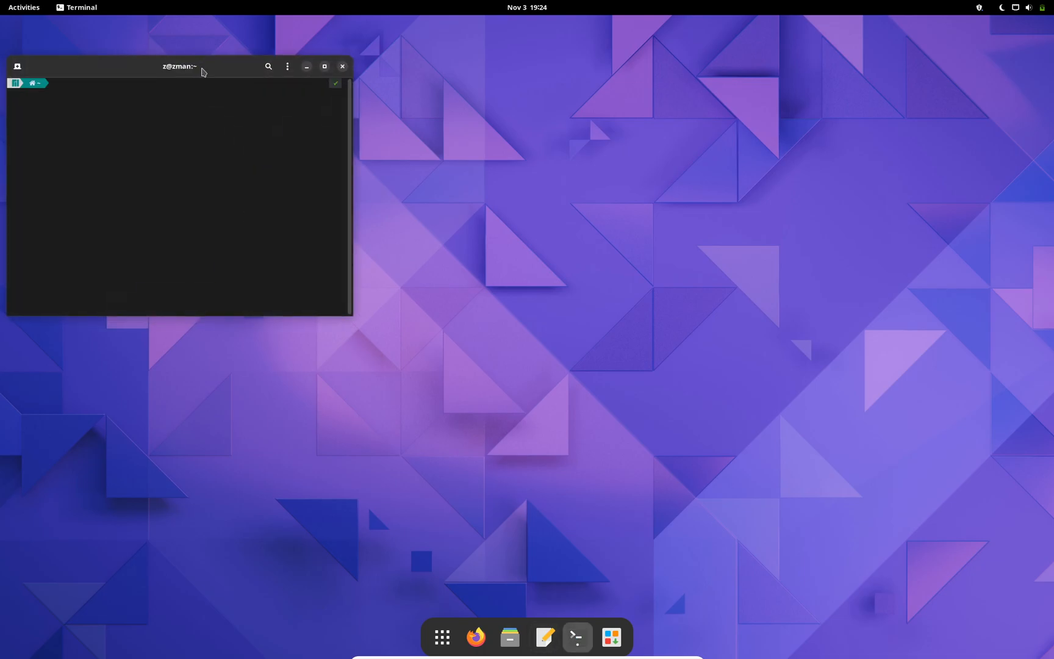
left_click_drag(200, 66, 514, 147)
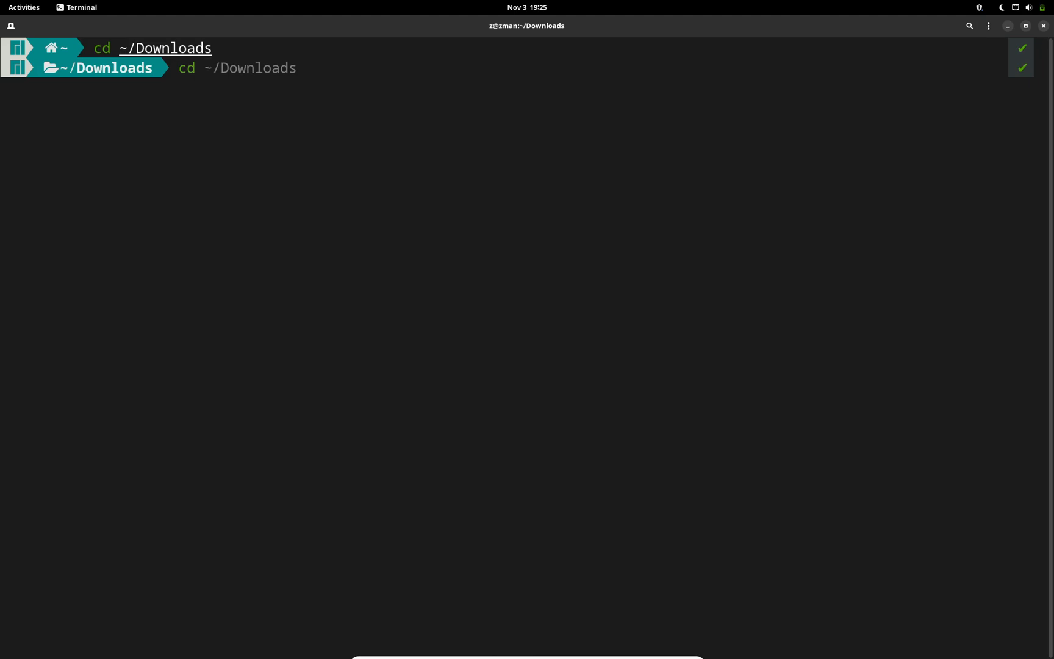
key("Right")
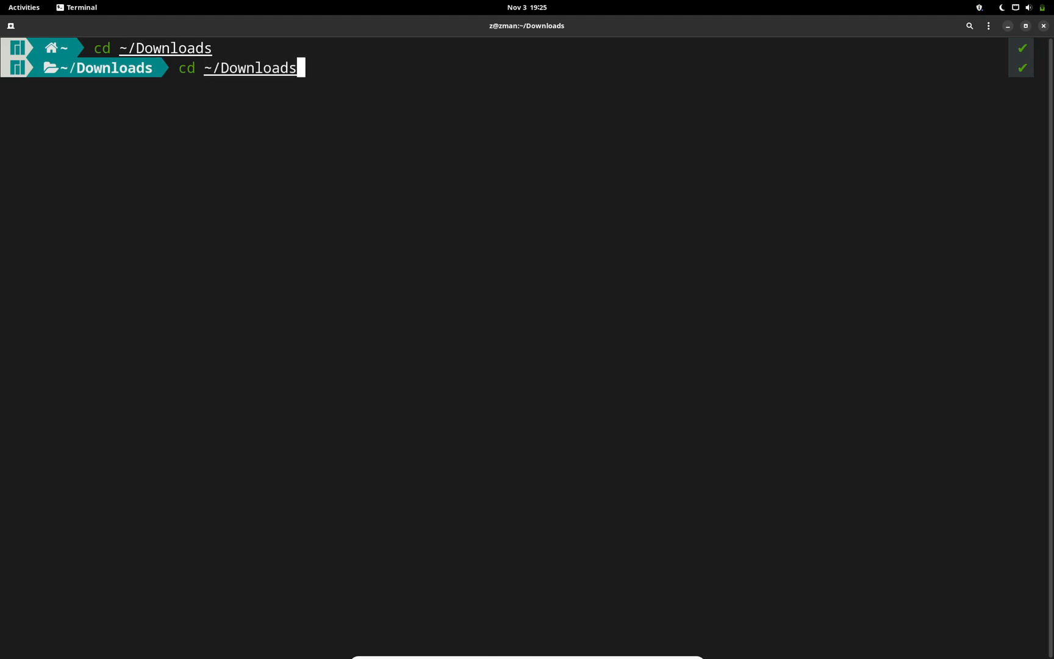
key("Return")
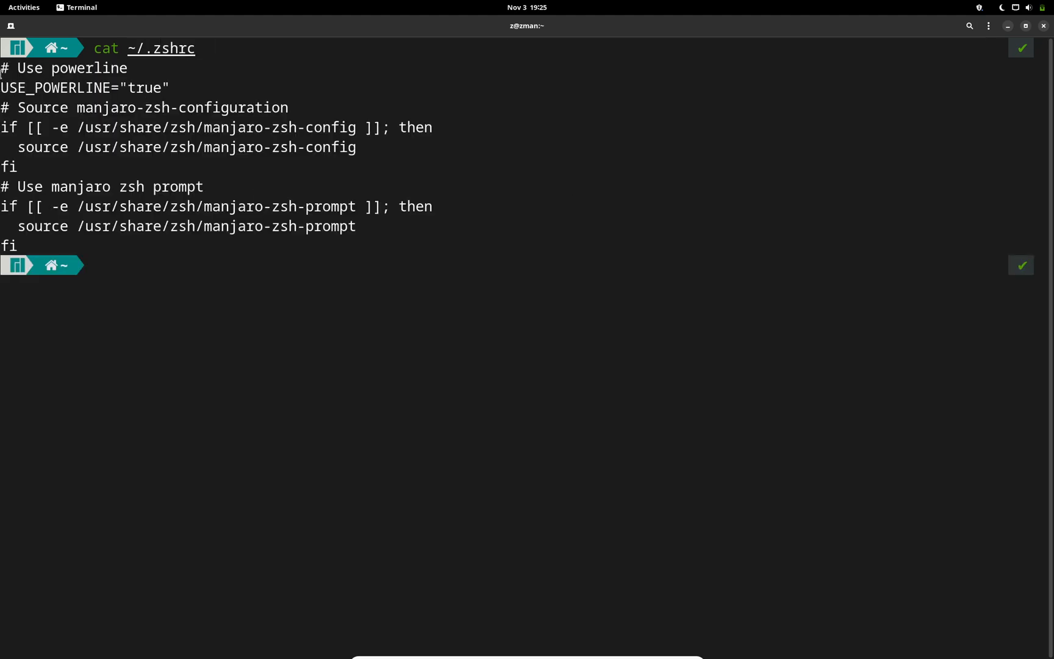
Highlight the powerline prompt config lines, then clear the terminal screen.
mouse_move(2, 66)
left_mouse_down()
mouse_move(216, 88)
mouse_move(379, 127)
mouse_move(377, 150)
left_mouse_up()
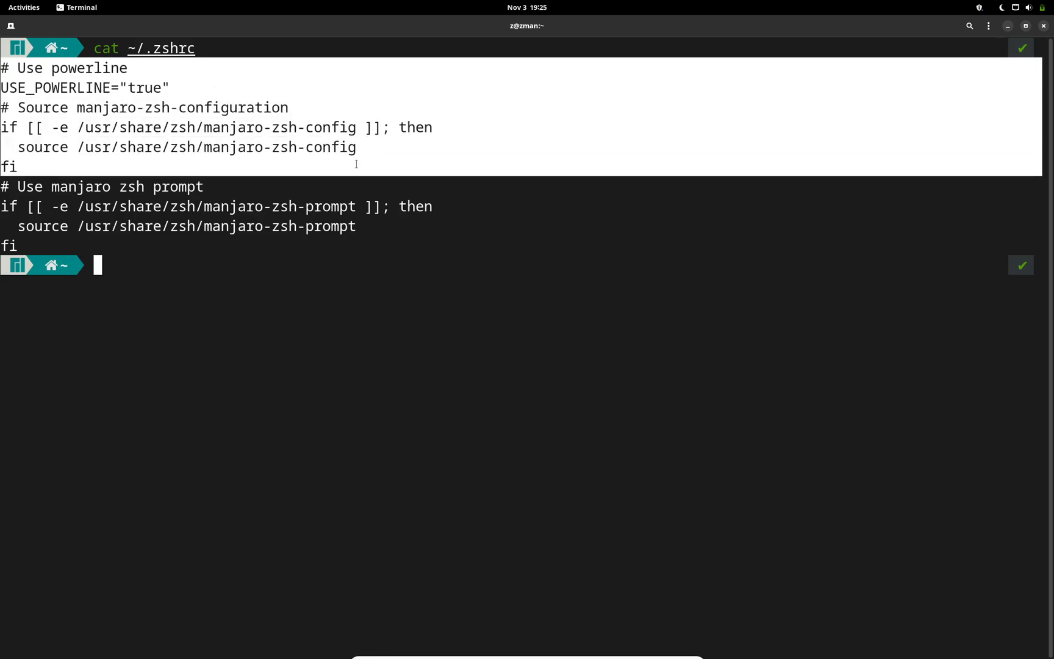
left_click_drag(355, 163, 326, 233)
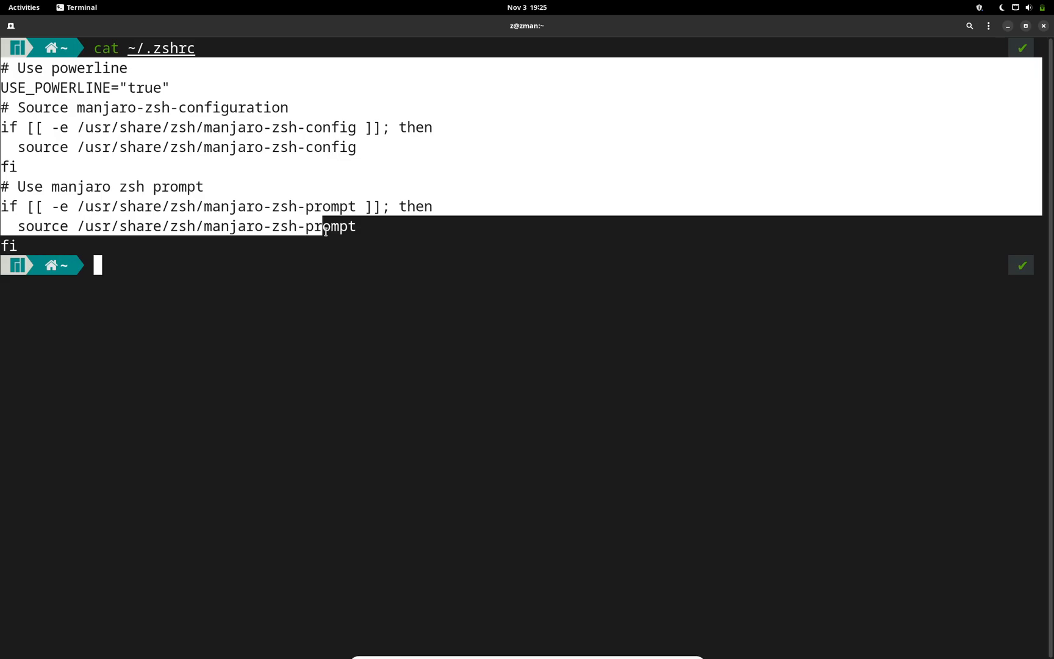
key("ctrl+l")
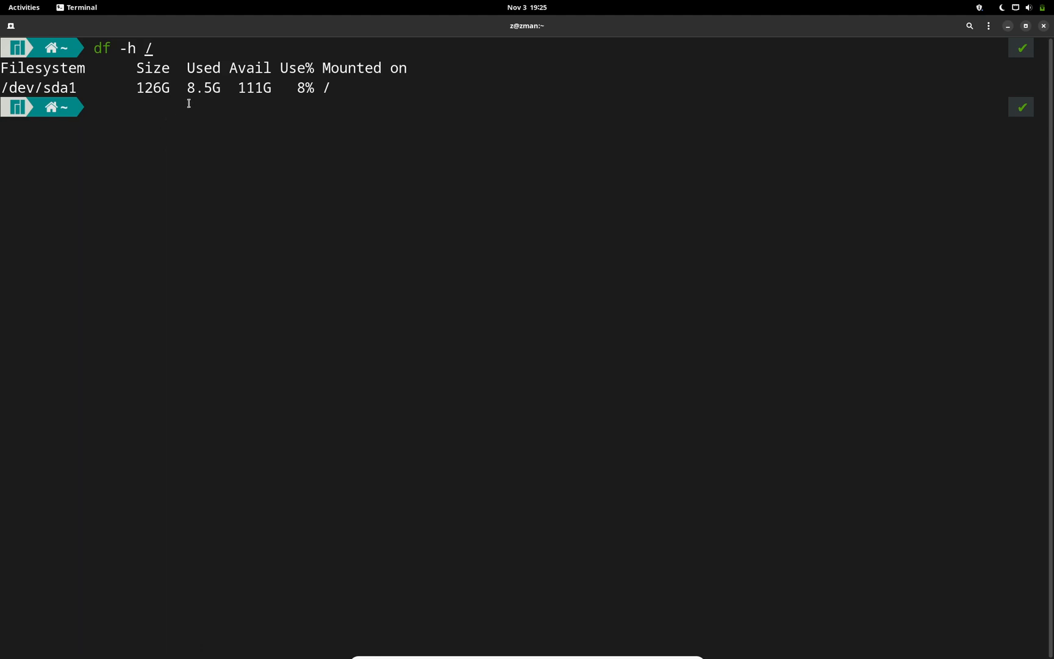
Highlight the df results showing 126G total and 8.5G used on root, then clear the highlight.
double_click(142, 85)
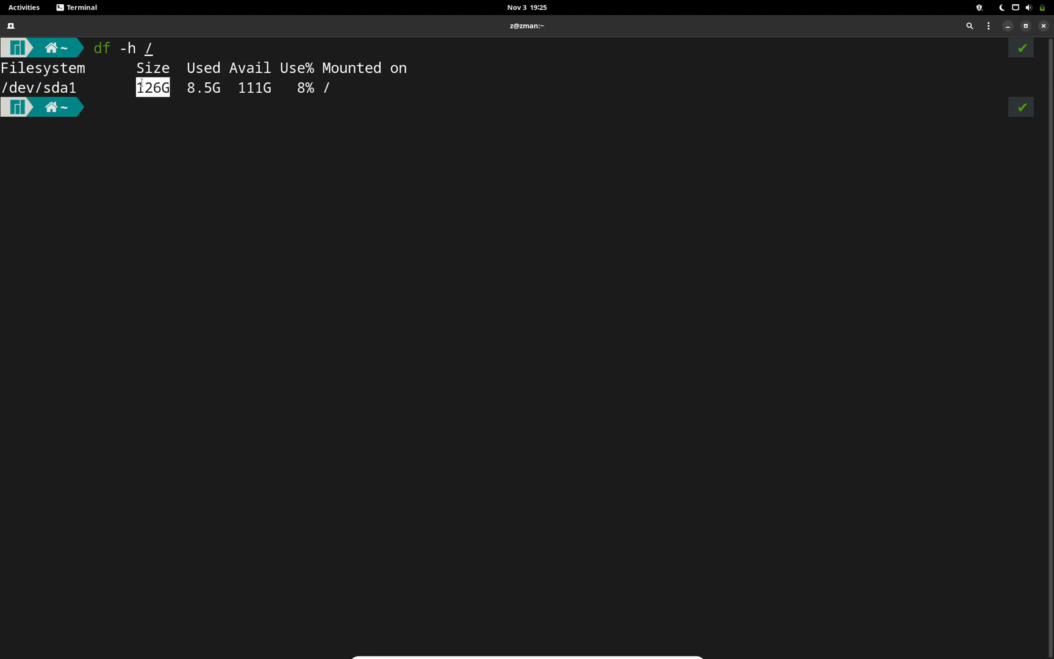
double_click(194, 87)
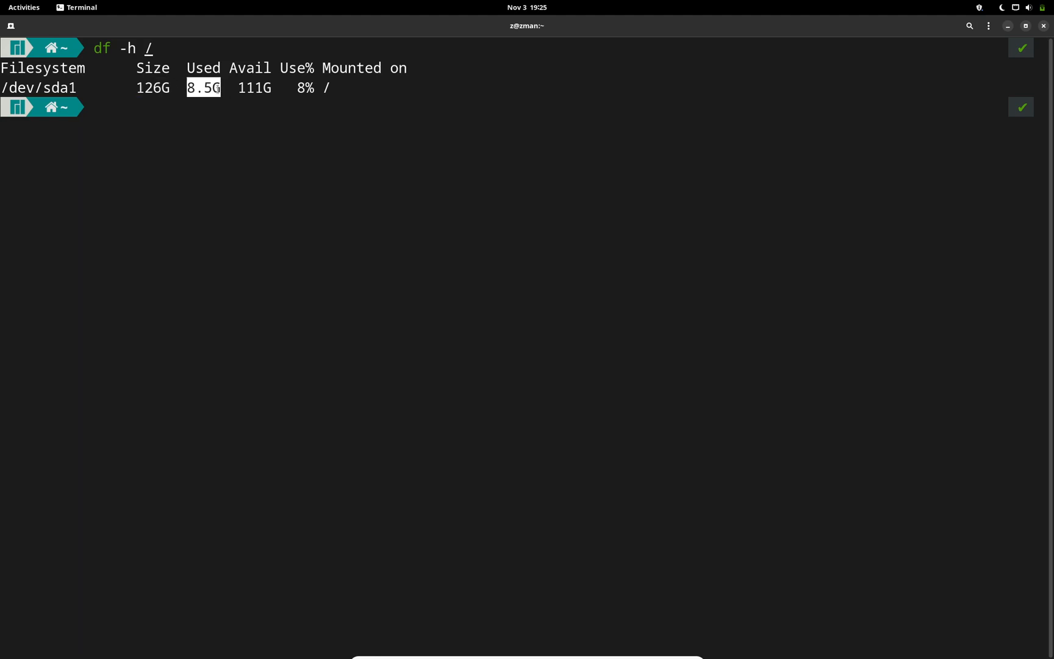
left_click_drag(193, 87, 217, 156)
left_click(217, 156)
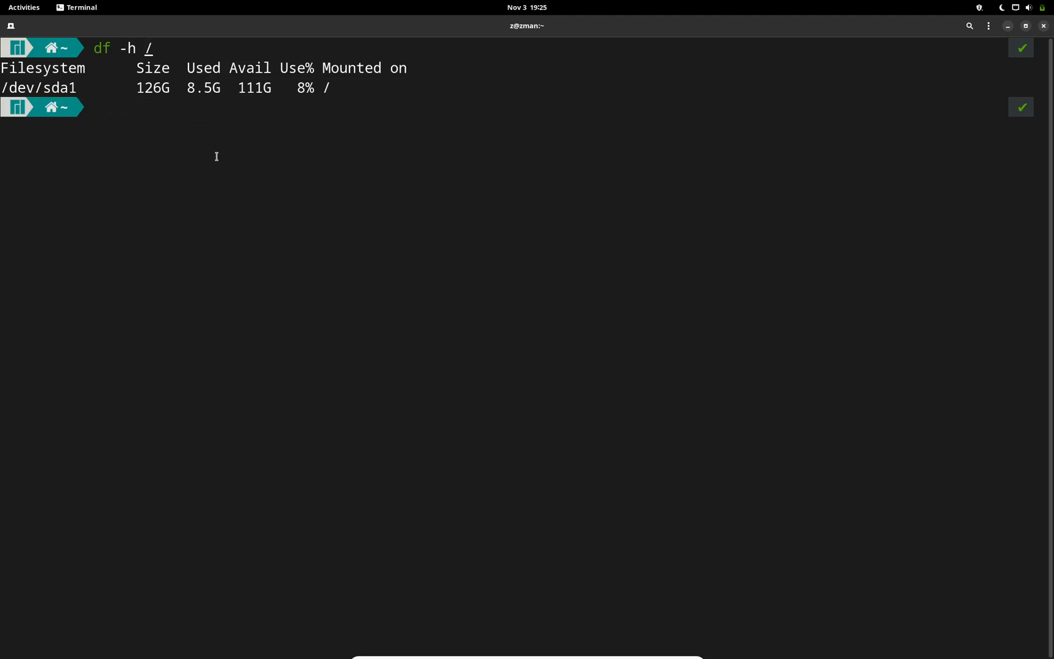
type("htop")
Run htop, browse its process list, and quit back to the shell prompt.
key("Return")
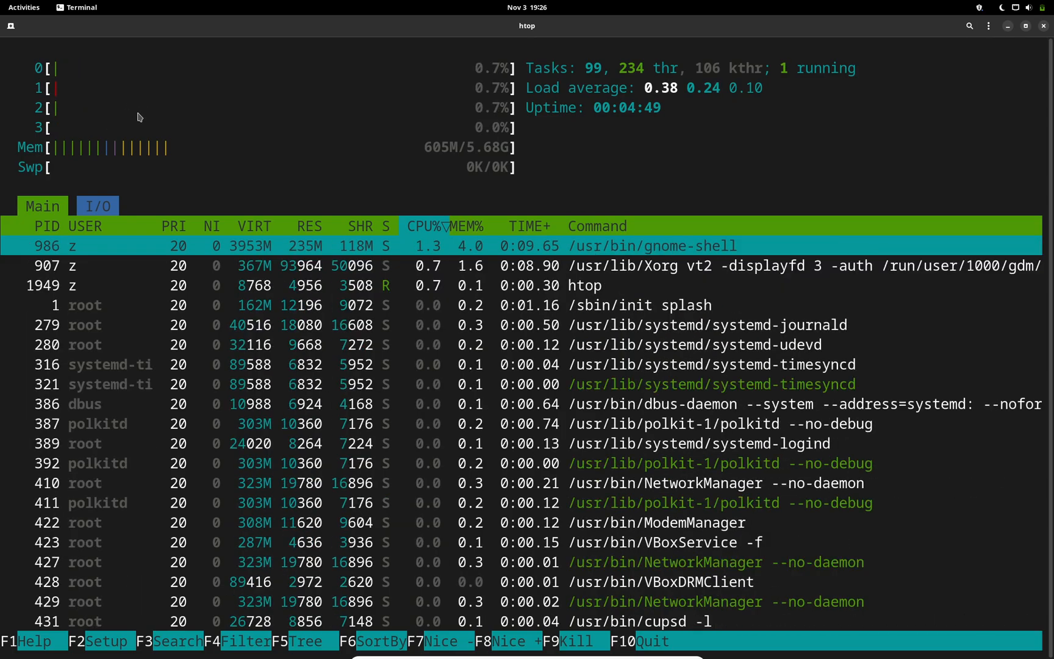
key("q")
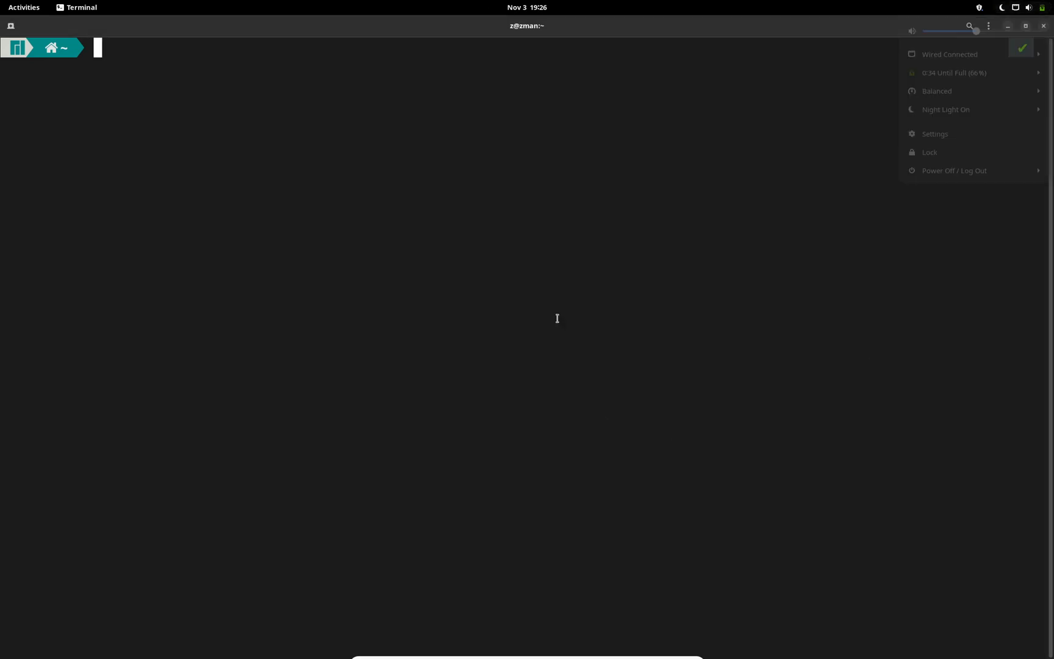
Centre and maximize Settings, showing the About page with the X11 windowing system value selected.
key("super")
scroll(557, 323, "down", 1)
scroll(557, 323, "up", 1)
scroll(557, 323, "down", 1)
scroll(557, 323, "up", 1)
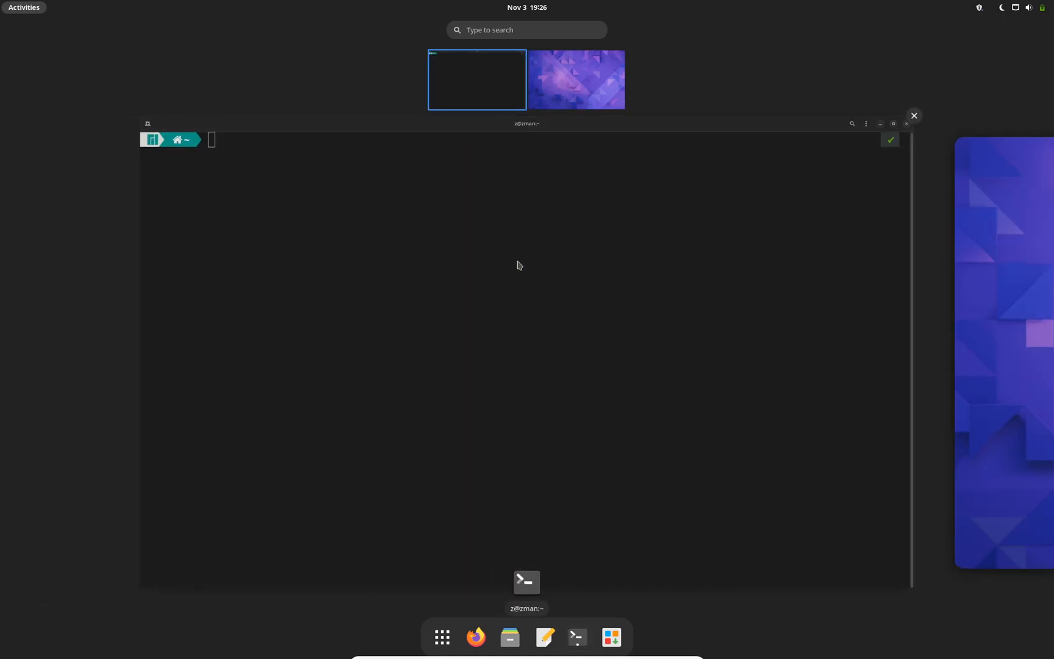
type("set")
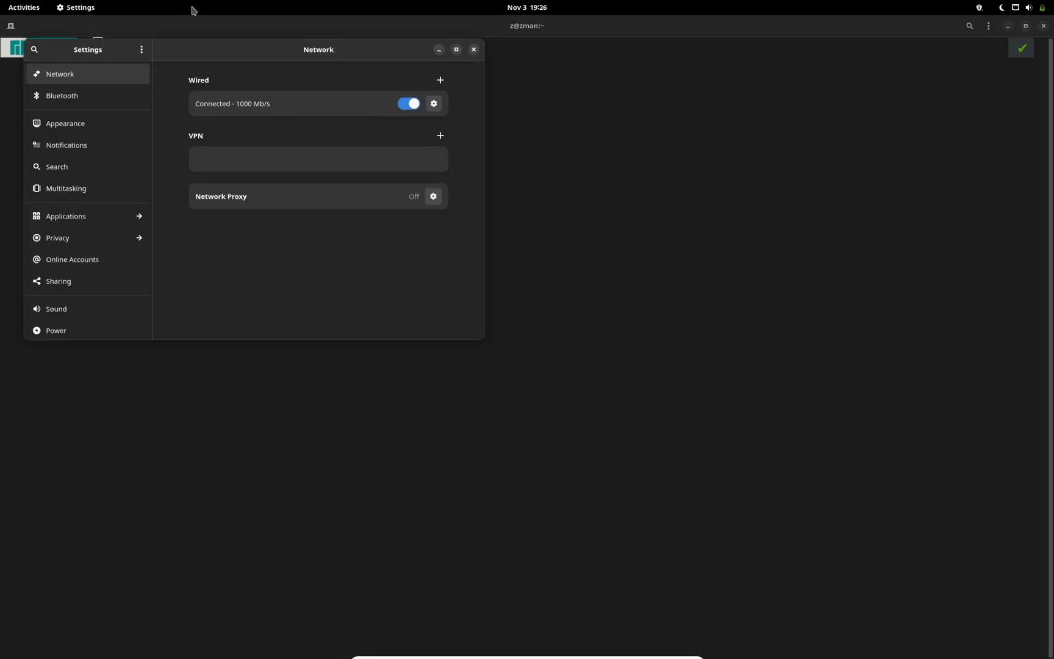
left_click_drag(219, 47, 504, 129)
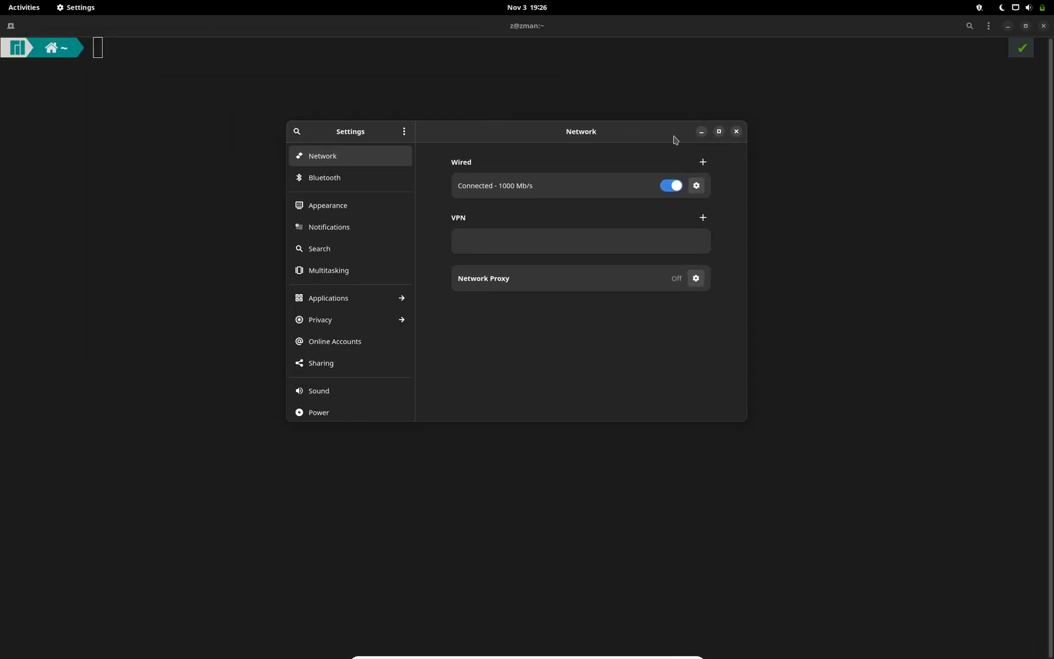
scroll(338, 313, "down", 3)
scroll(338, 313, "down", 3)
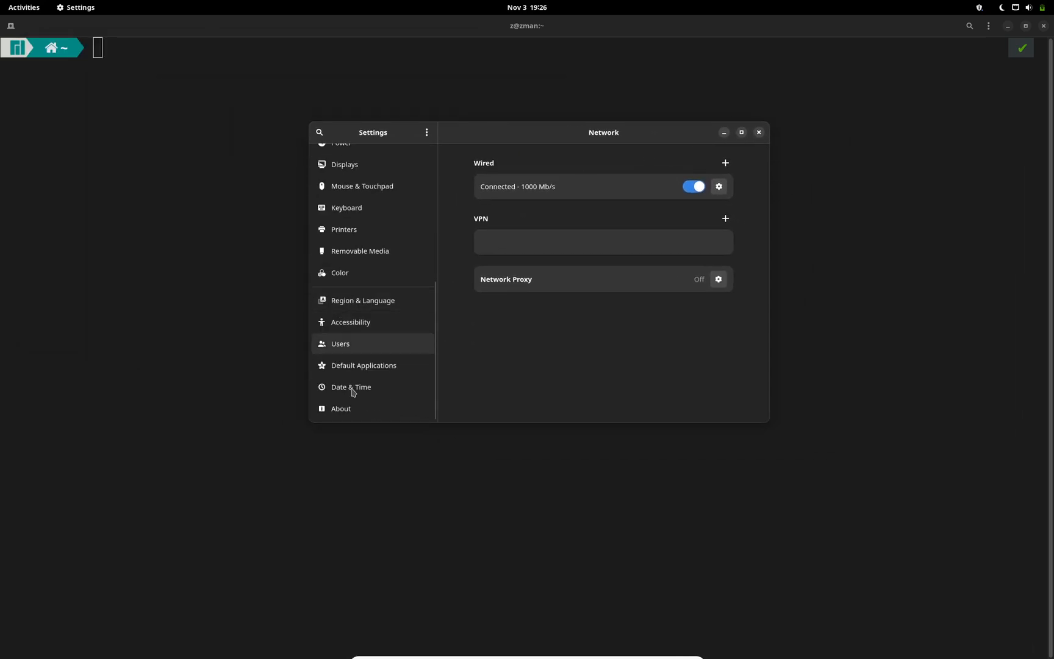
left_click(349, 409)
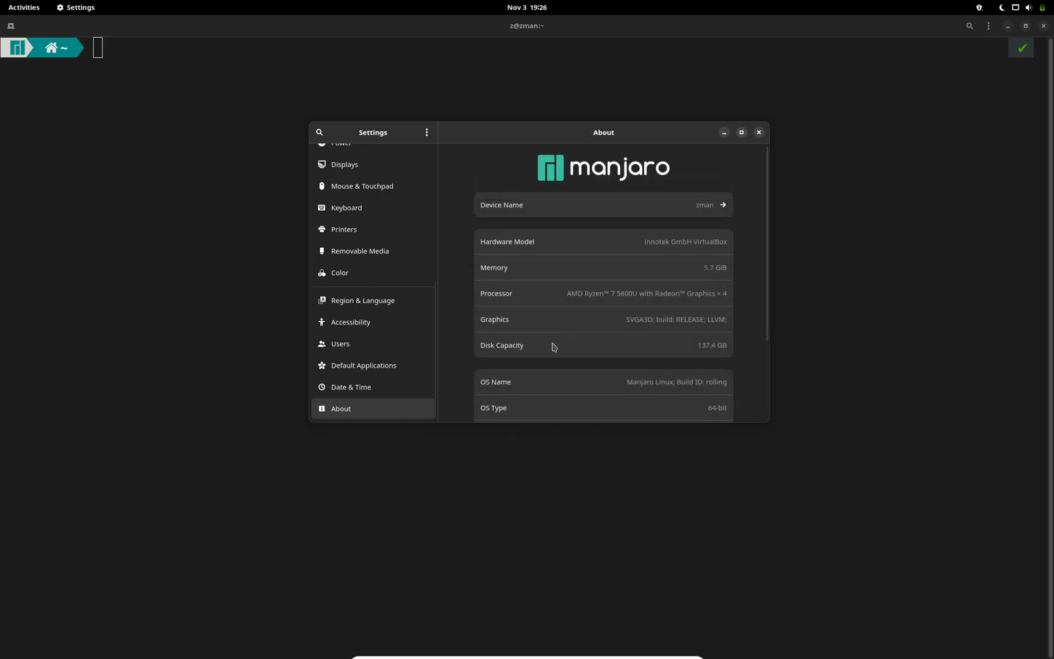
left_click(742, 132)
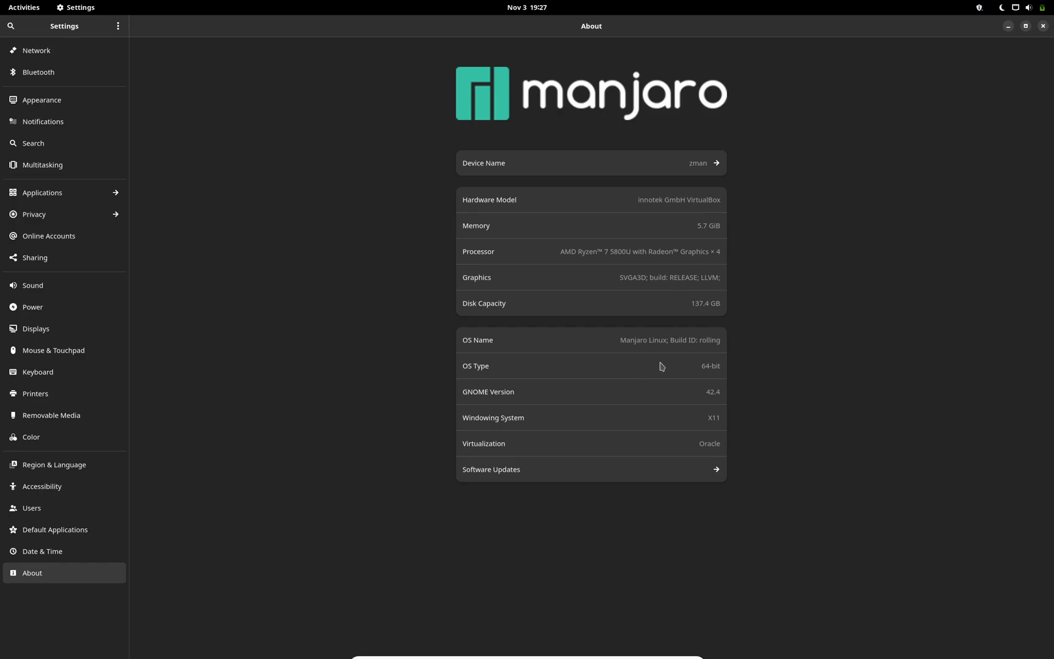
left_click_drag(710, 418, 723, 422)
Review the Date & Time, Default Applications and Displays pages.
left_click(60, 548)
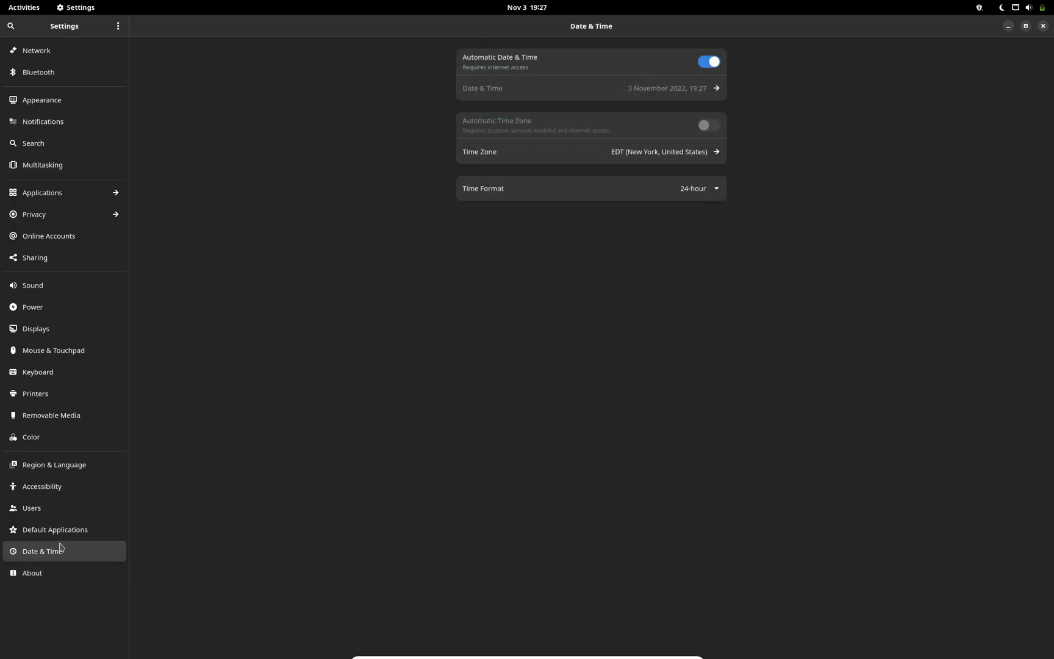
left_click(64, 532)
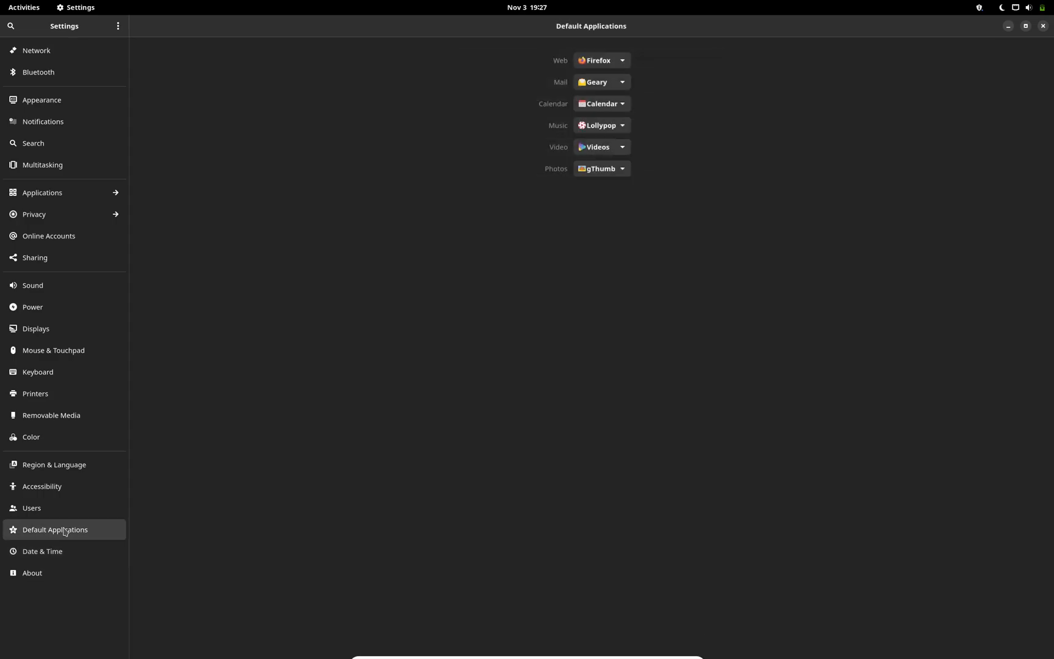
left_click(85, 338)
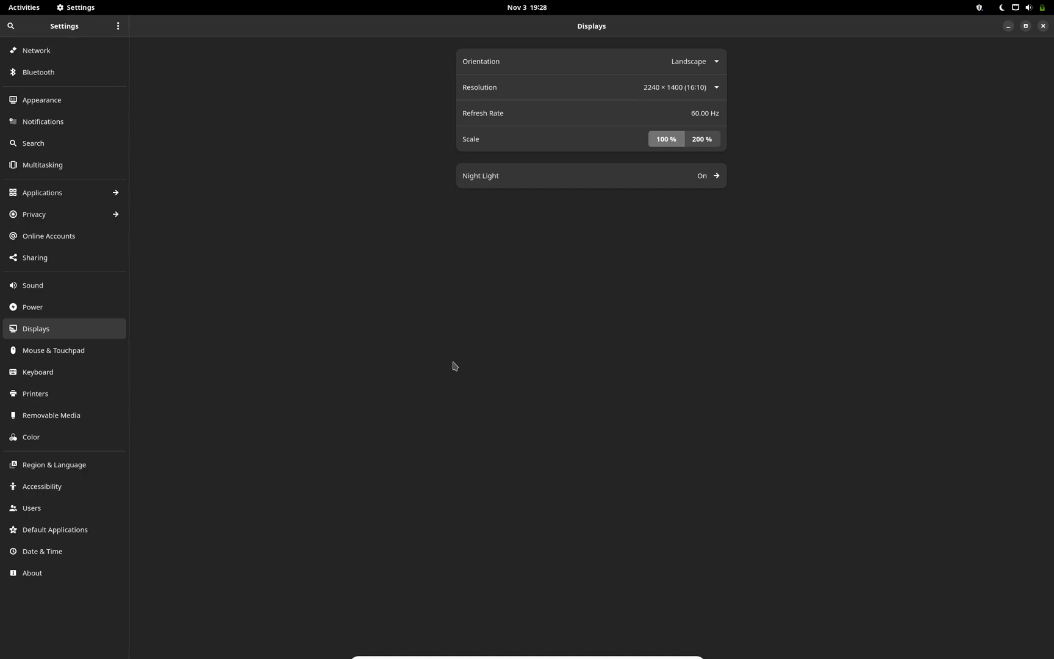
Enable Show Battery Percentage on the Power page, then return to Network settings.
left_click(62, 305)
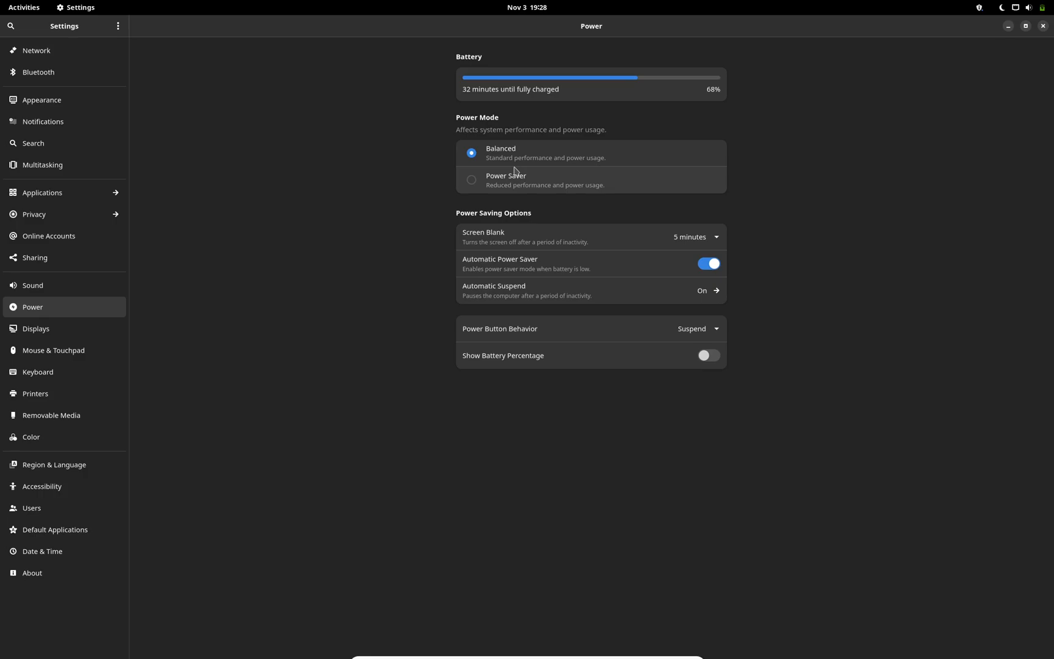
left_click(711, 357)
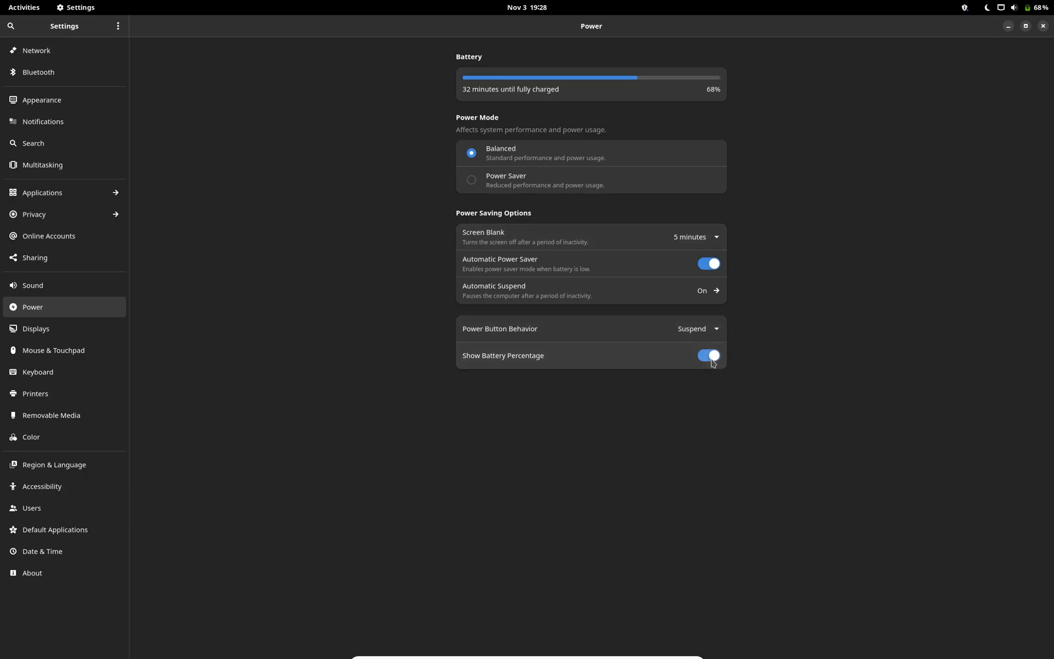
left_click(73, 50)
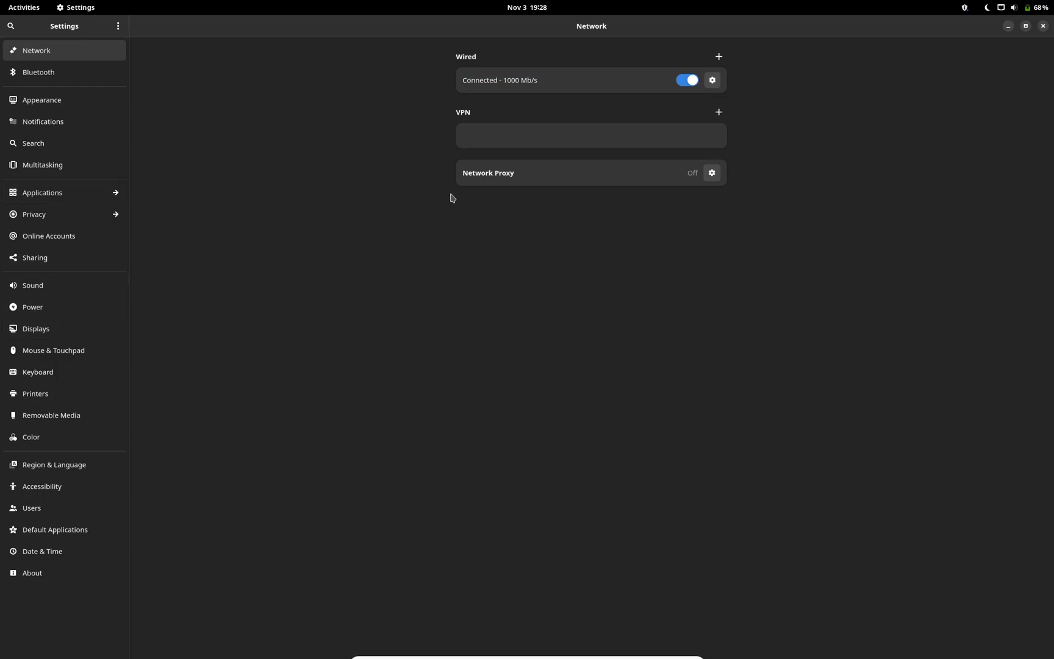
Close Settings and return to the terminal window via the overview.
left_click(1049, 30)
key("super")
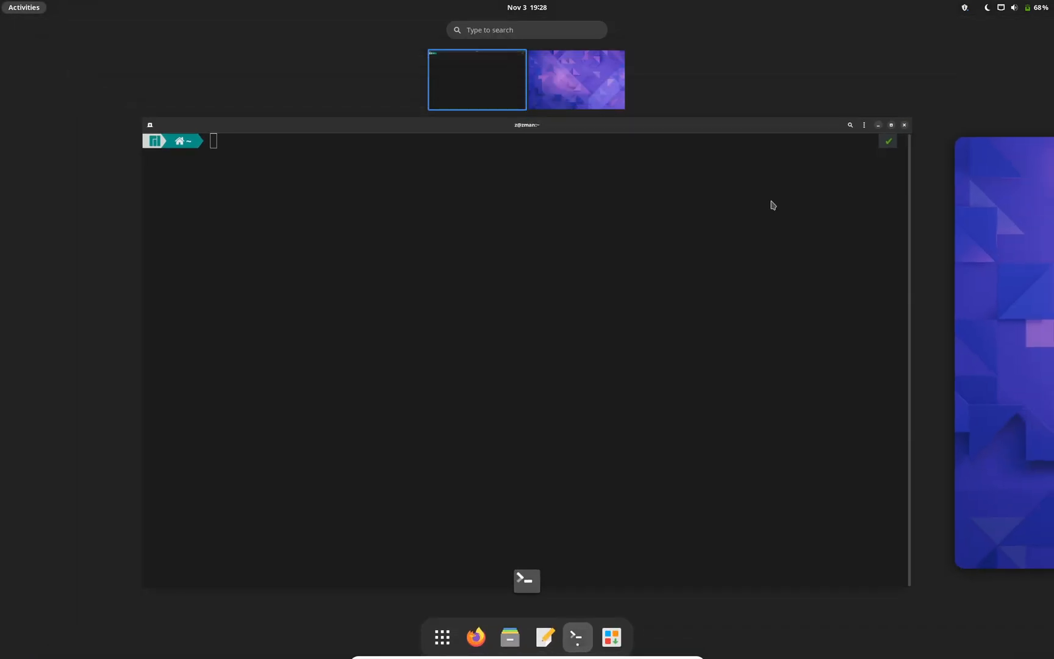
left_click(902, 156)
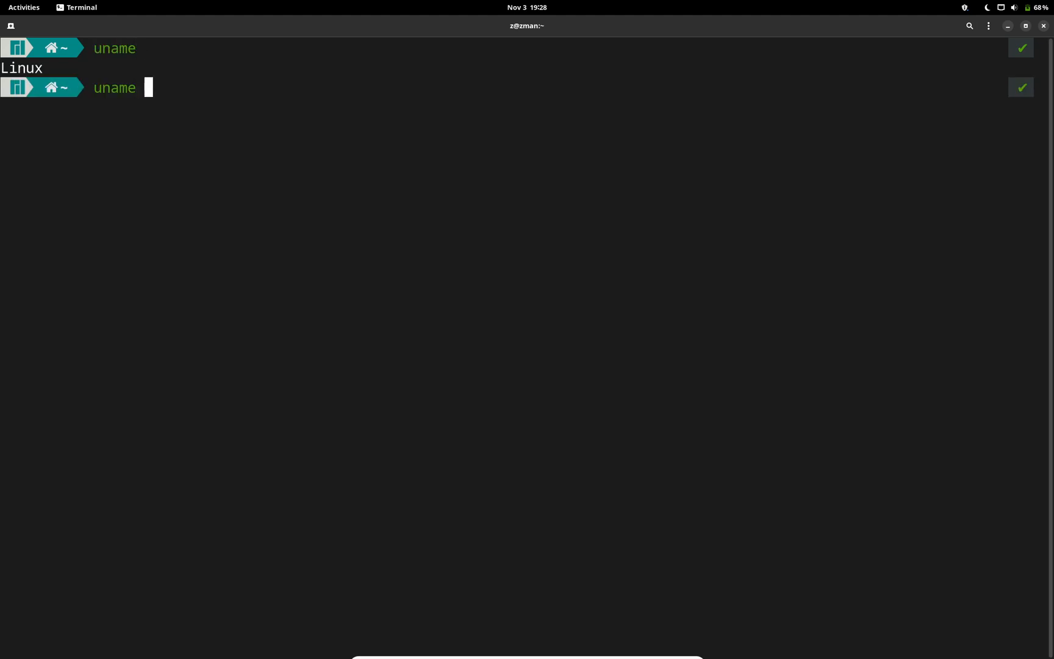
type(" -u")
Run uname and uname -u, then submit a misspelled clear to zsh's correction prompt.
key("Return")
type("c;ear")
key("Return")
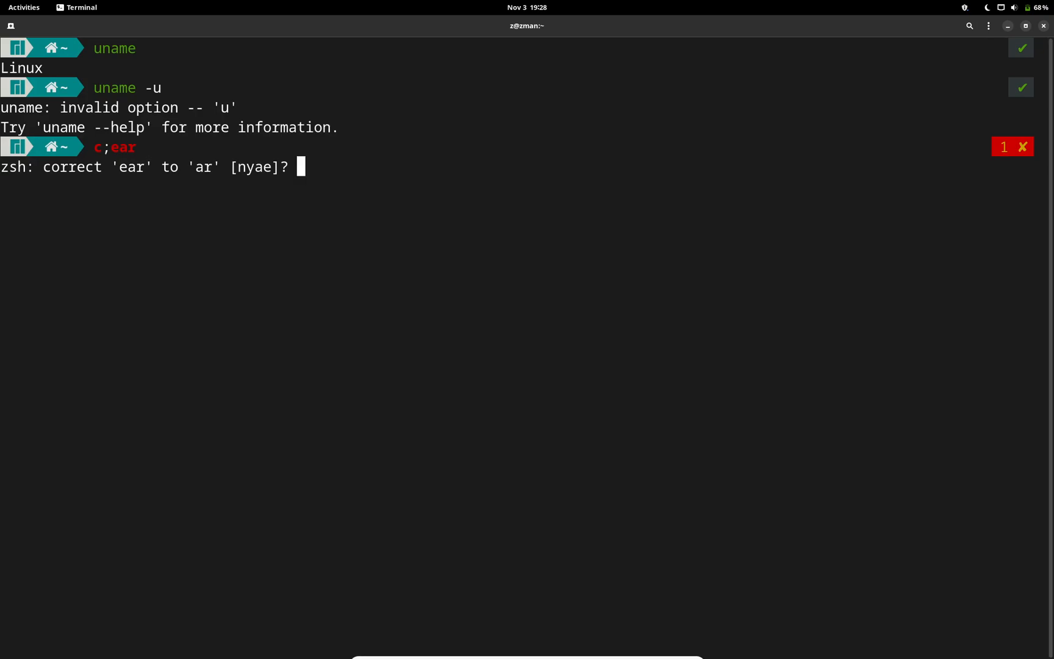
type("n")
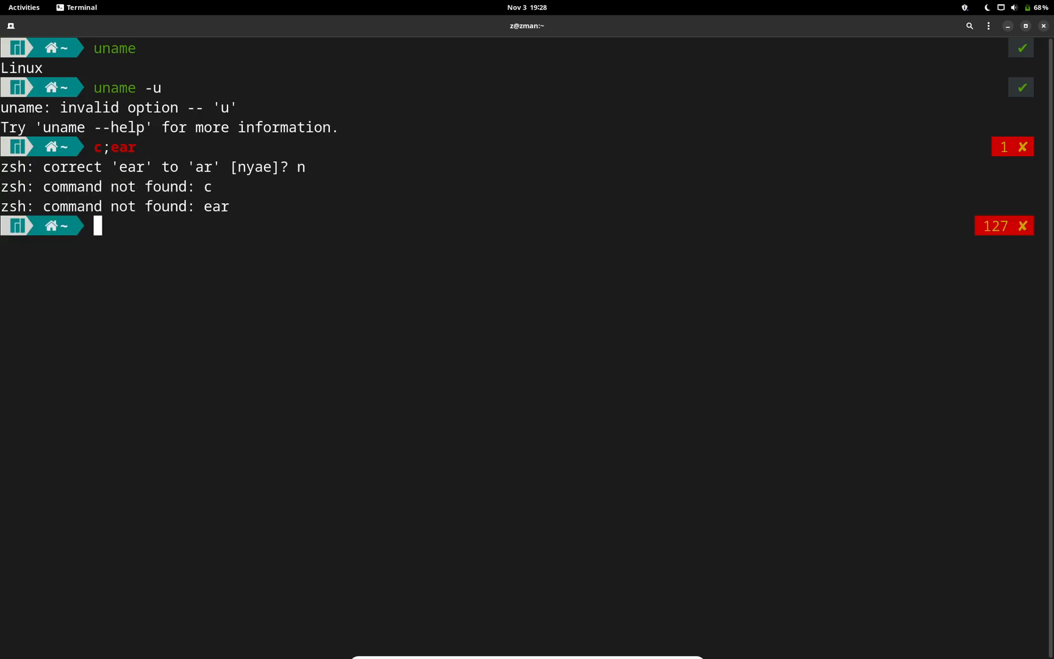
type("claer")
key("Return")
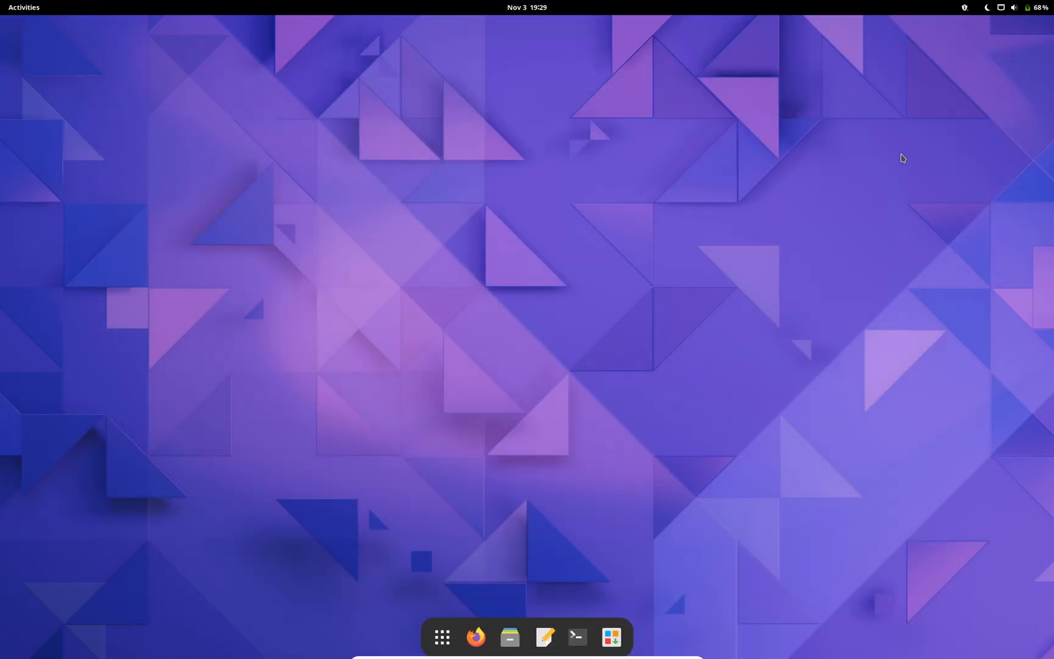
Launch Manjaro Settings Manager from the overview search and maximize its window.
key("super")
type("sett")
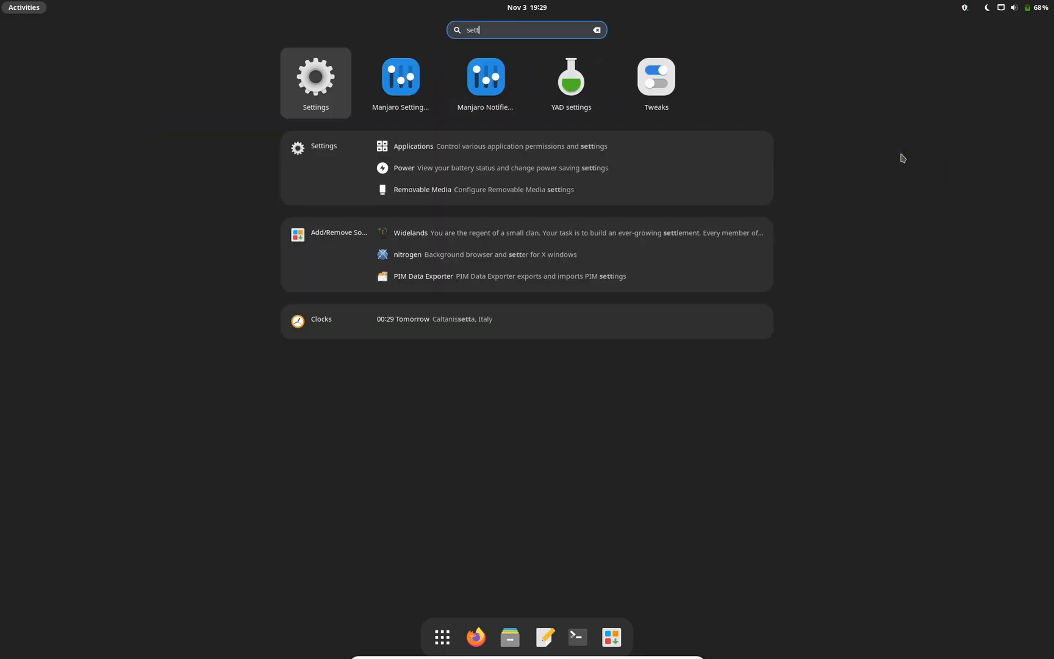
key("Right")
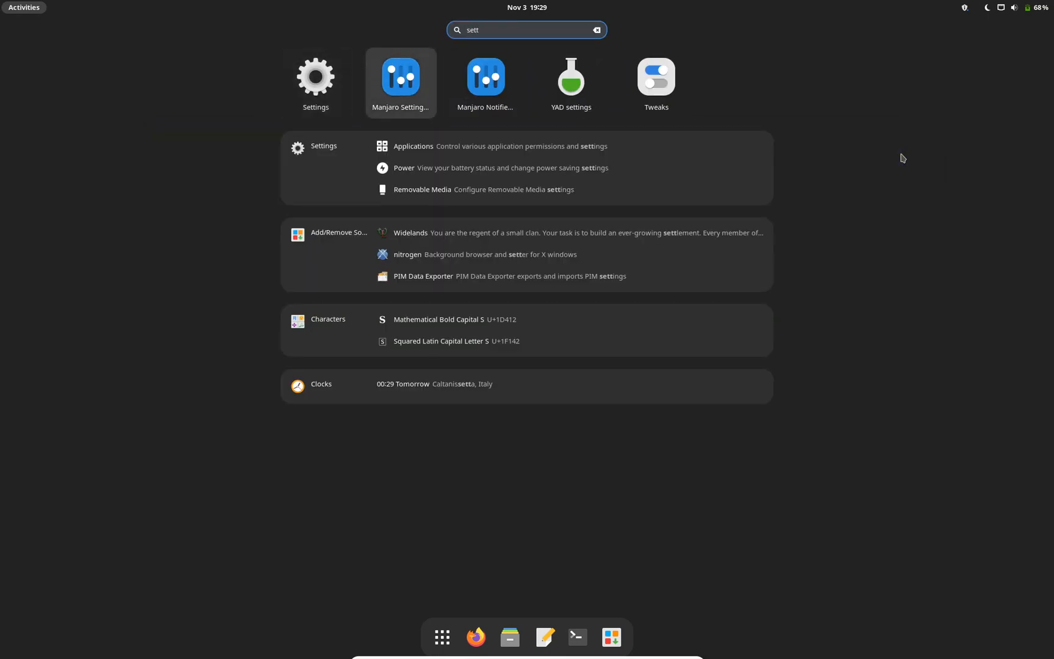
key("Return")
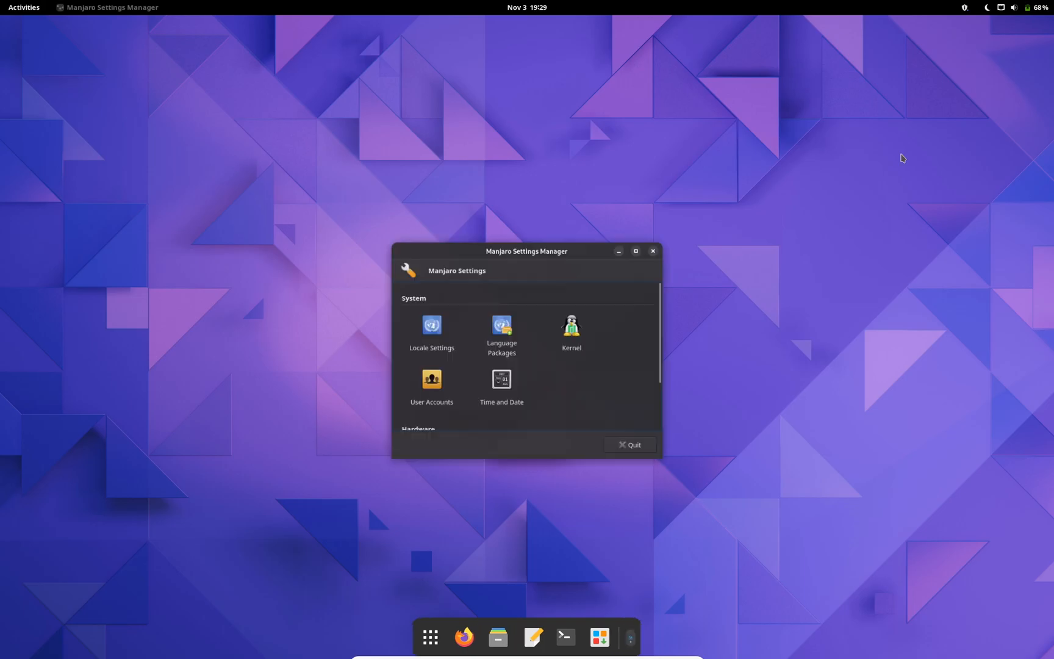
left_click(641, 241)
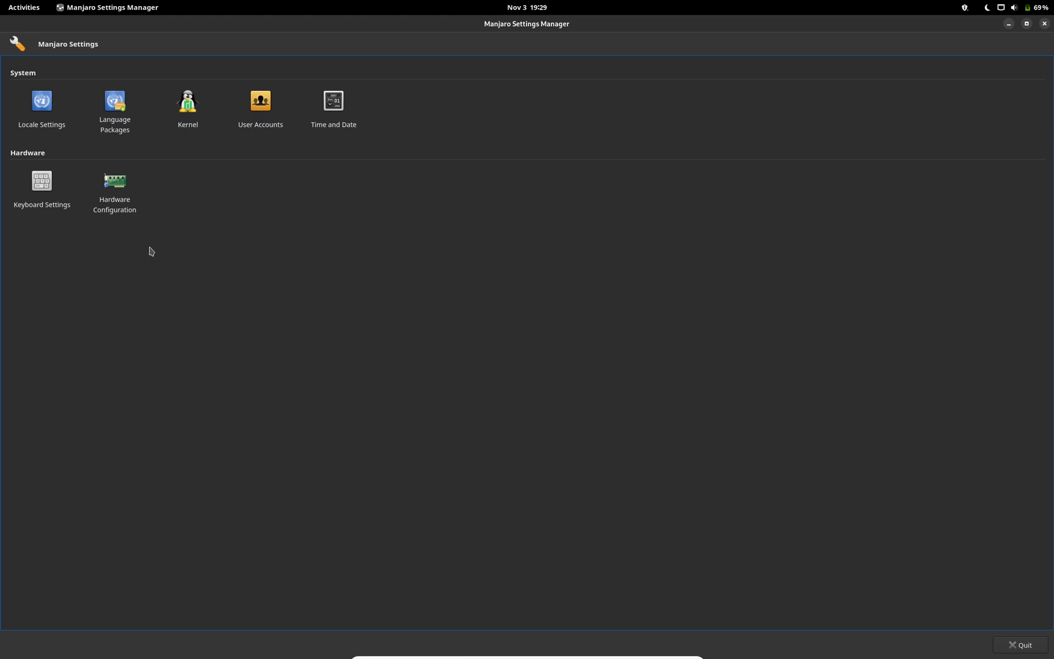
left_click(125, 205)
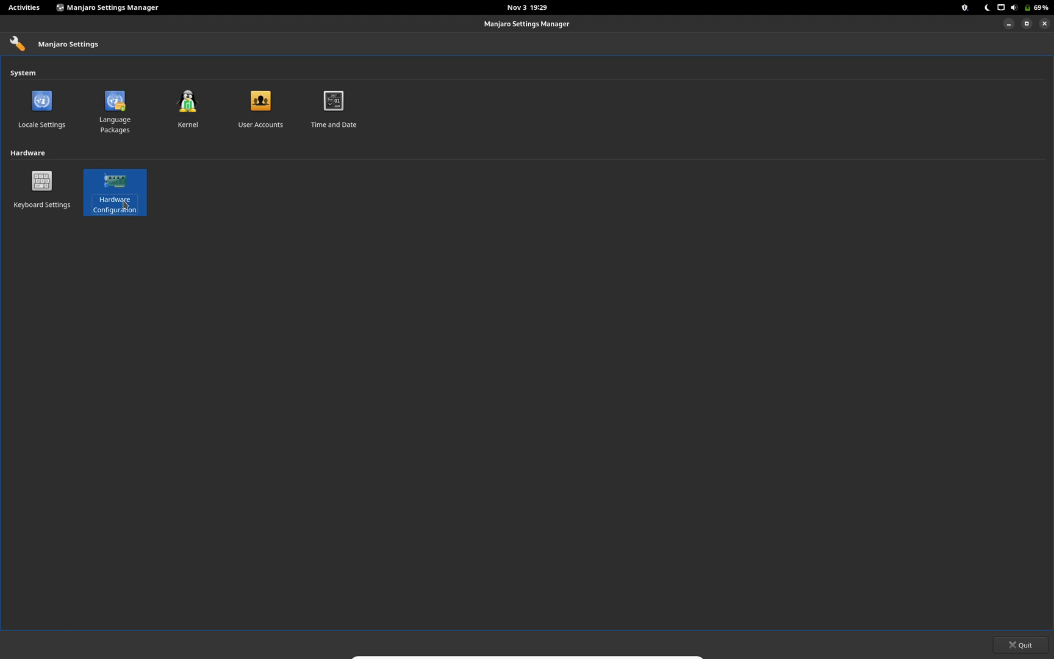
double_click(125, 205)
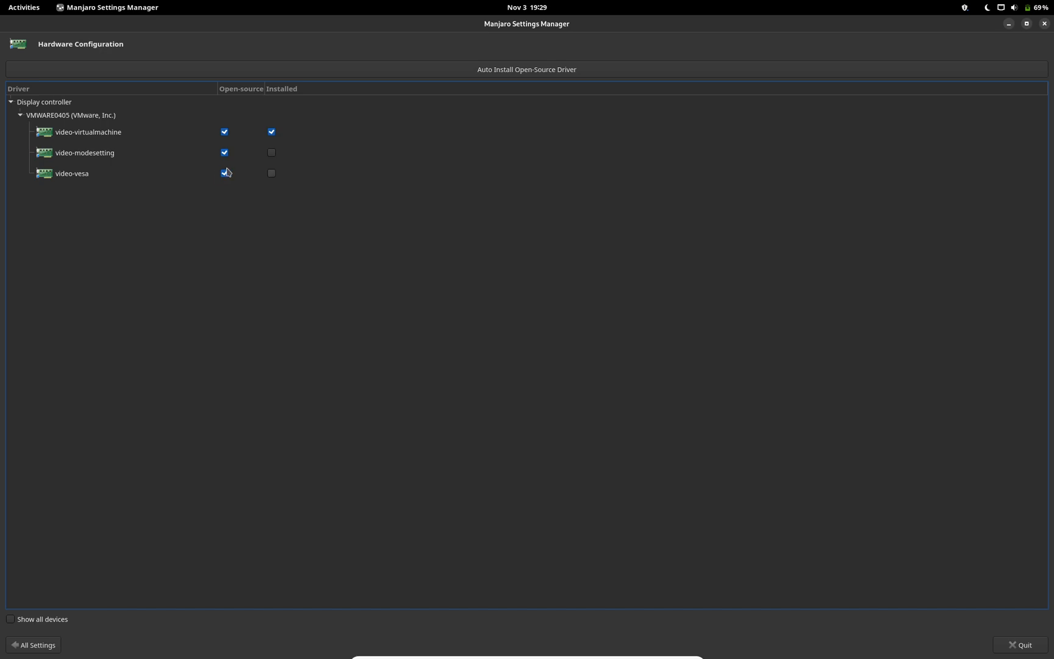
right_click(271, 158)
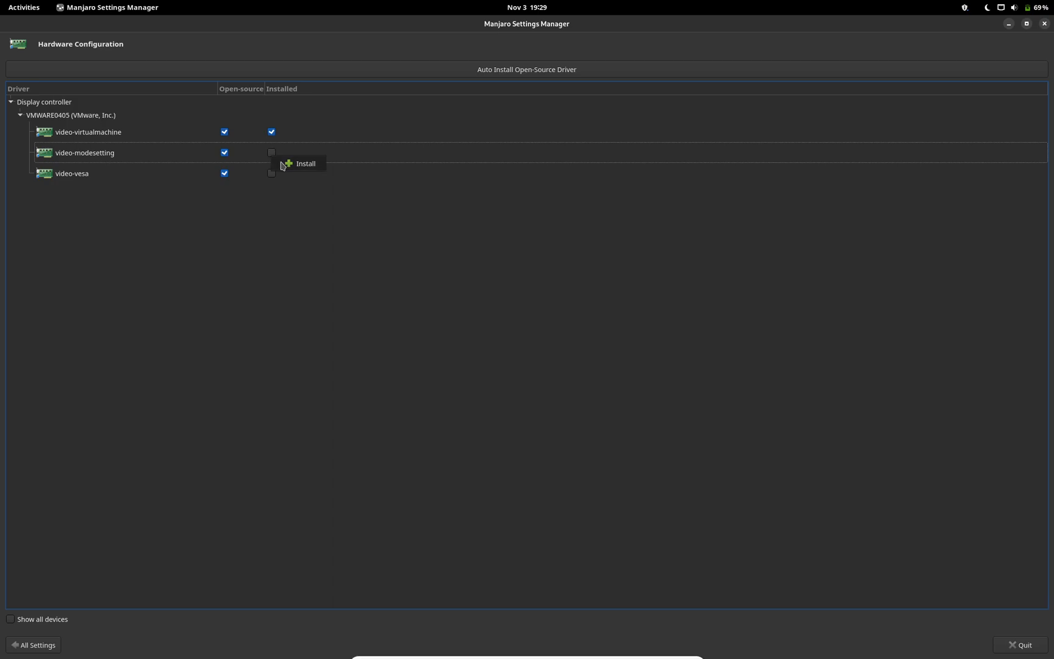
left_click(250, 240)
left_click(55, 648)
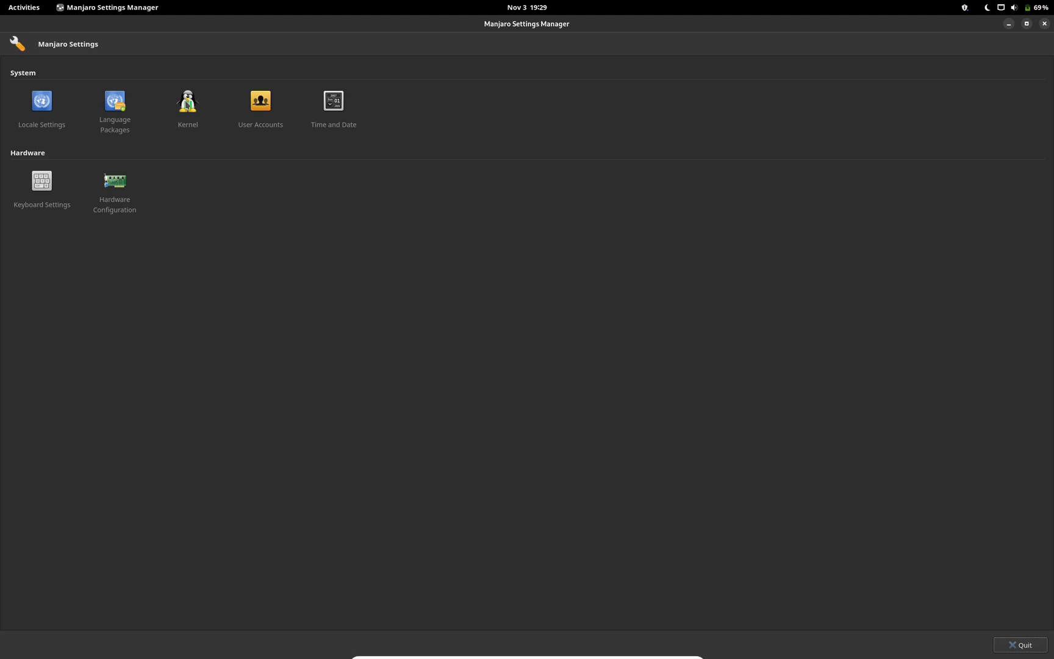
Open the Kernel module listing kernels from 6.1.0rc2-1 down to 4.19.262-1.
left_click(188, 107)
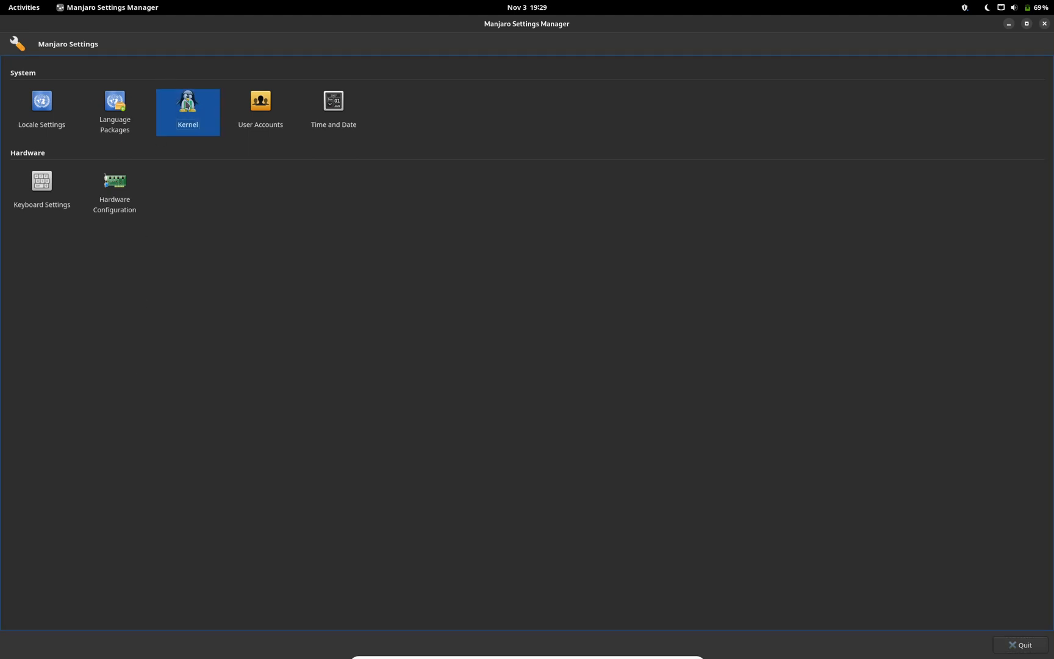
double_click(189, 113)
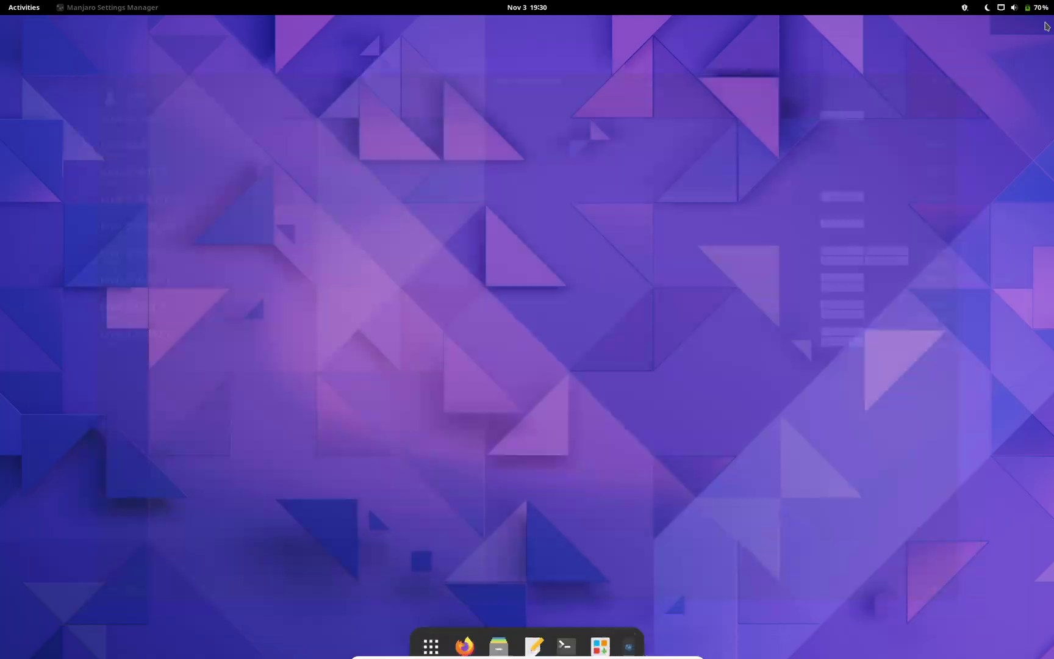
Close Manjaro Settings Manager, launch Tweaks from the overview, dismiss its extensions notice and show Appearance.
left_click(1044, 24)
key("super")
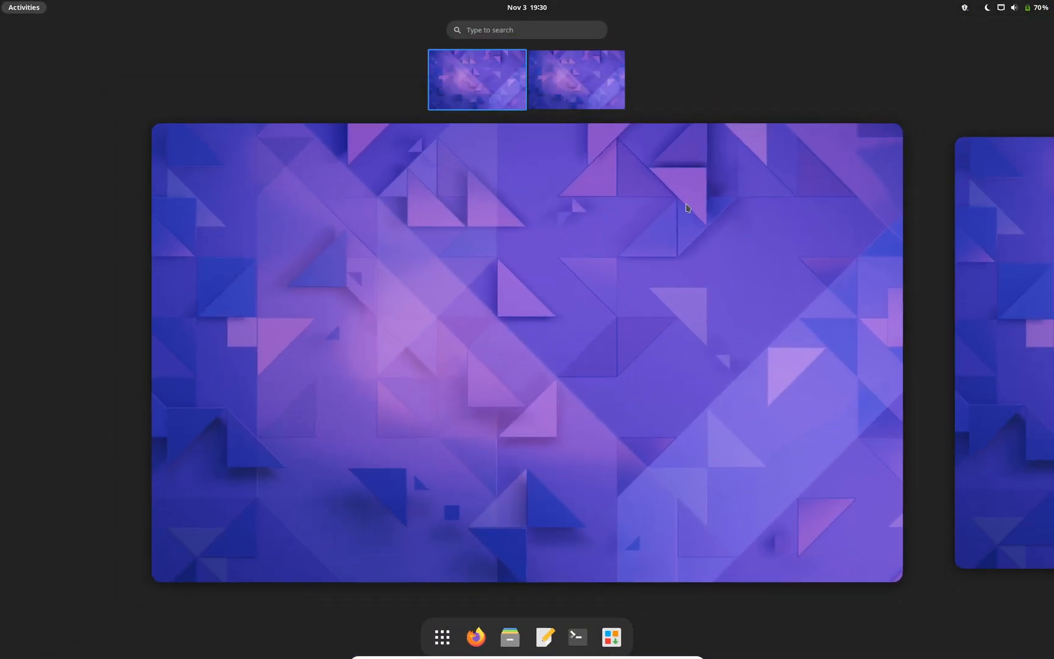
type("sett")
key("Up")
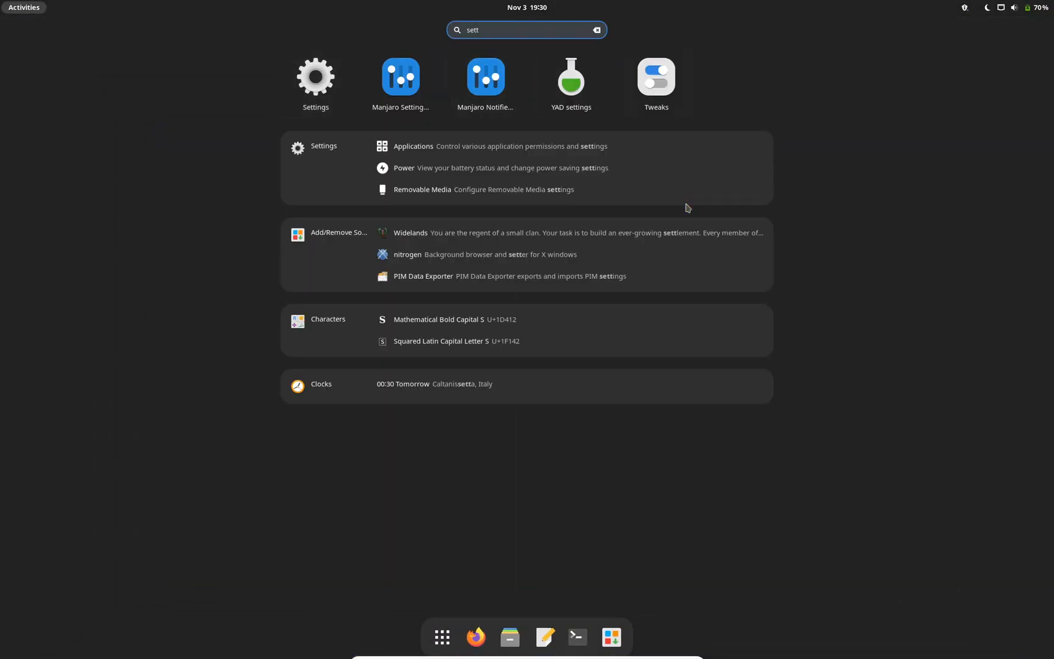
key("Return")
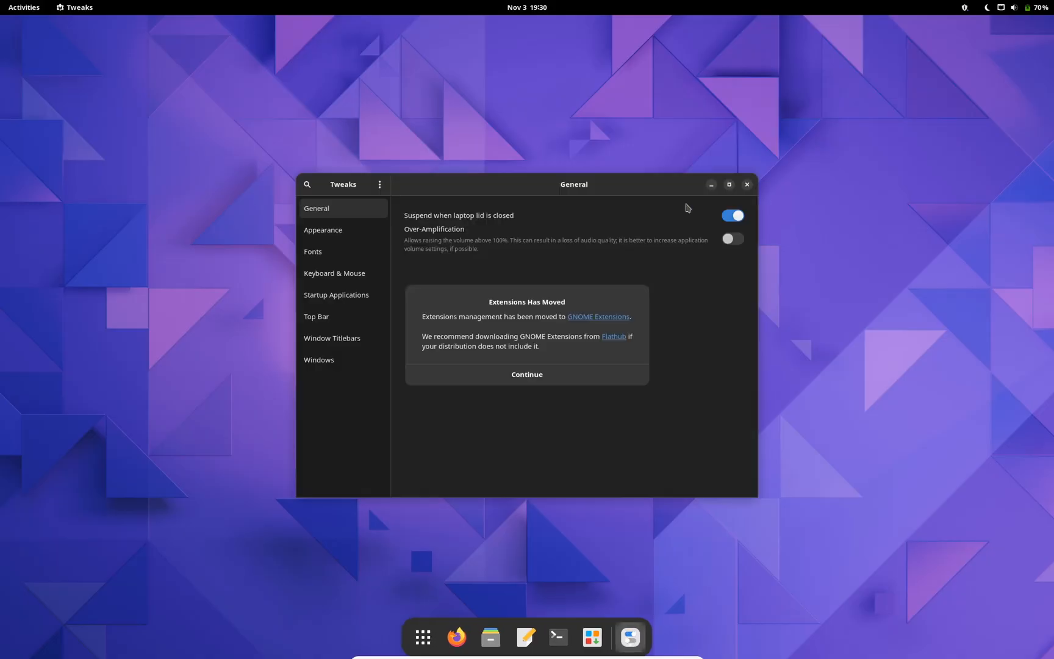
left_click(548, 379)
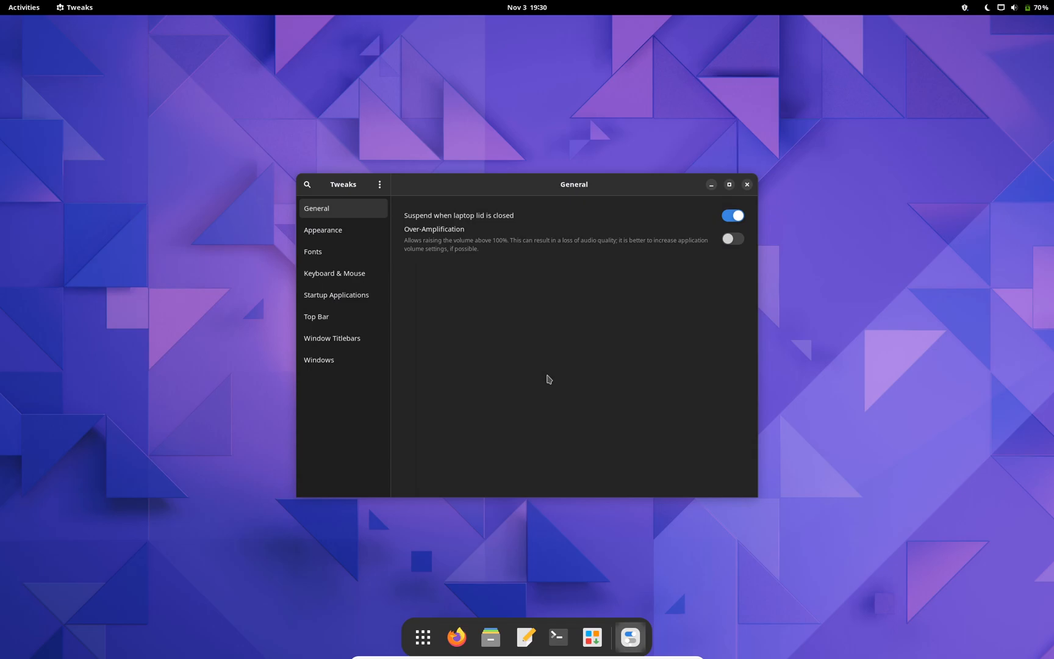
left_click(333, 232)
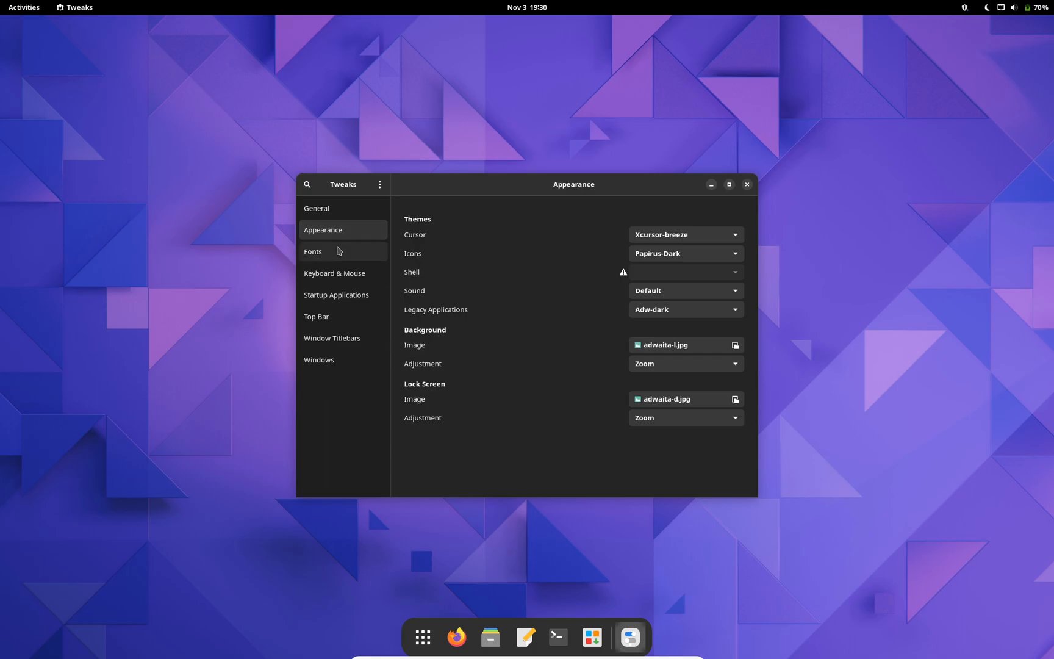
In Fonts, raise the interface text and document text fonts from size 11 to 14.
left_click(338, 250)
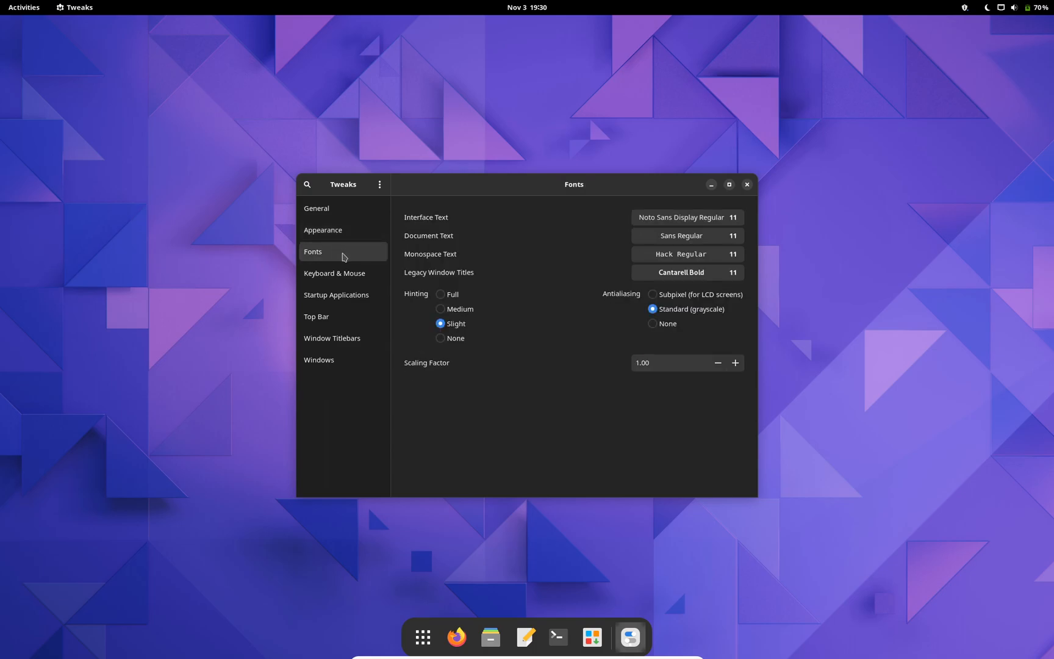
left_click(707, 218)
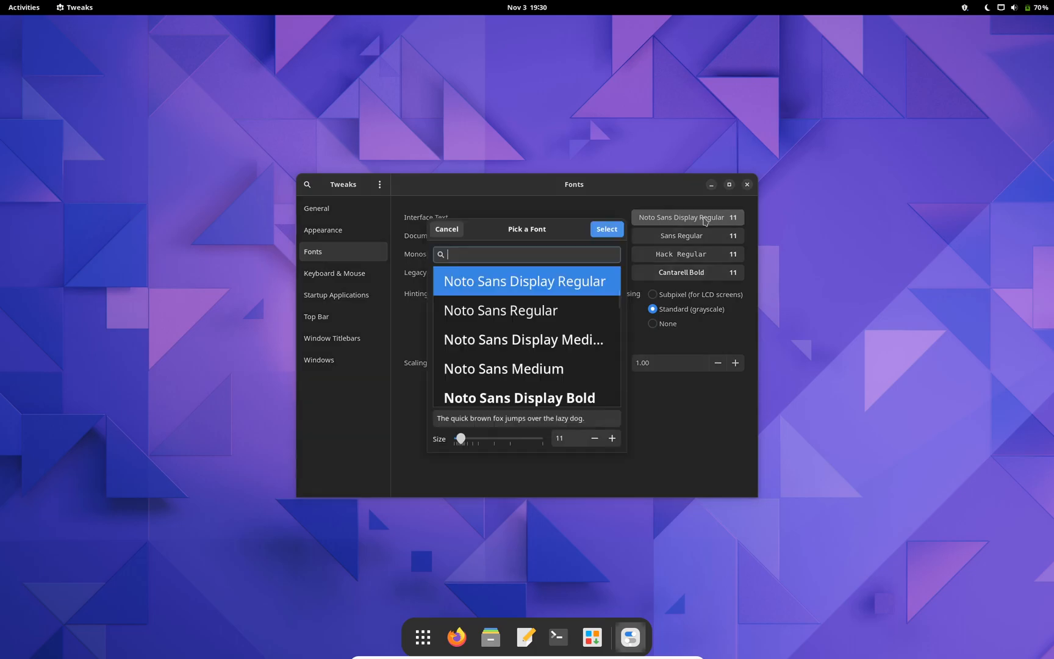
left_click(612, 438)
left_click(612, 438)
left_click(606, 229)
left_click(712, 244)
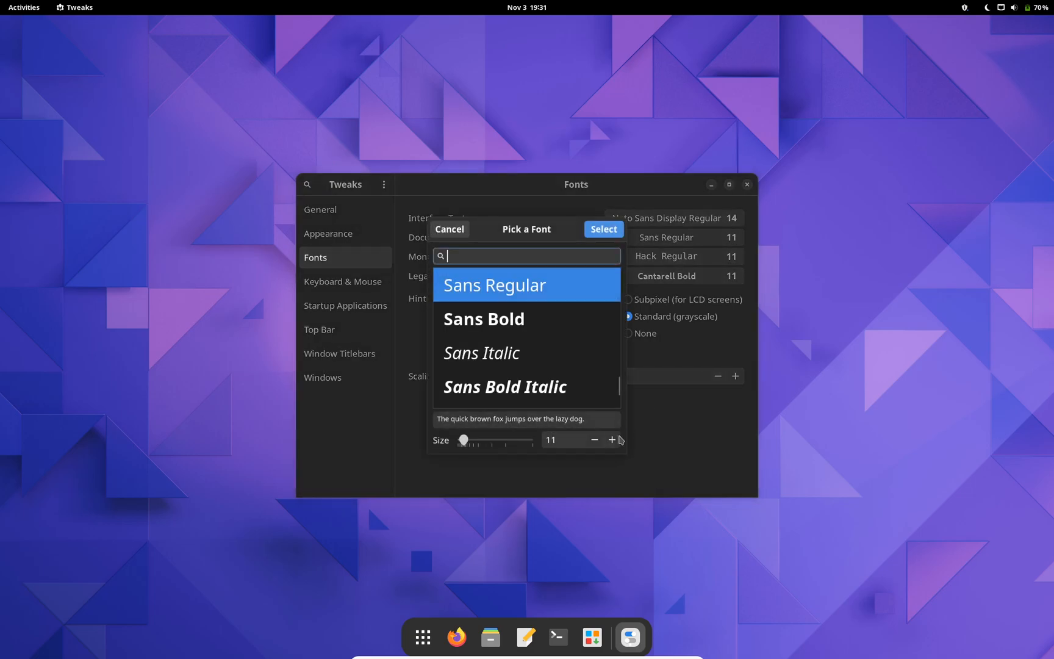
left_click(613, 439)
left_click(612, 438)
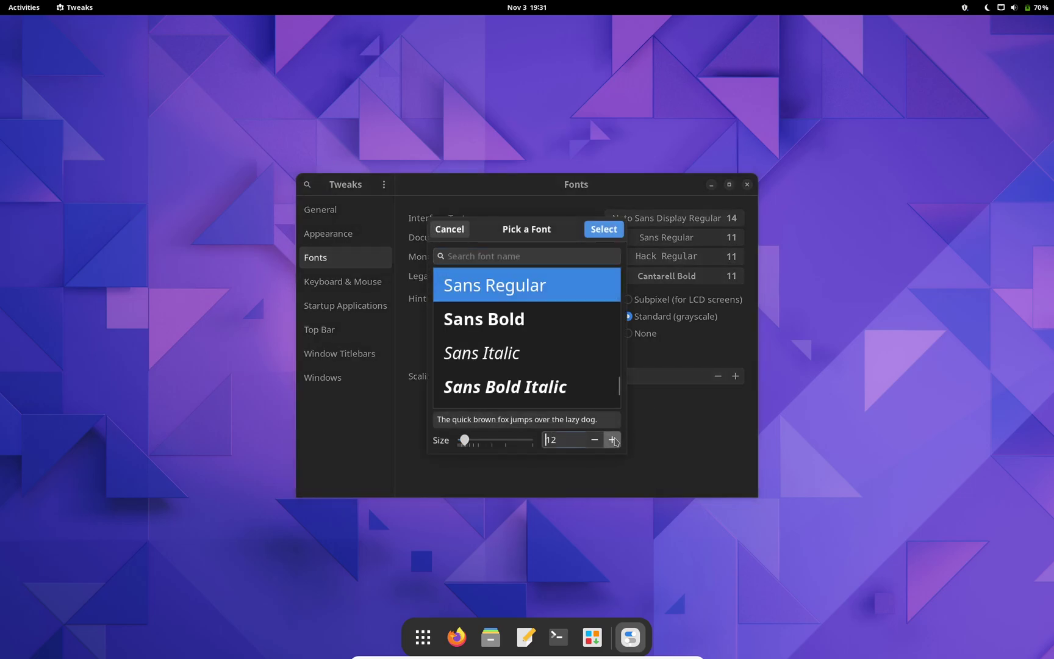
left_click(605, 229)
Raise the monospace text and legacy window titles fonts to size 14 as well.
left_click(696, 262)
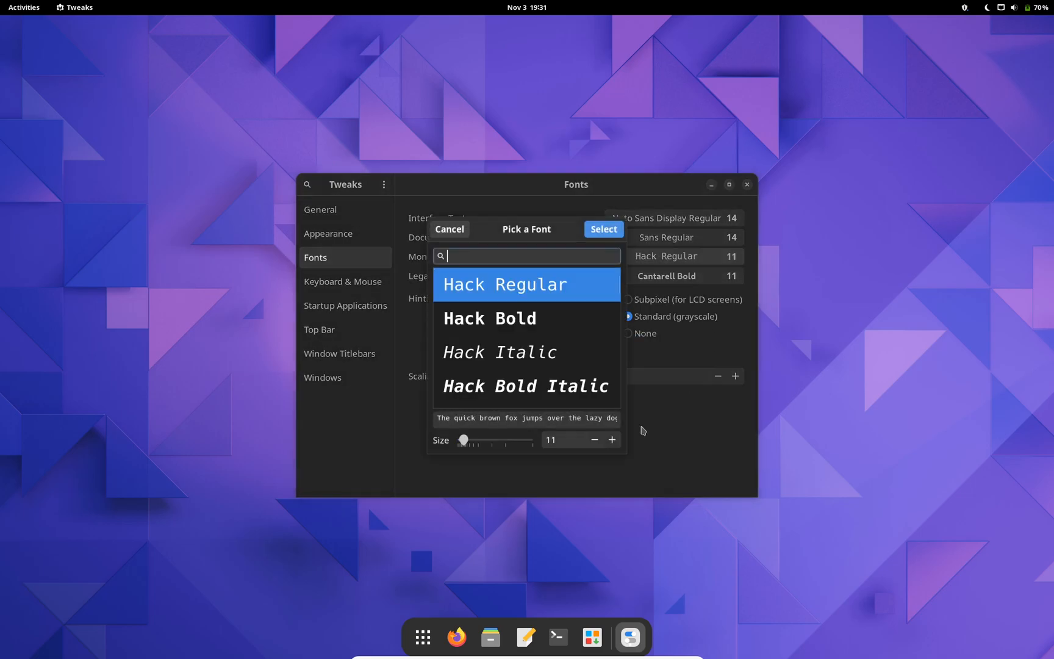
left_click(612, 440)
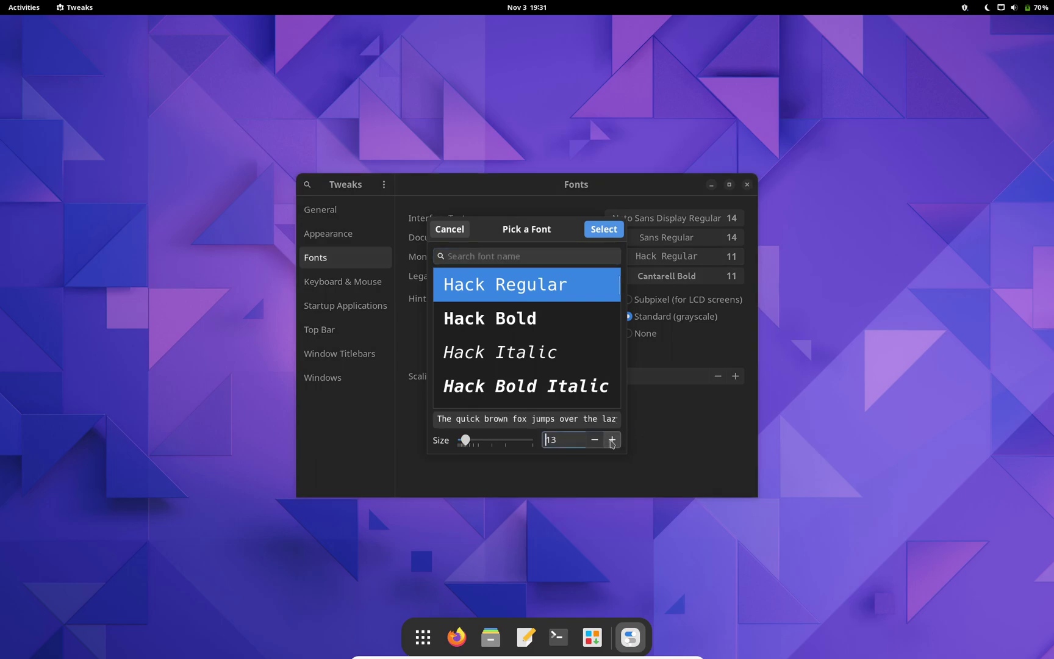
left_click(612, 440)
left_click(611, 235)
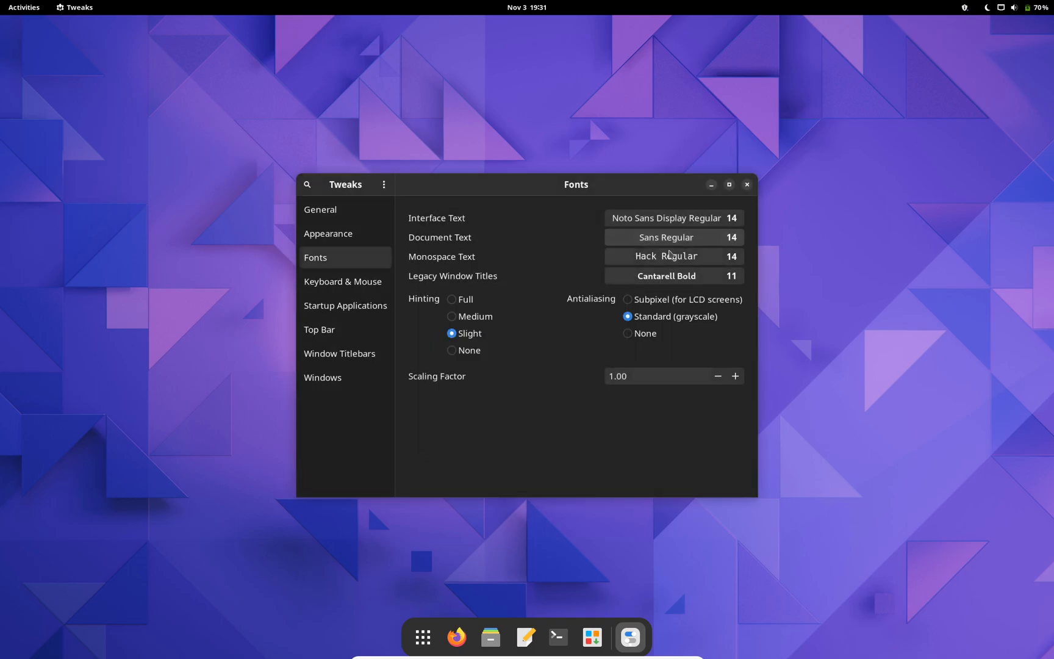
left_click(683, 278)
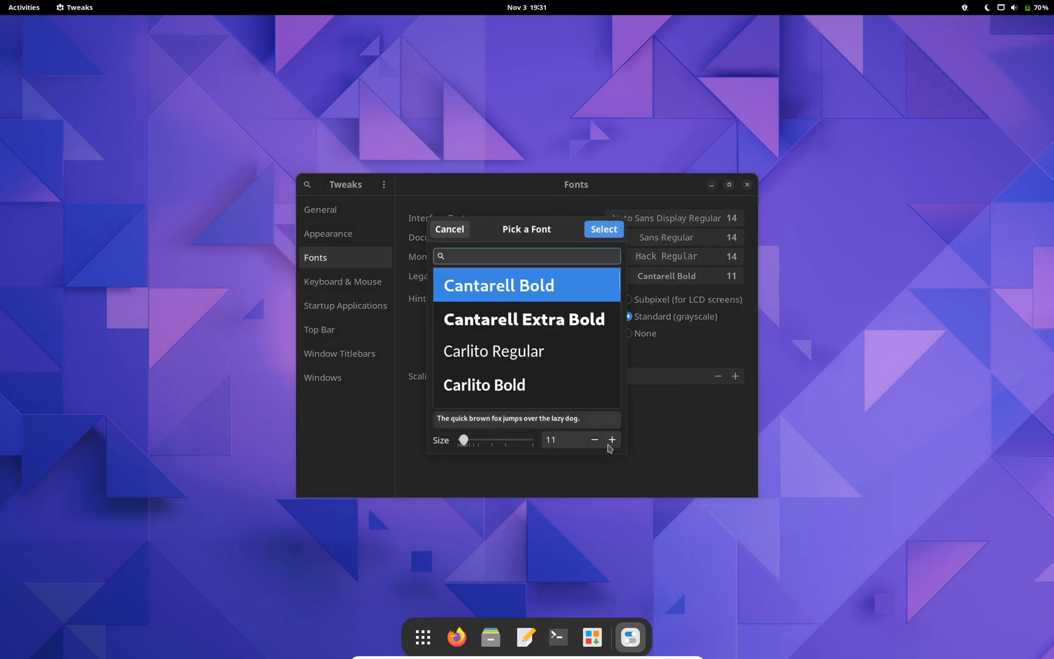
left_click(612, 440)
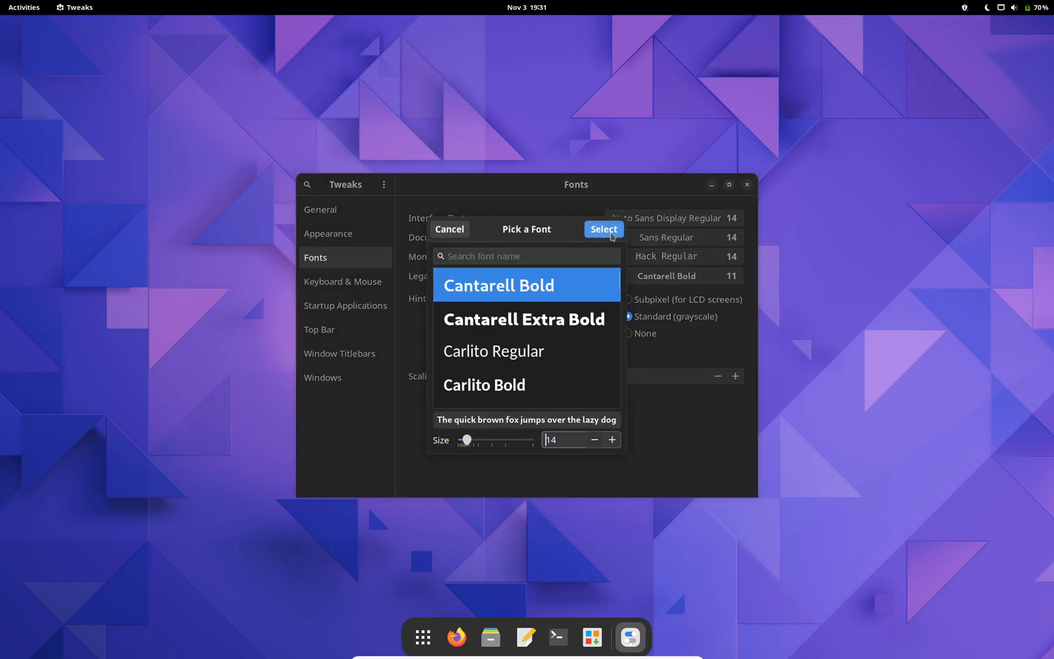
left_click(611, 232)
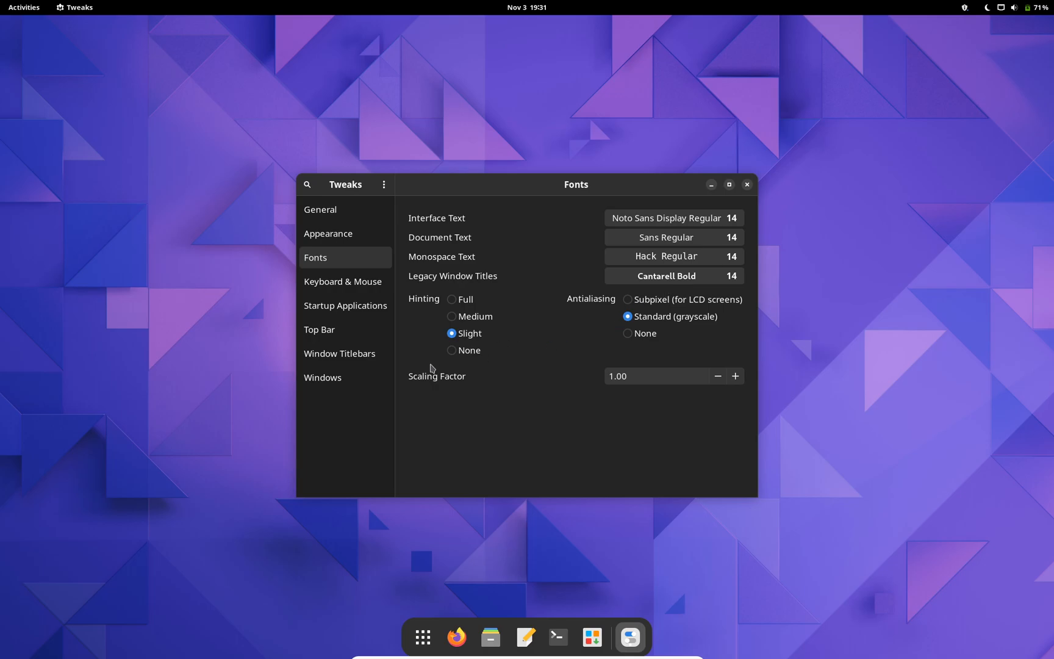
Browse the Keyboard & Mouse, Startup Applications, Window Titlebars and Windows pages, then close Tweaks.
left_click(354, 285)
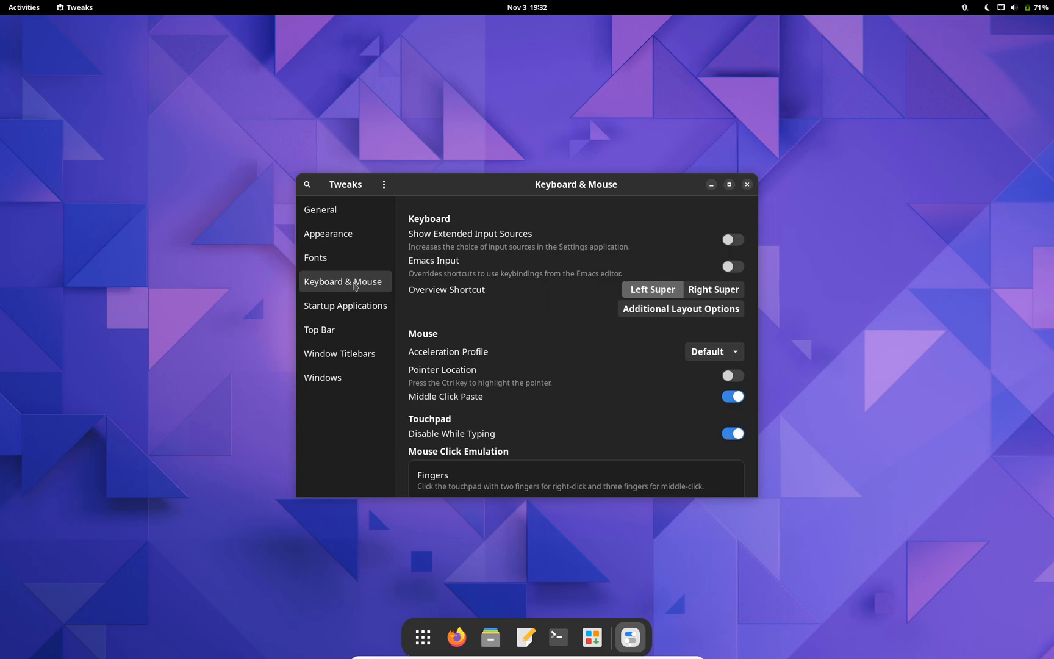
left_click(351, 305)
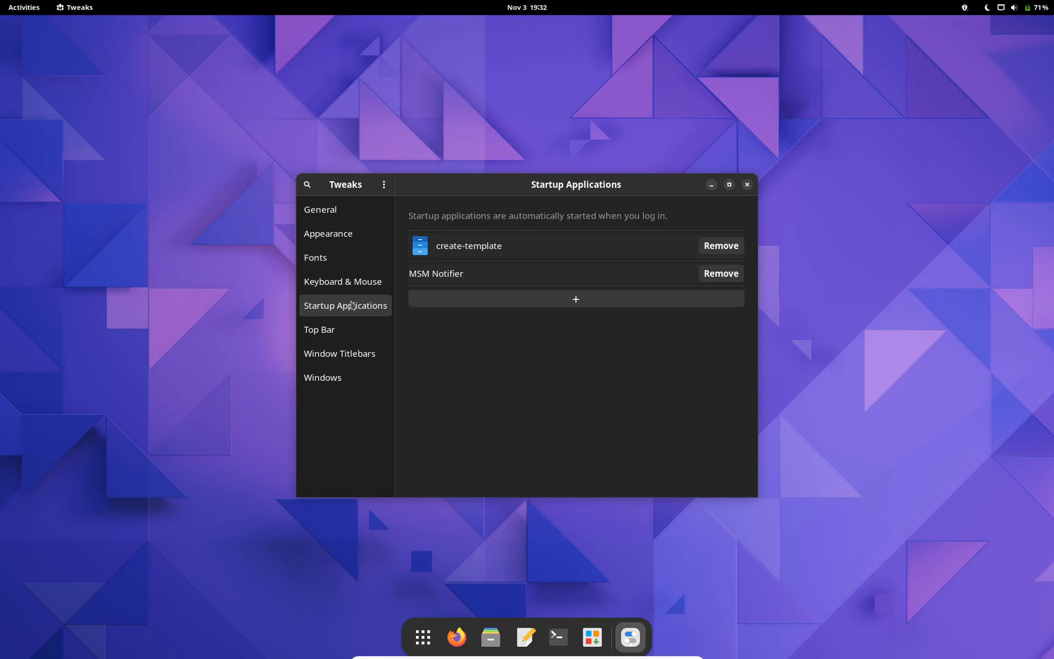
left_click(351, 332)
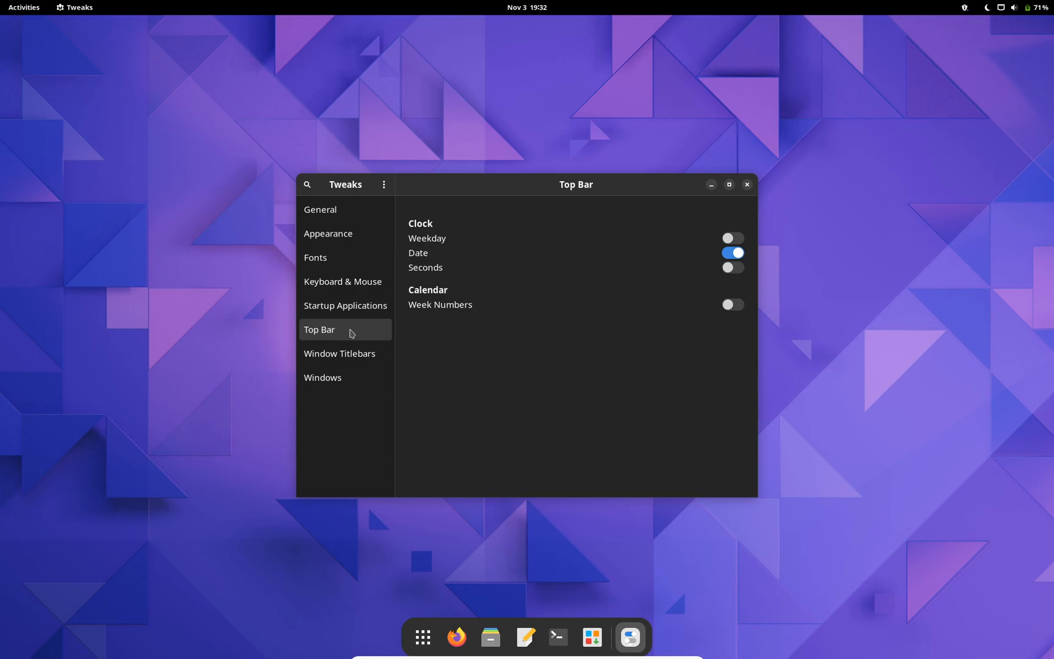
left_click(345, 379)
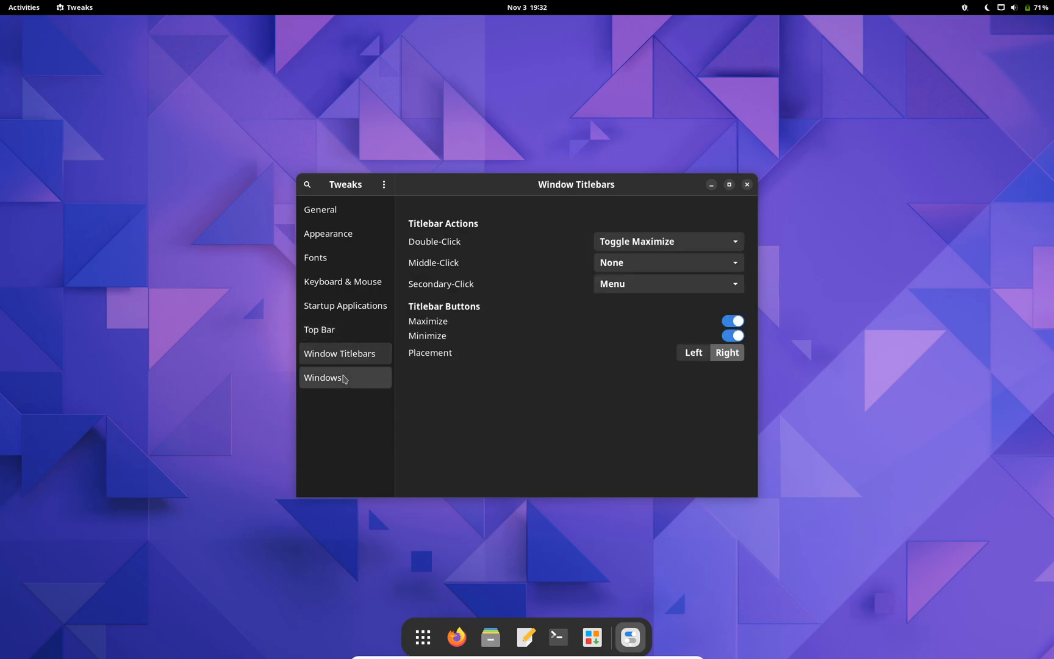
left_click(747, 185)
Bring up the Activities overview and launch Firefox from the dock.
key("super")
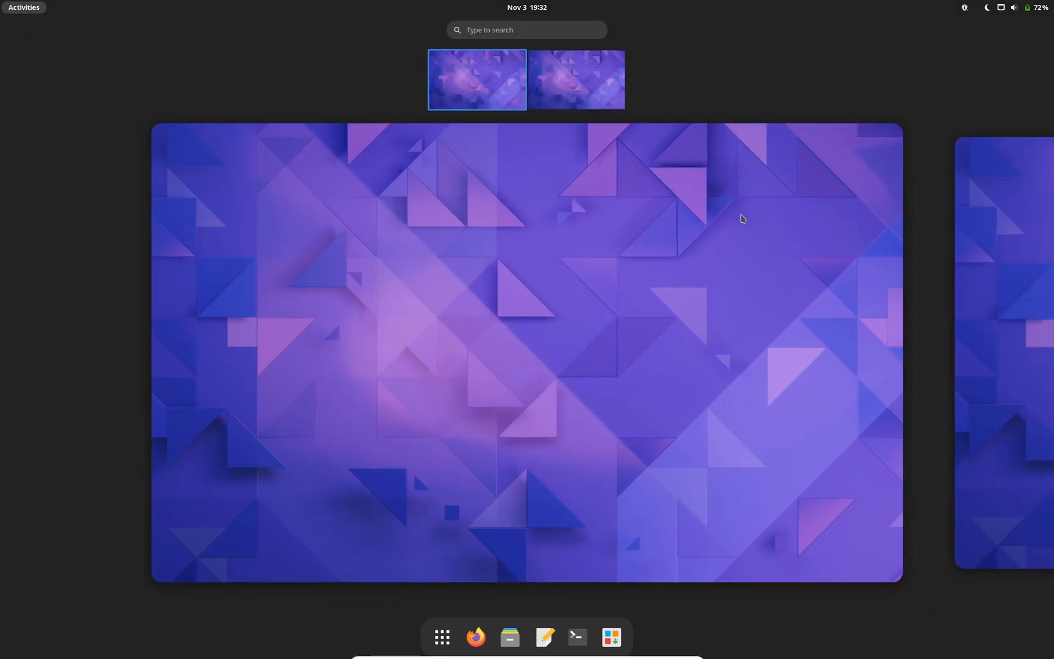
scroll(706, 313, "down", 1)
scroll(678, 434, "up", 1)
left_click(477, 637)
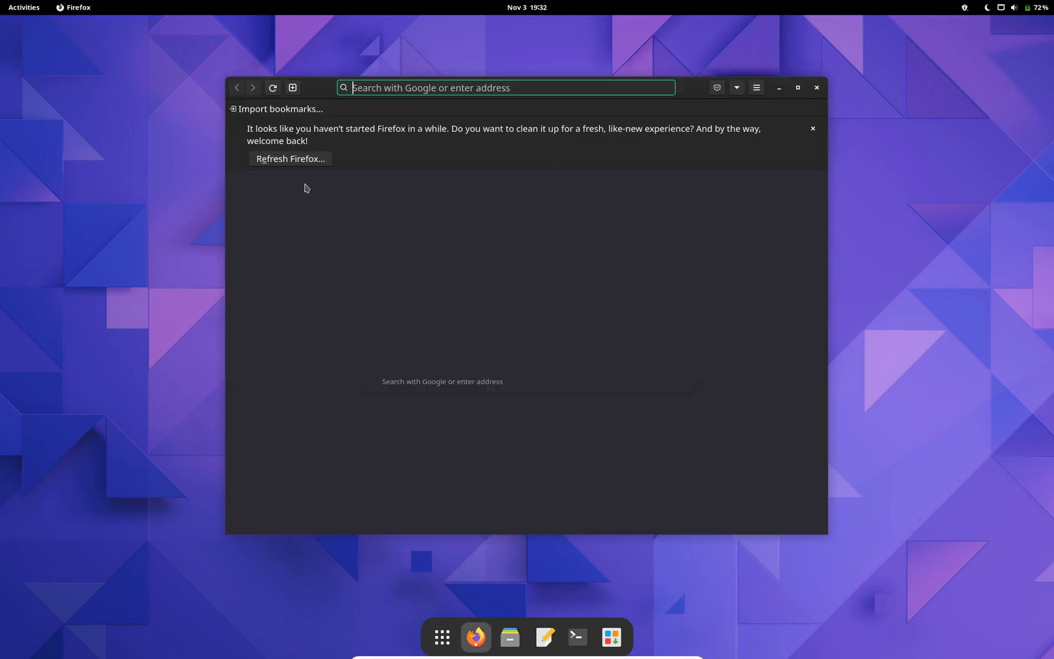
type("aur")
Search for aur, maximize Firefox, load the AUR home page result and zoom the page in twice.
key("Return")
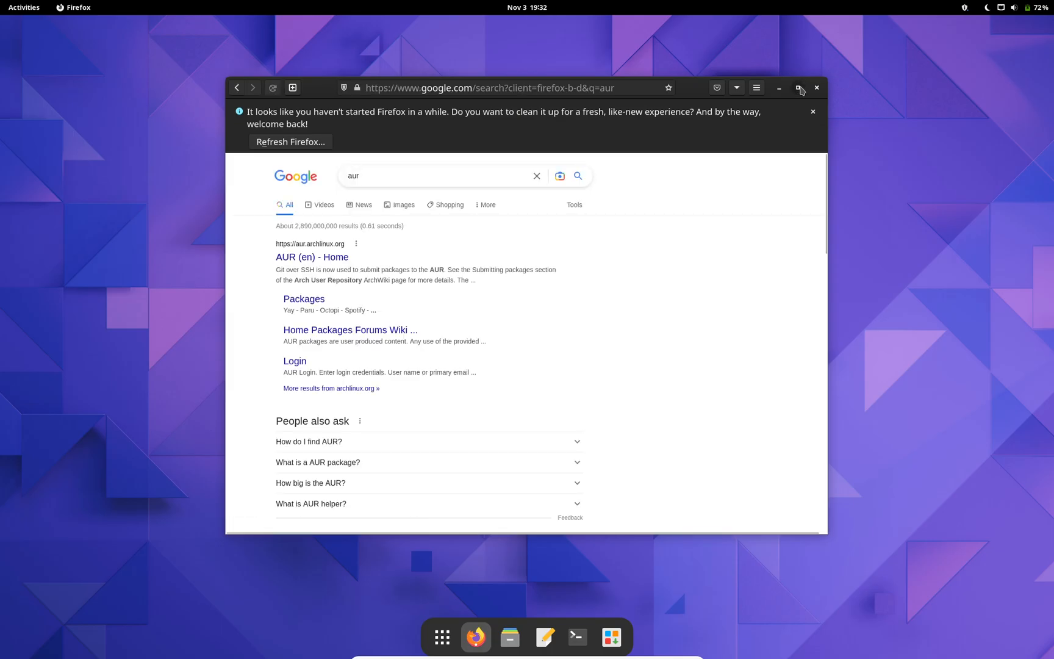
left_click(797, 87)
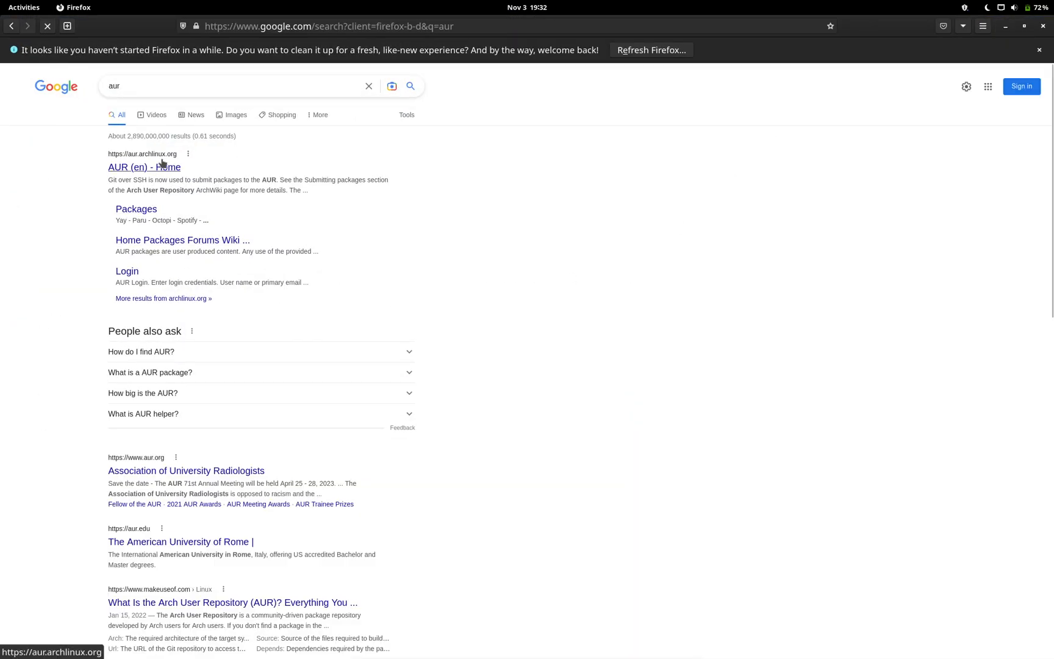
left_click(163, 164)
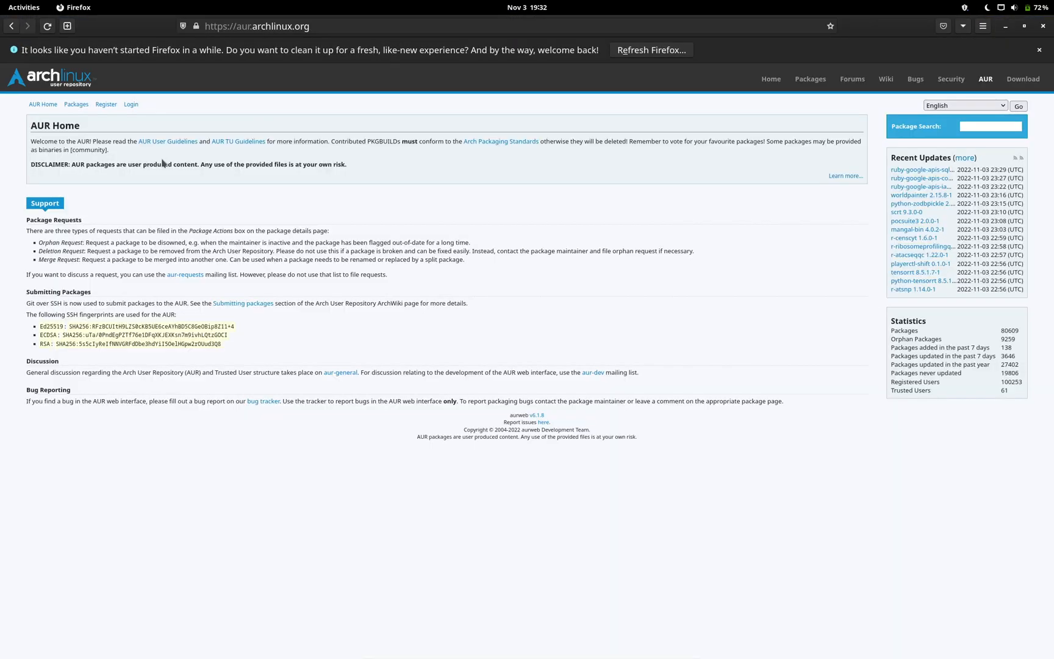
key("ctrl+plus")
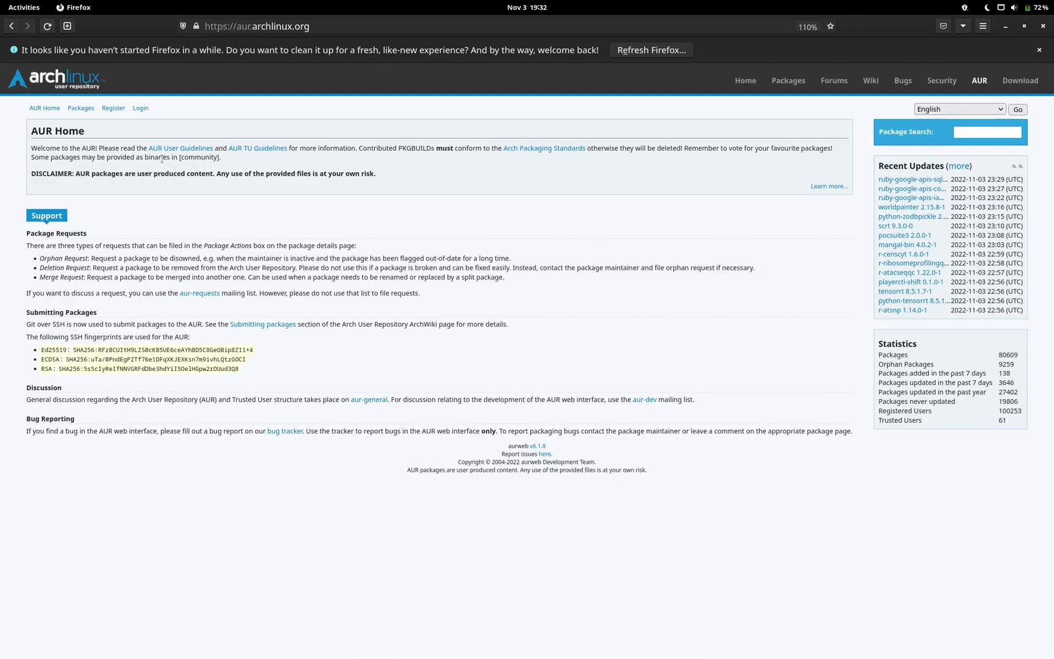
key("ctrl+plus")
key("ctrl+plus")
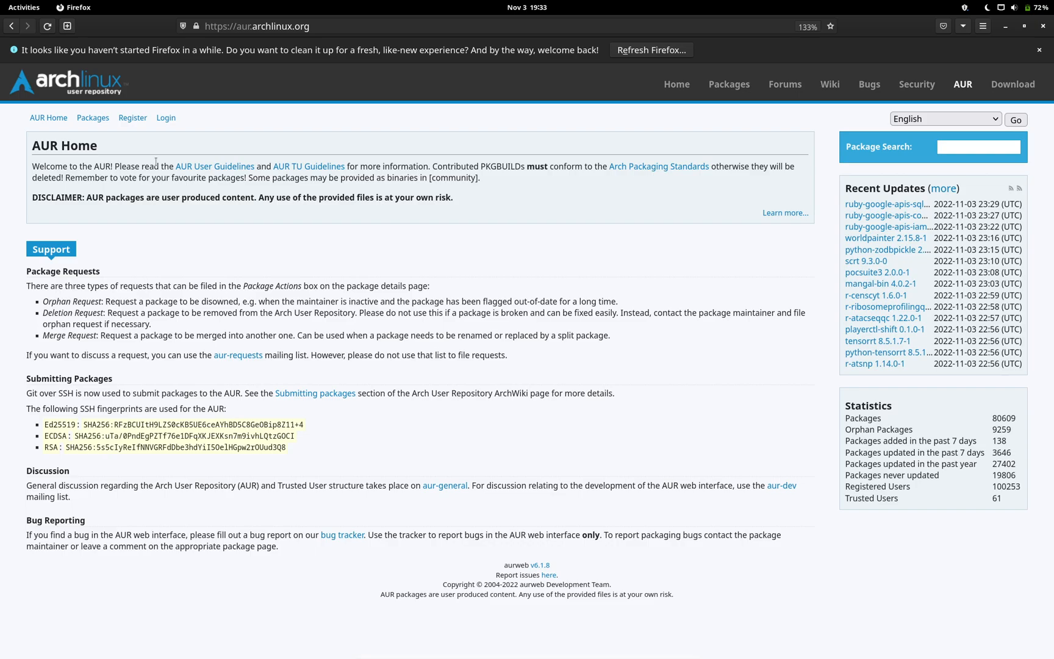
Highlight the AUR Home heading briefly, then return to the Activities overview.
triple_click(47, 146)
left_click(48, 147)
key("super")
type("a")
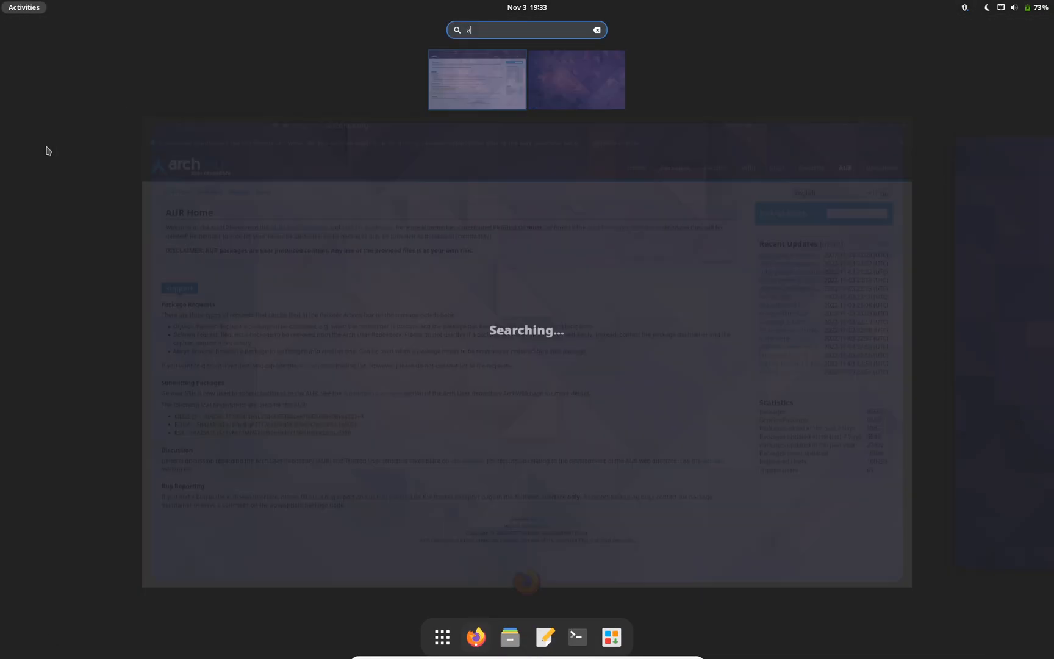
type("dd")
Launch Add/Remove Software from the search and maximize its window.
key("Return")
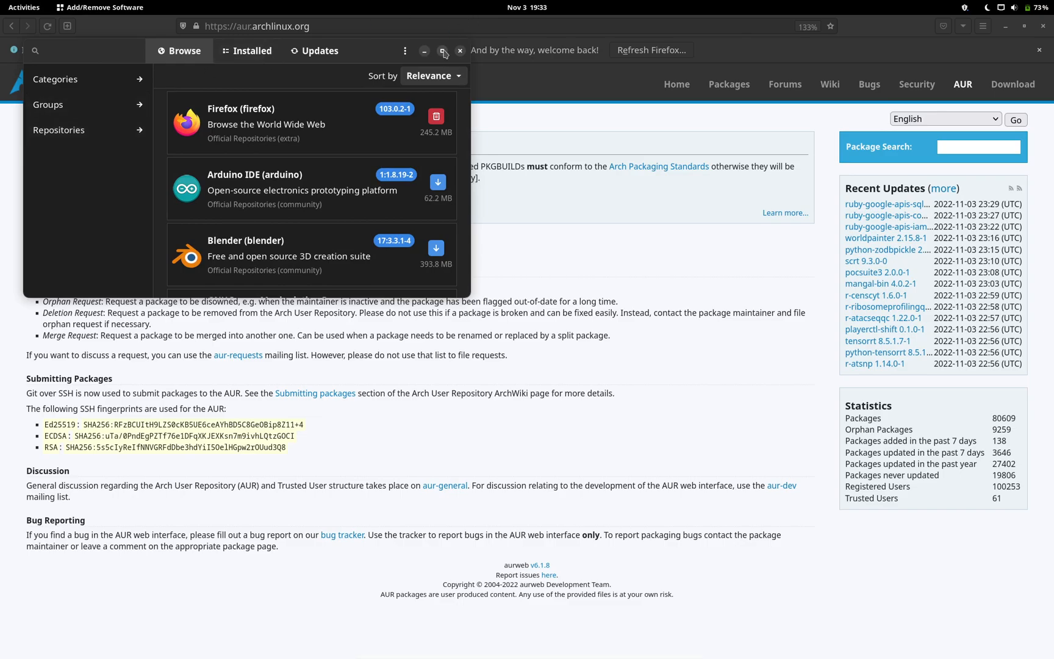
left_click(442, 51)
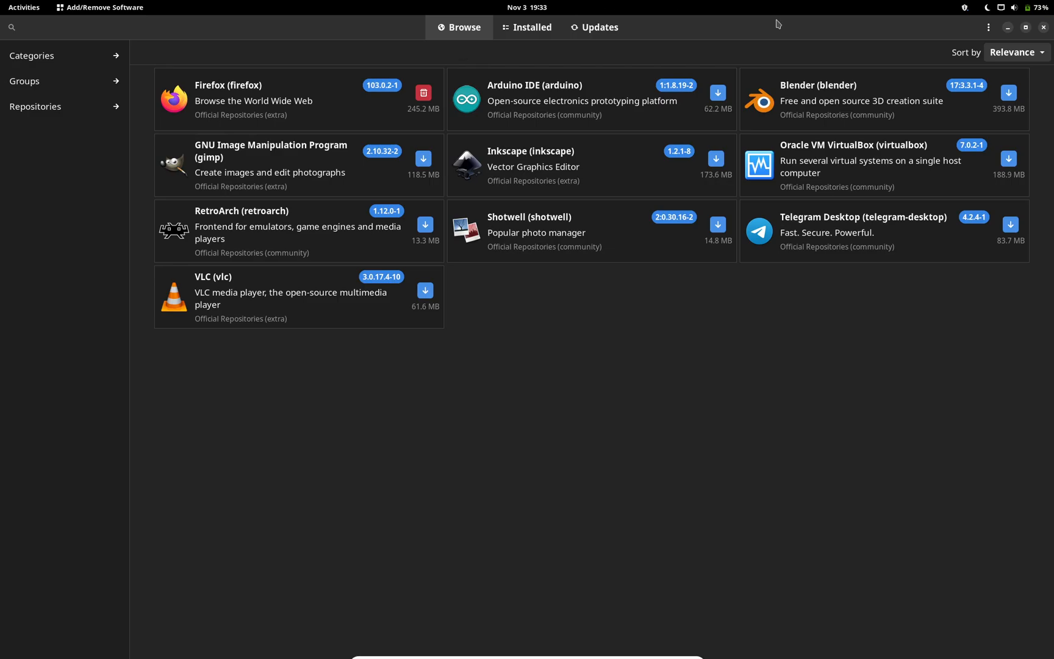
Enter Pamac's Preferences with the password and show the Third Party settings.
left_click(991, 29)
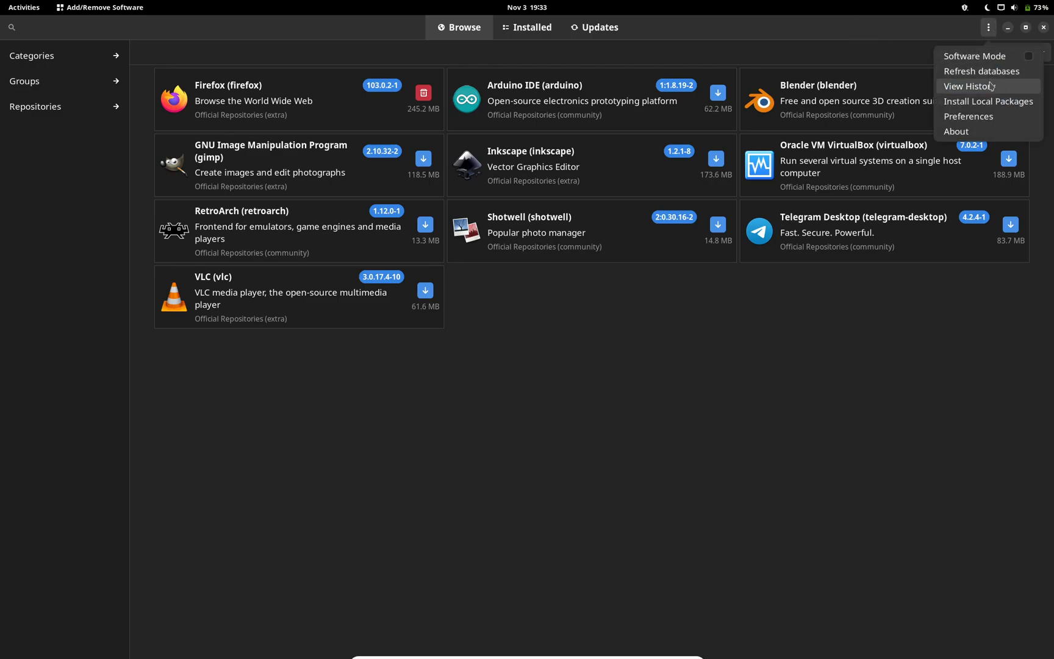
left_click(991, 122)
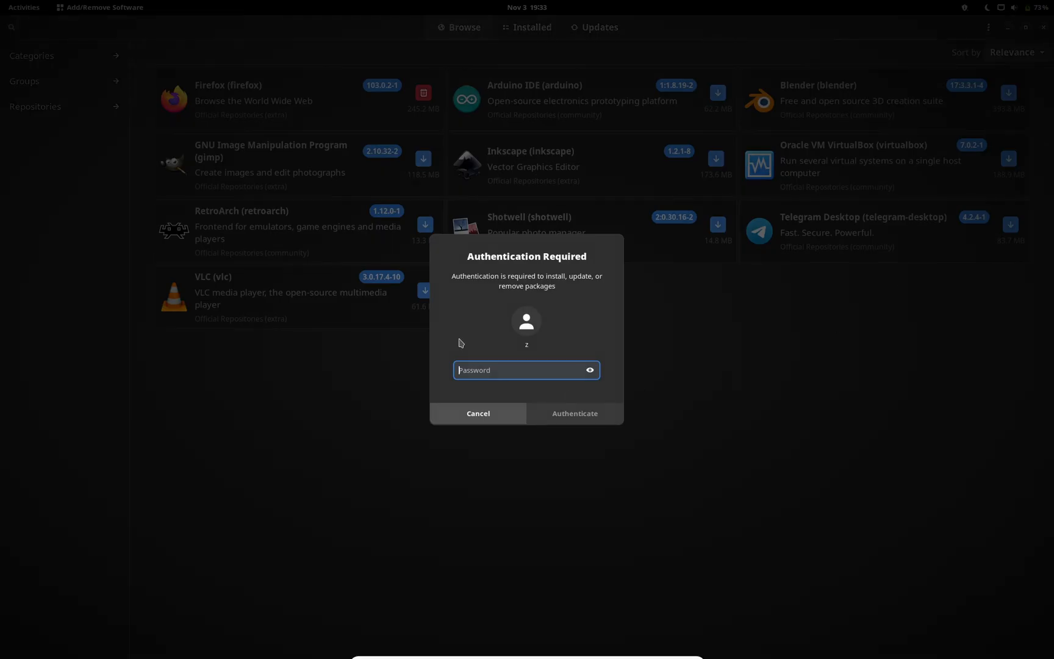
type("*****")
key("Return")
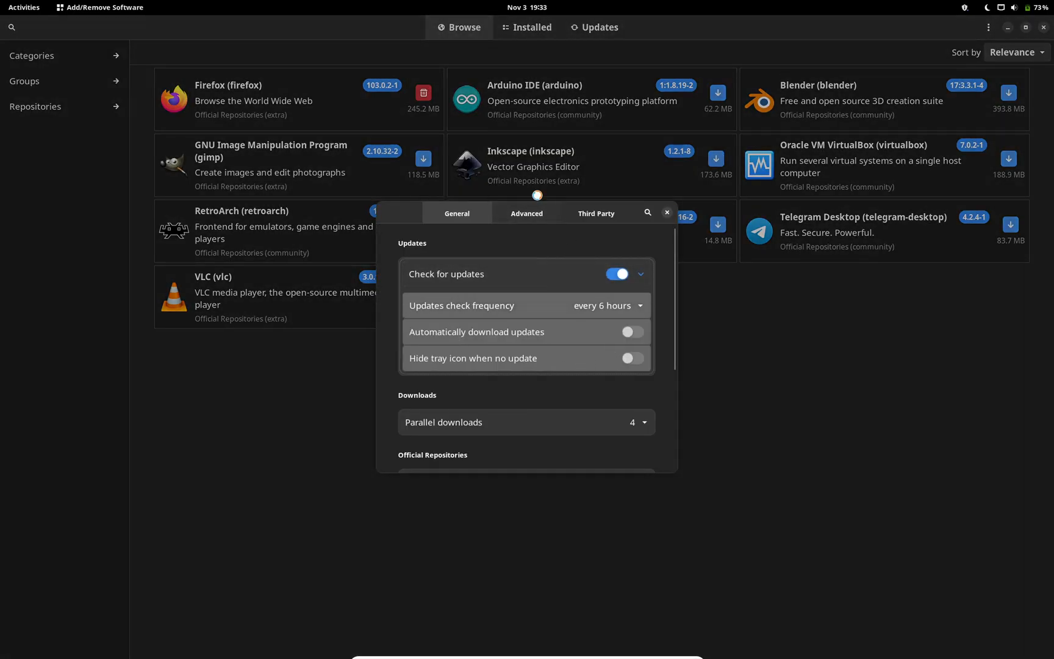
left_click(593, 213)
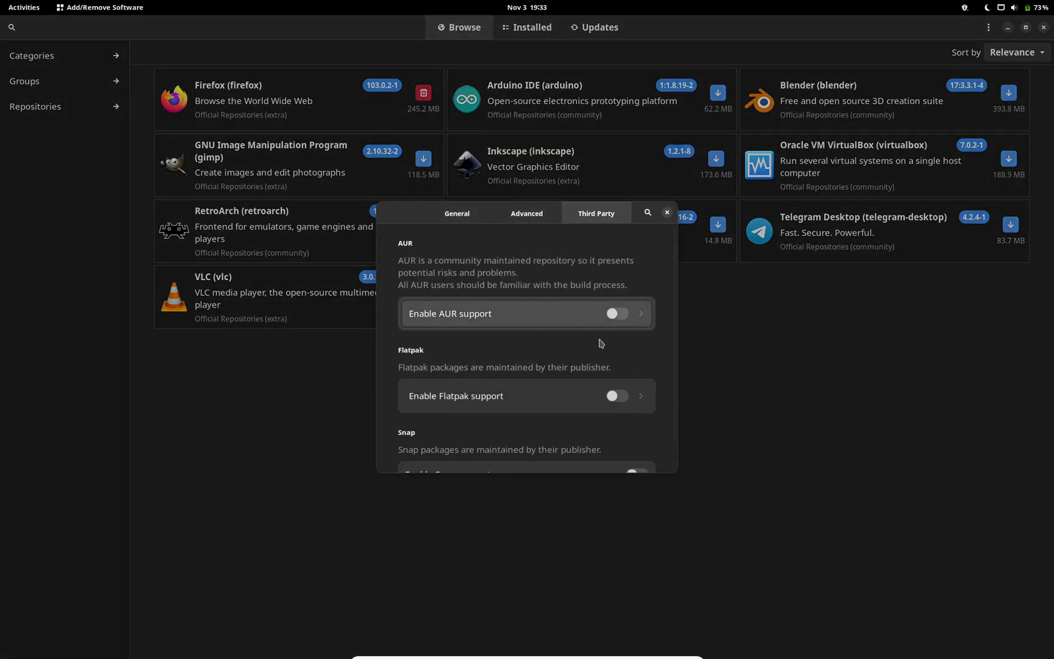
Enable AUR and Flatpak support, each with update checks, then close the preferences.
left_click(616, 313)
scroll(619, 402, "down", 1)
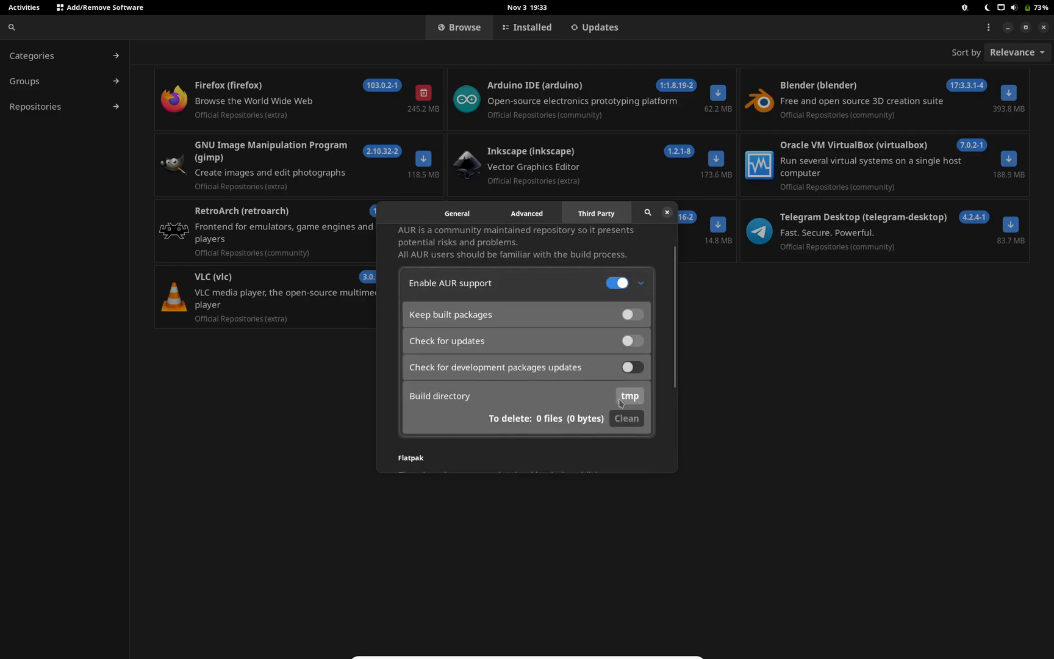
scroll(620, 402, "down", 3)
scroll(619, 321, "up", 2)
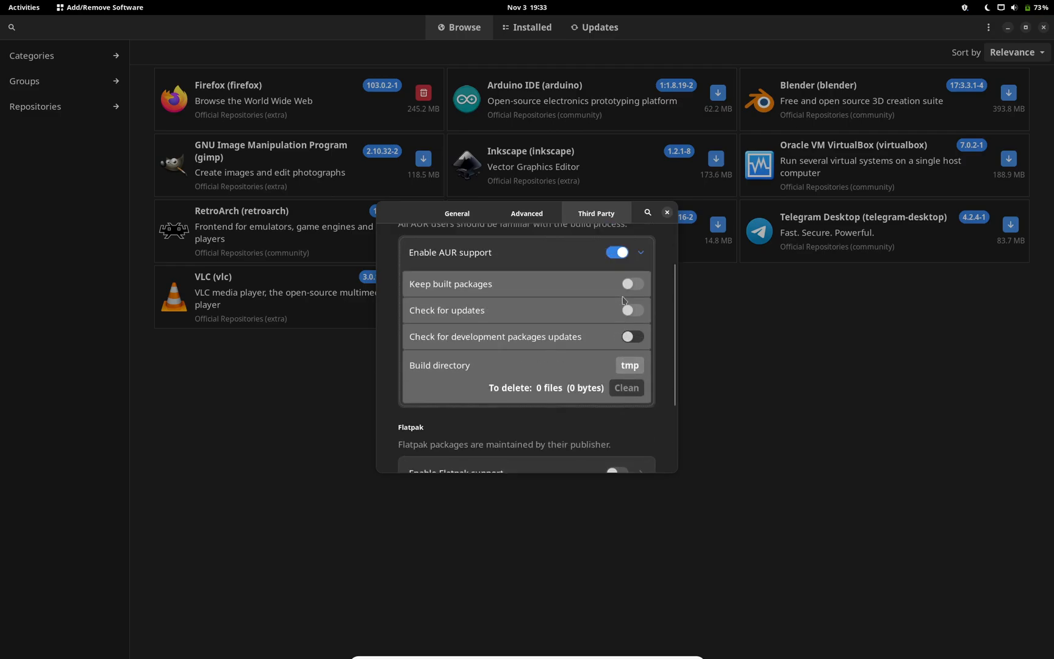
left_click(634, 313)
scroll(575, 333, "down", 2)
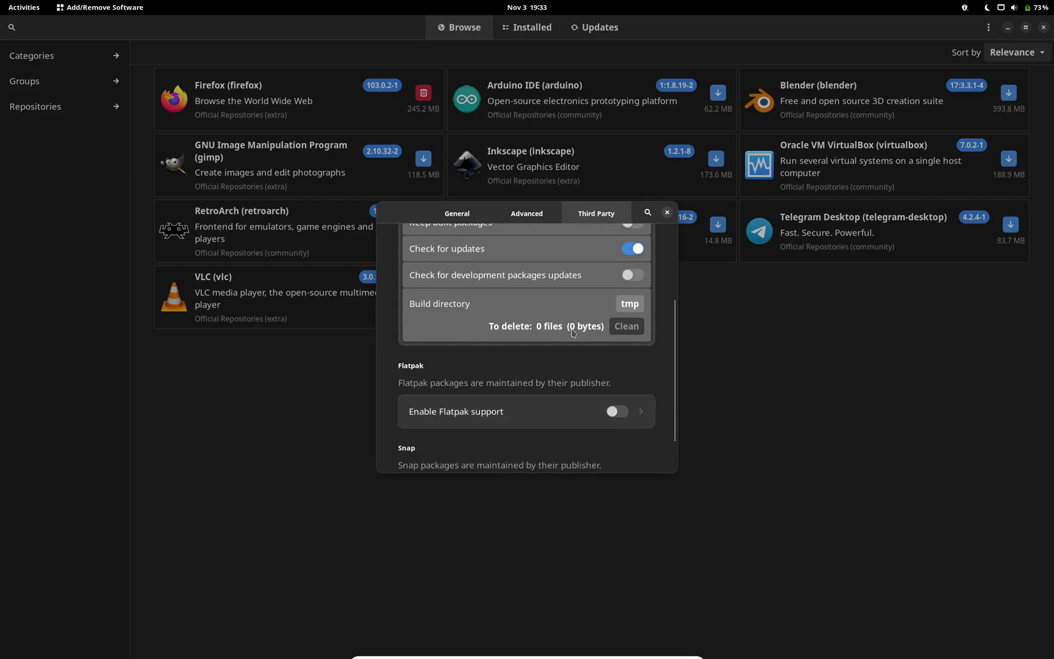
left_click(624, 414)
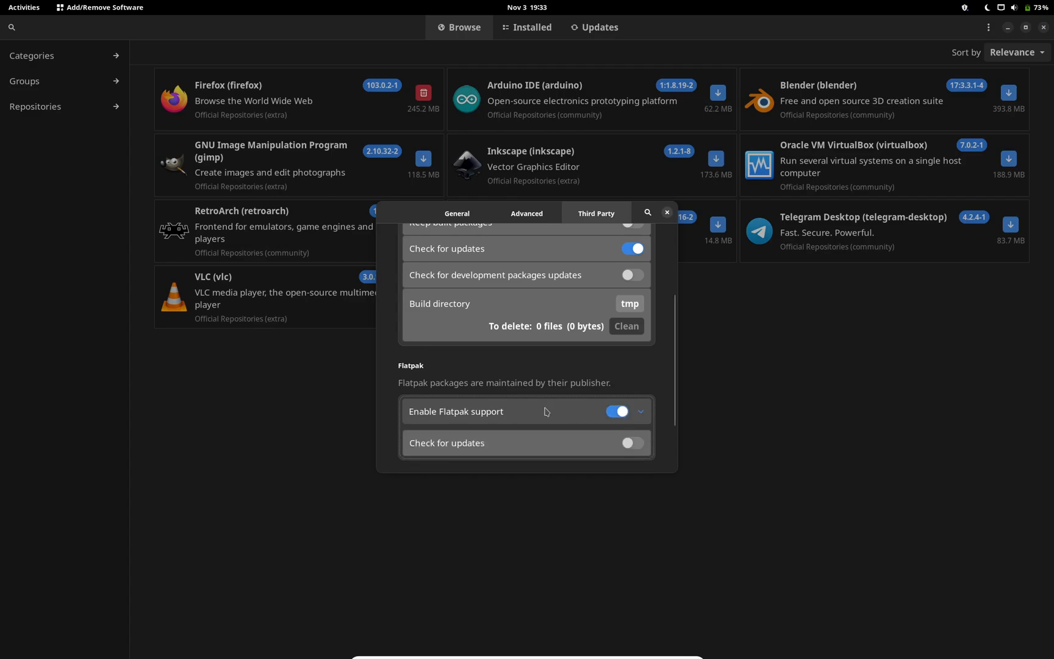
scroll(545, 411, "down", 1)
scroll(544, 411, "down", 1)
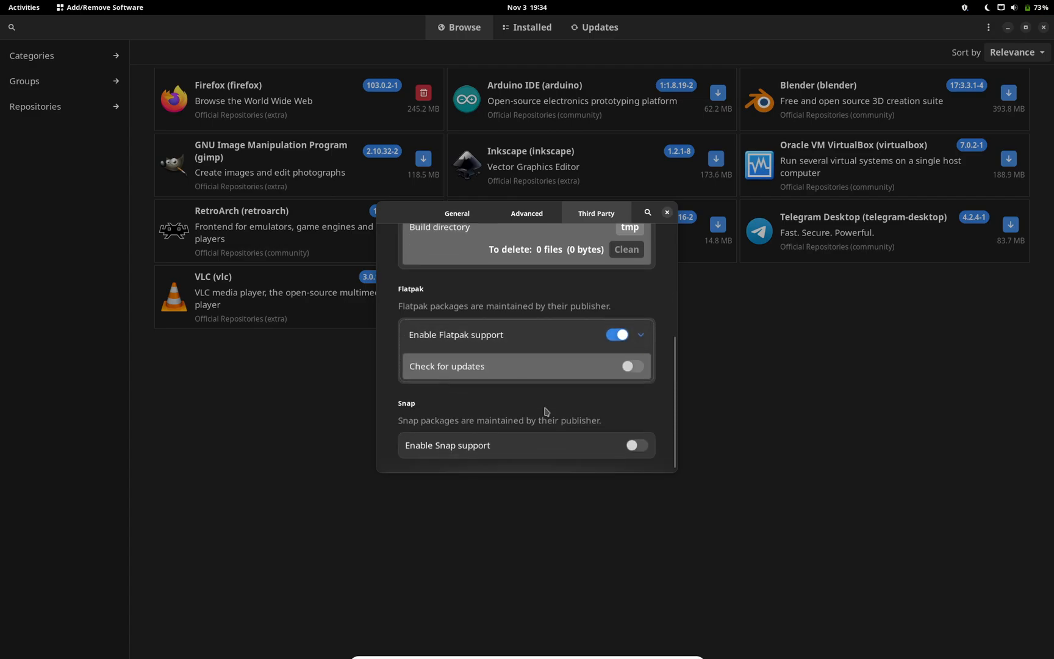
left_click(634, 367)
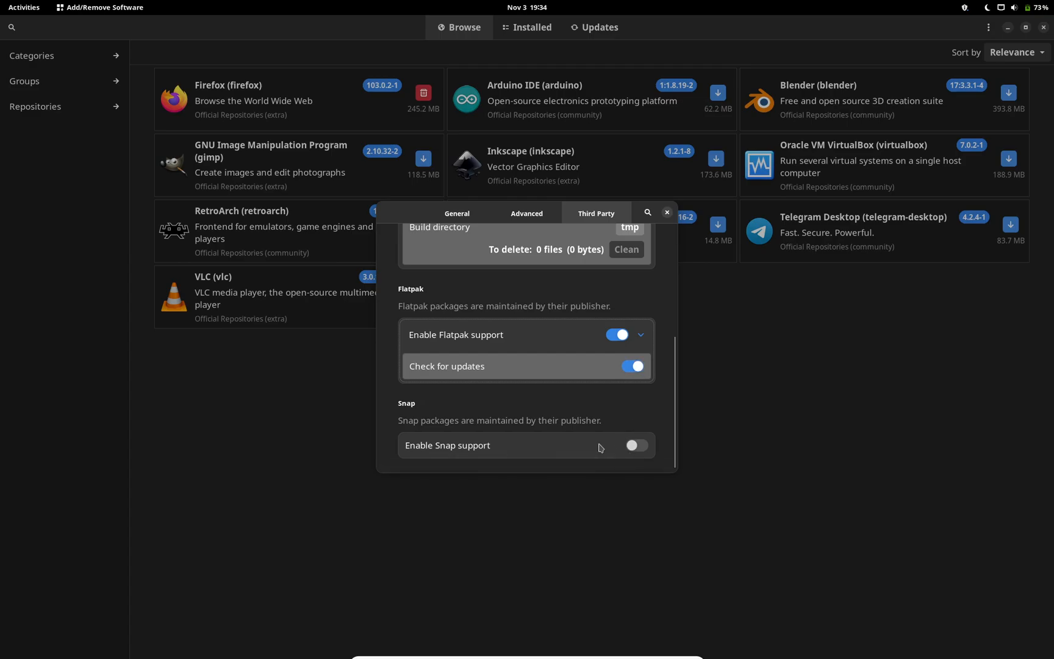
left_click(668, 213)
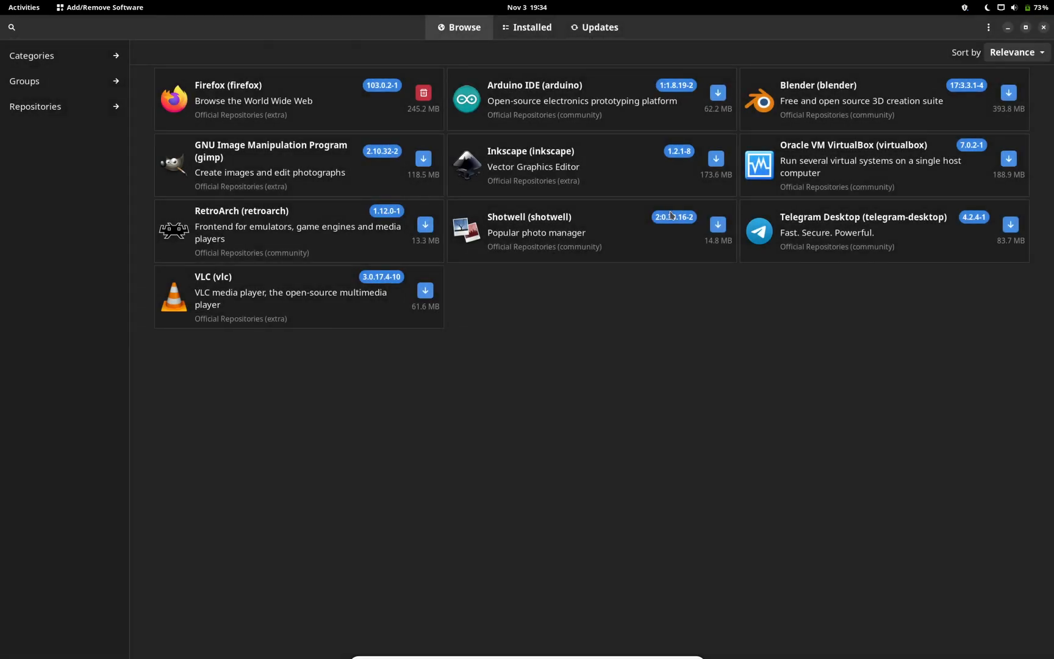
Glance at Installed, return to Browse, search for vscode and show the code-git package details.
left_click(550, 32)
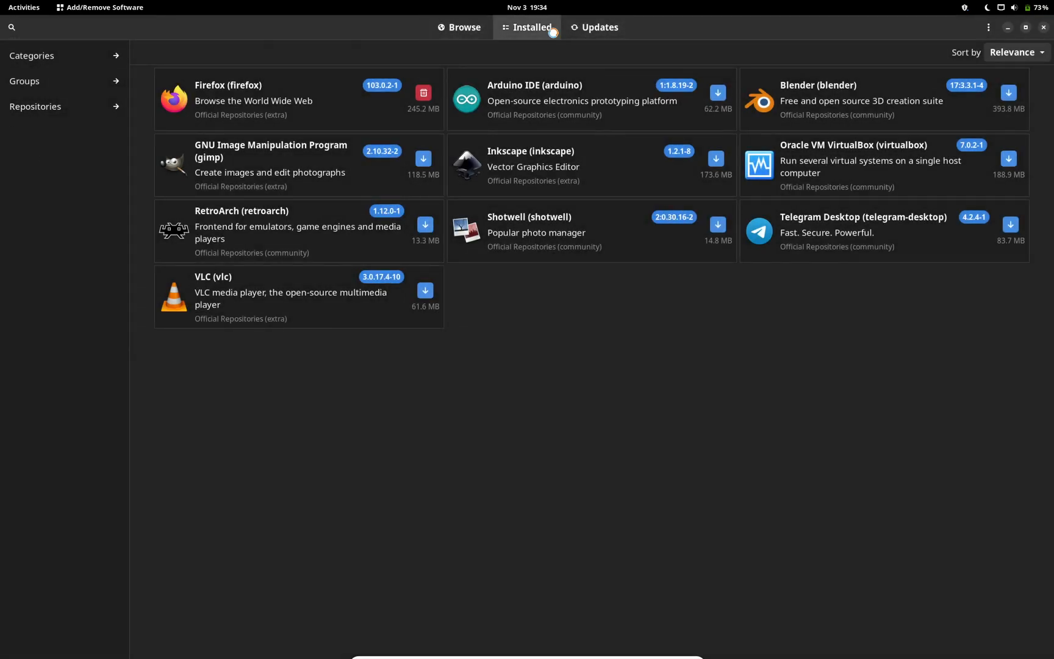
left_click(450, 30)
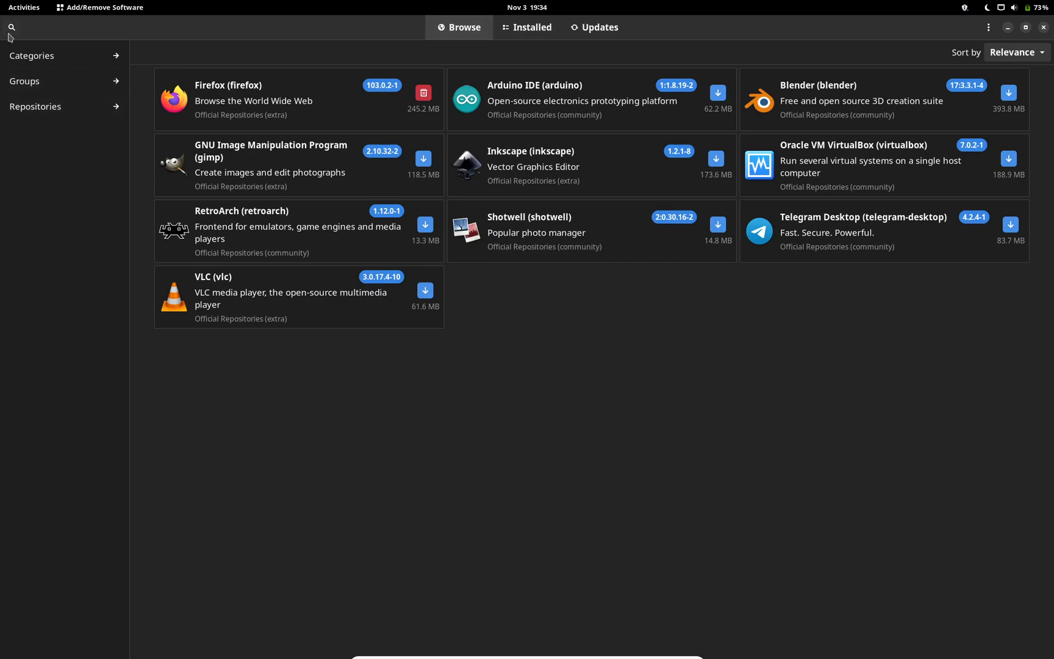
left_click(12, 33)
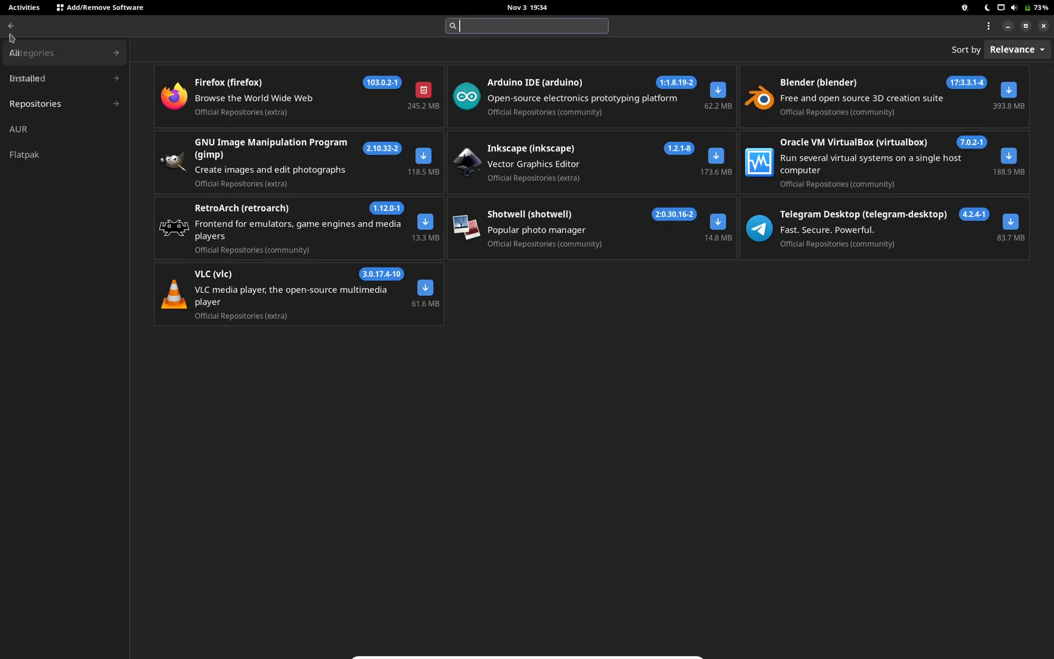
type("c")
key("BackSpace")
type("vscode")
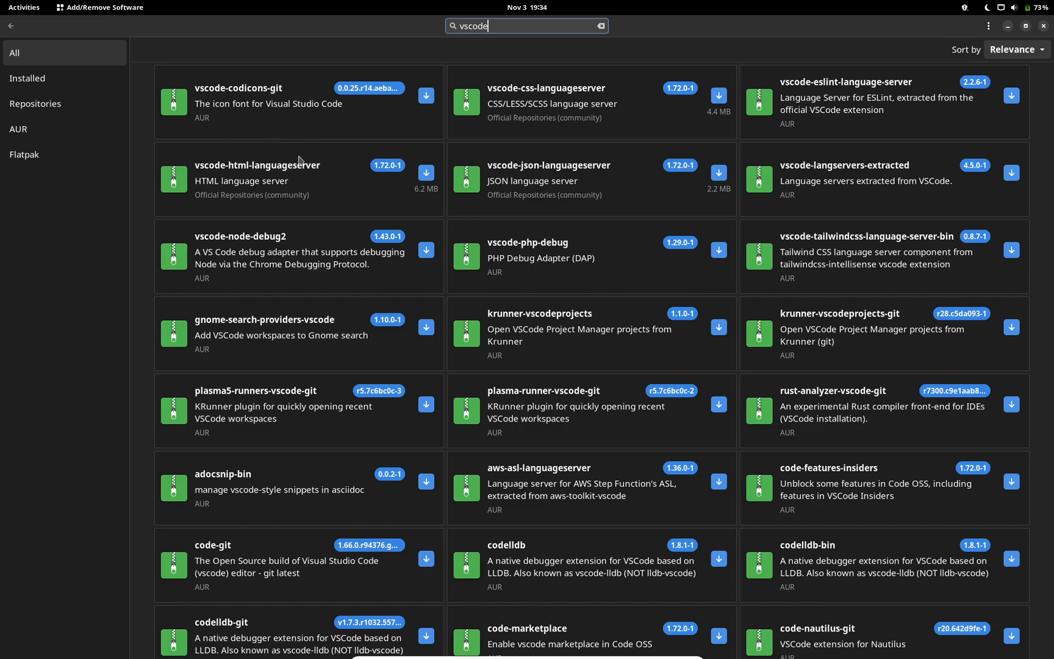
scroll(466, 334, "down", 1)
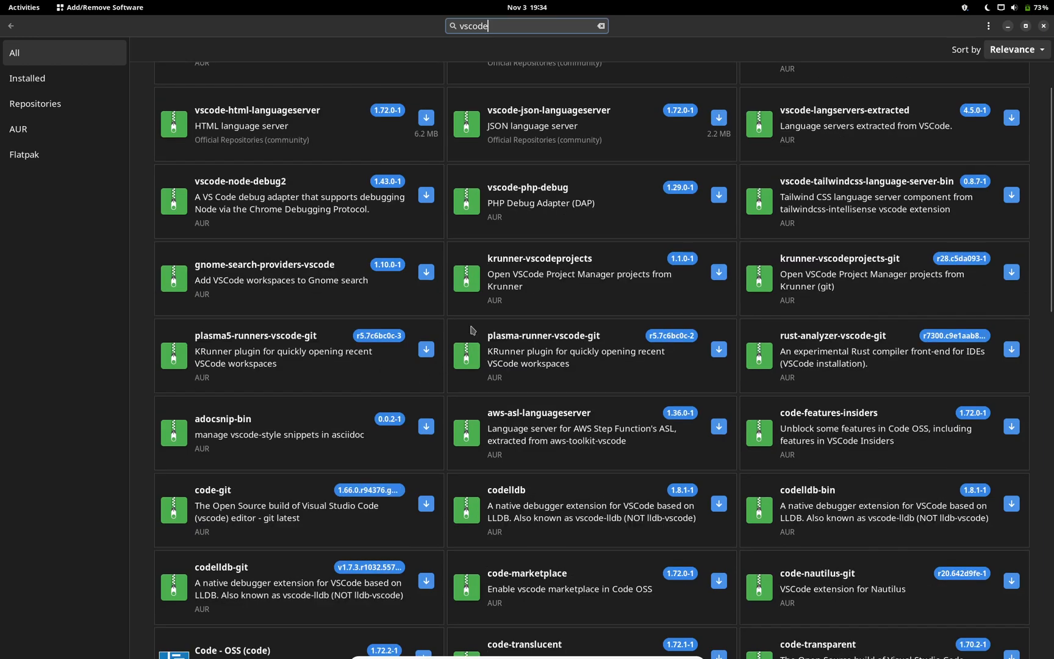
scroll(472, 330, "down", 2)
scroll(473, 329, "up", 2)
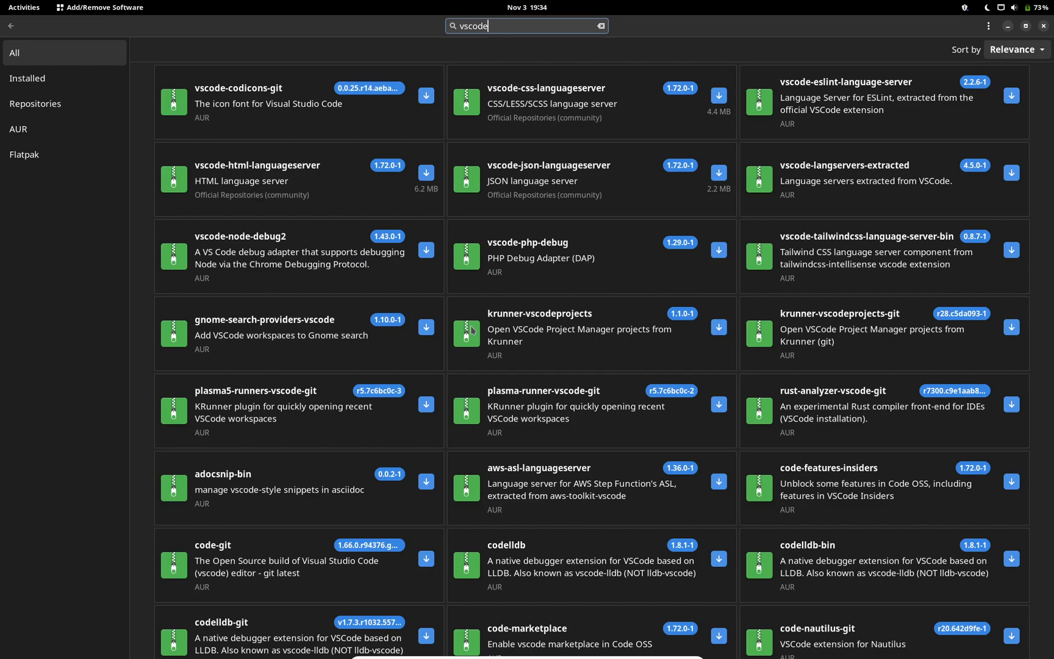
left_click(291, 582)
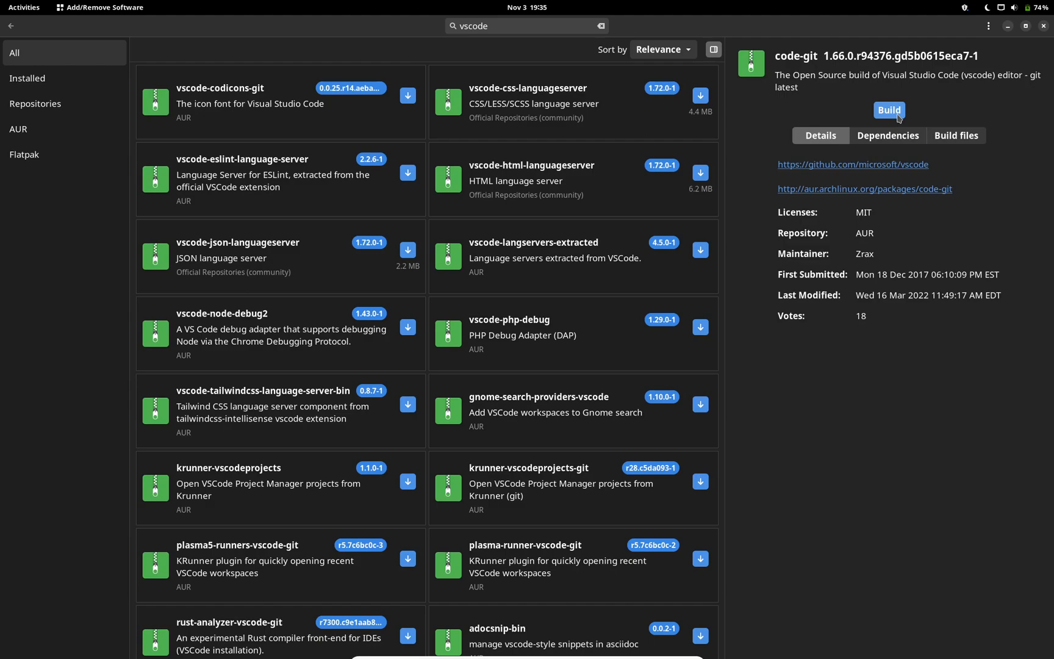
Close Pamac and Firefox, start a terminal and run pacman, clear and pamac to see its actions.
left_click(1043, 26)
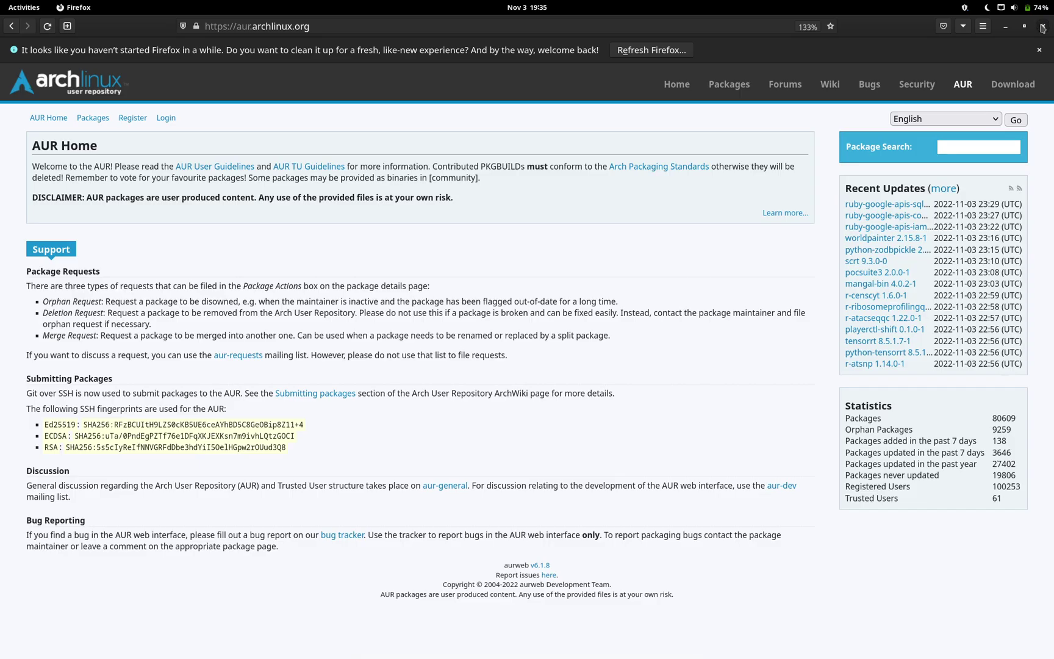
left_click(1044, 26)
left_click(582, 638)
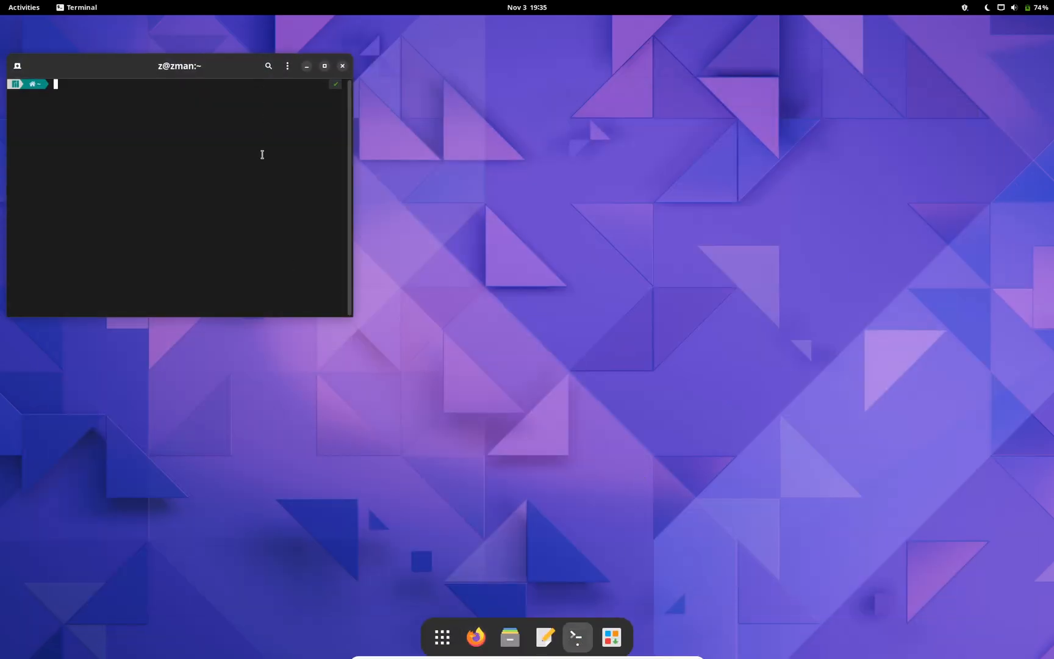
type("pacman")
key("Return")
type("clear")
key("Return")
type("pamacc")
key("Return")
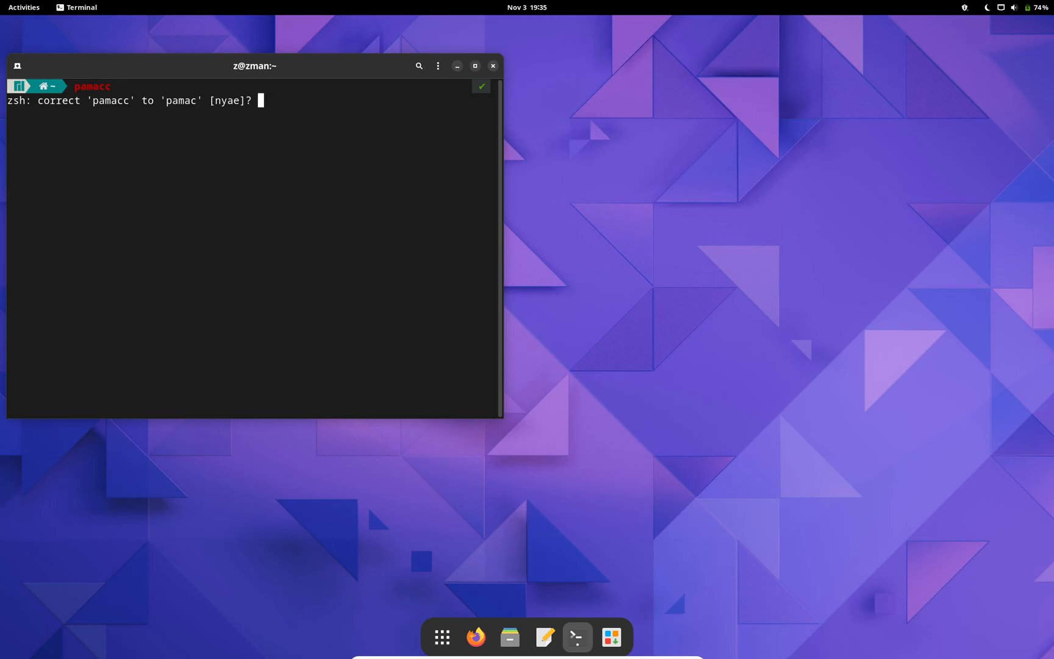
type("y")
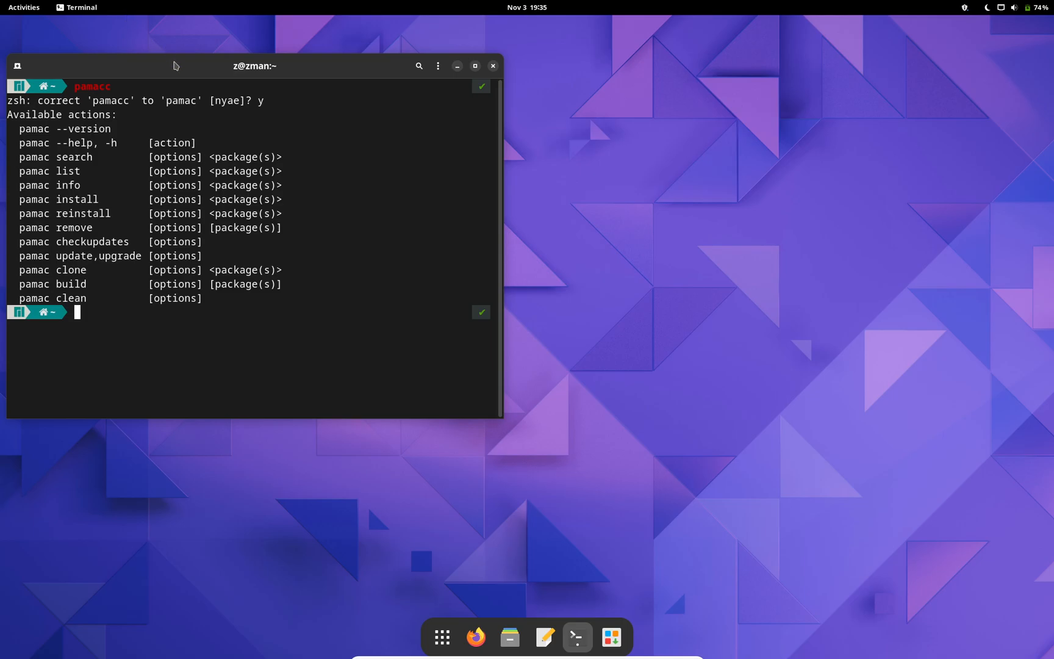
Centre the terminal window, highlight the pamac action list, then clear the screen.
left_click_drag(175, 66, 398, 74)
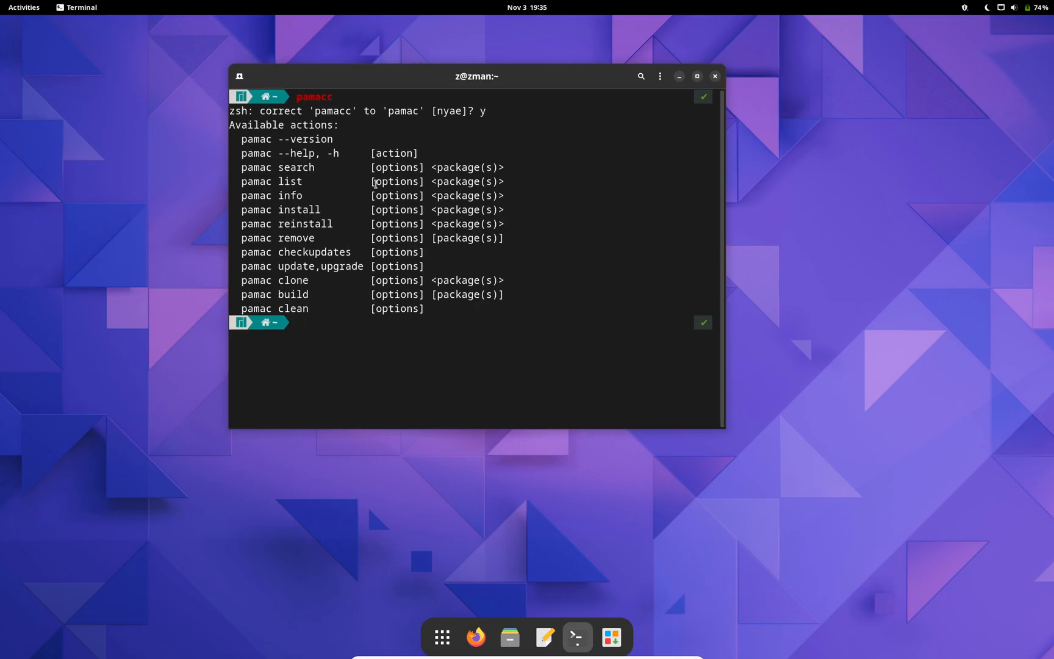
left_click_drag(373, 175, 439, 328)
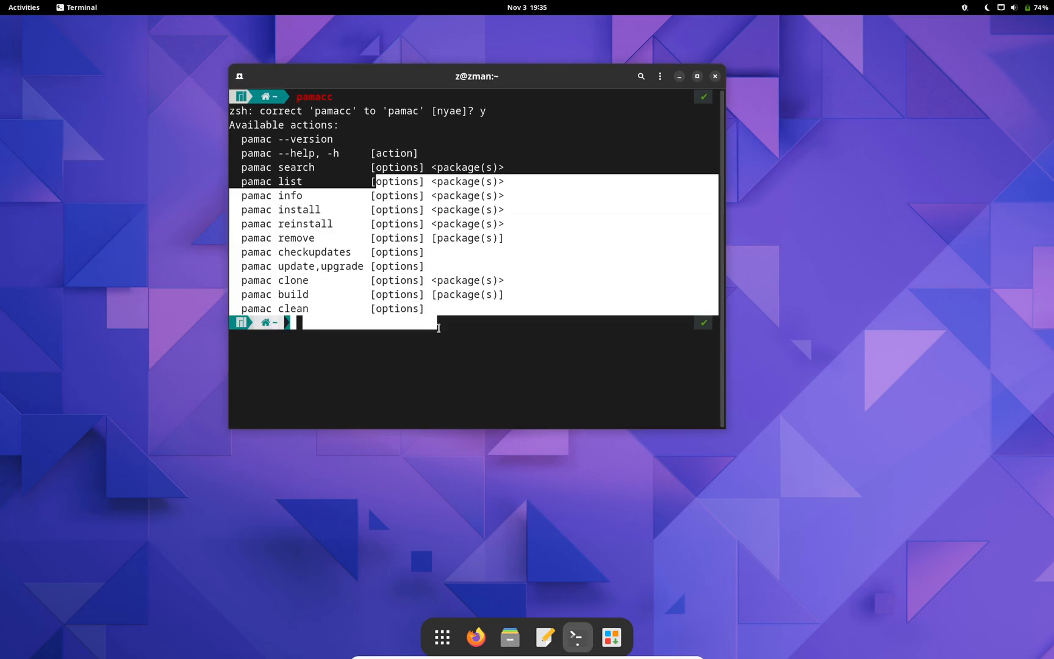
left_click_drag(438, 328, 553, 124)
left_click(554, 123)
type("clear")
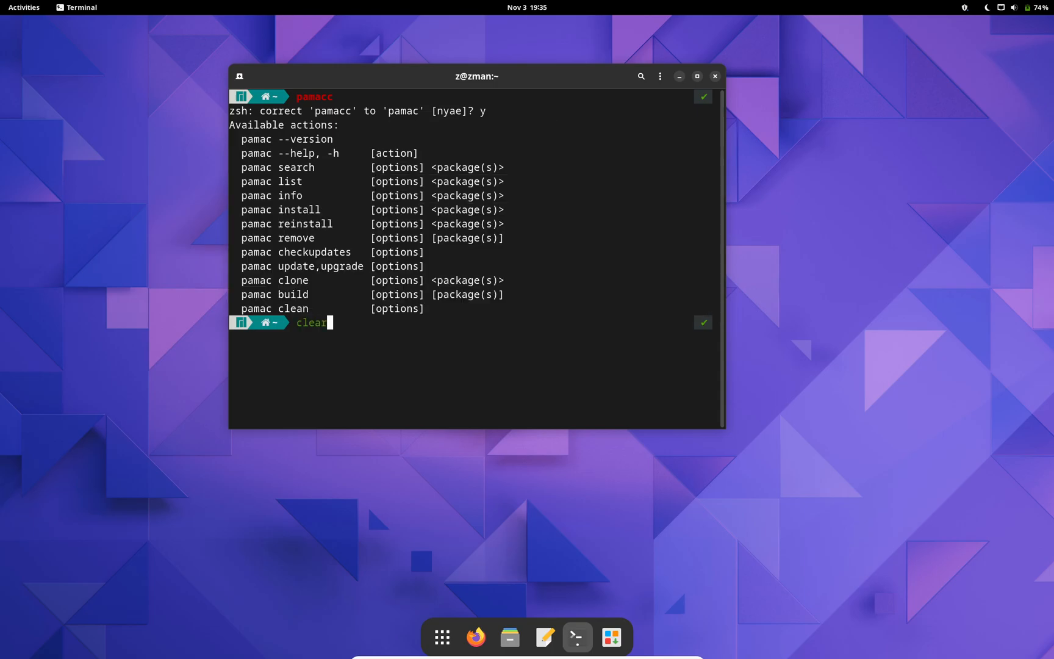
key("Return")
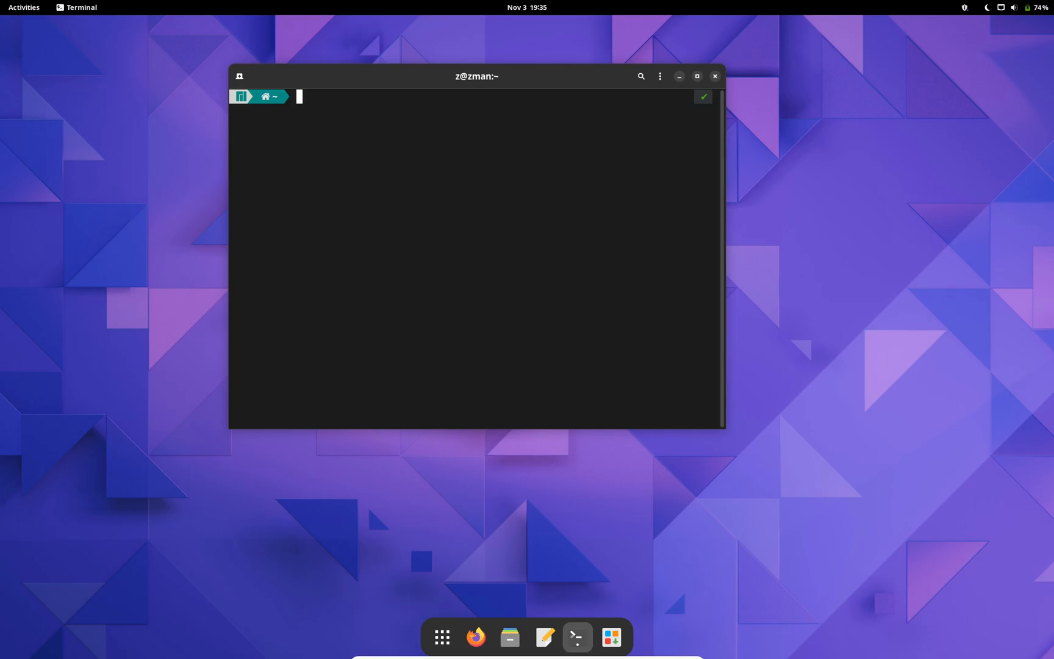
type("sudo pacman -S")
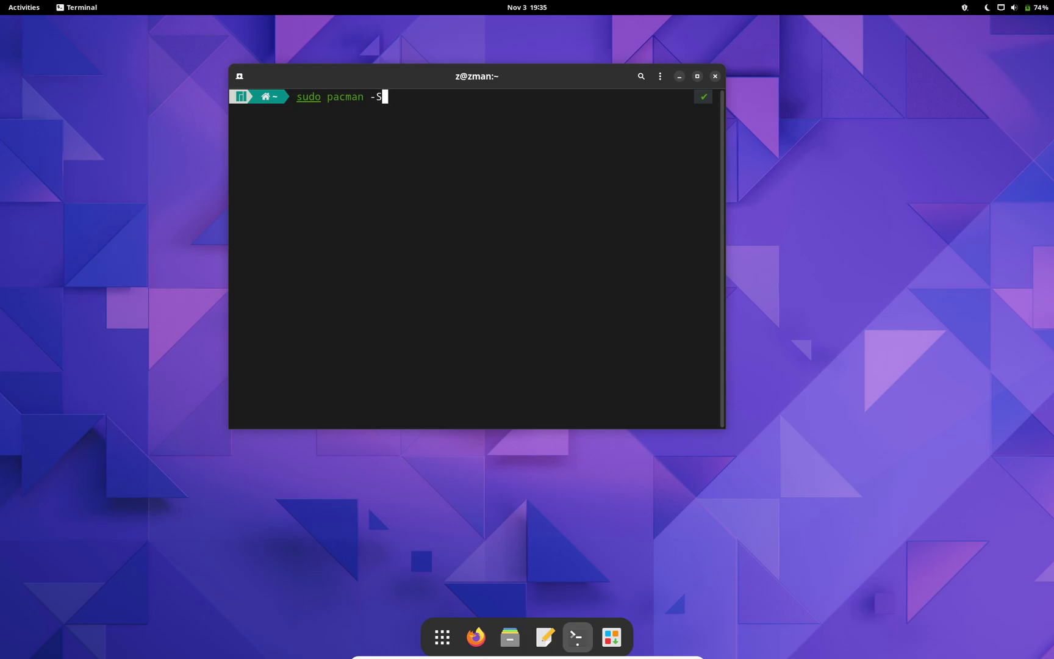
type("y")
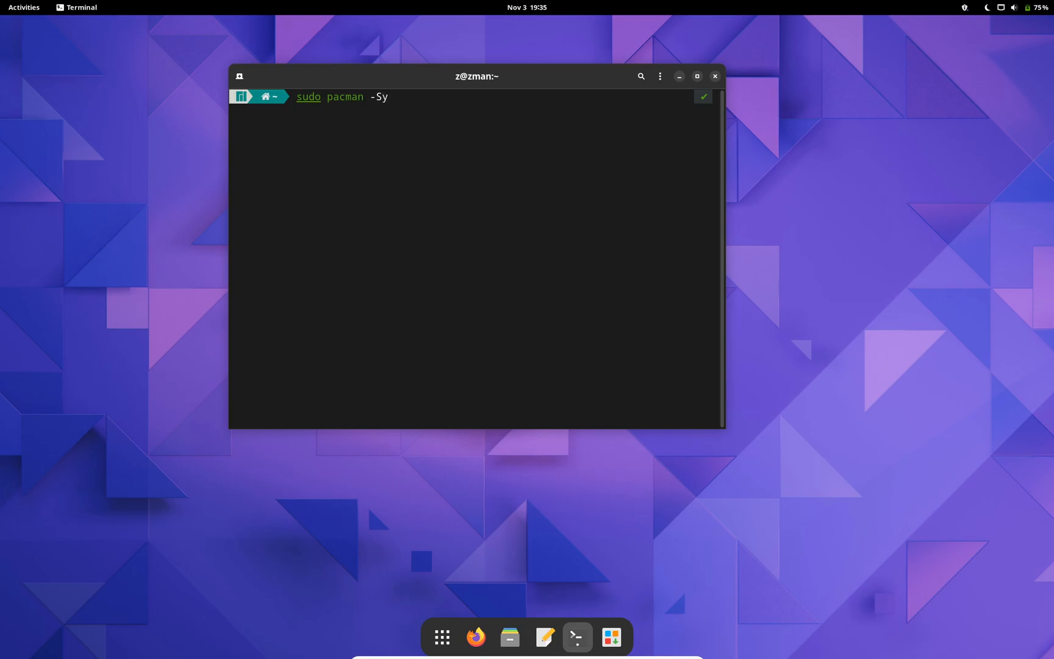
type("u")
Run sudo pacman -Syu with the password and accept the keyring, at-spi2-core replacements and 474-package upgrade prompts.
key("Return")
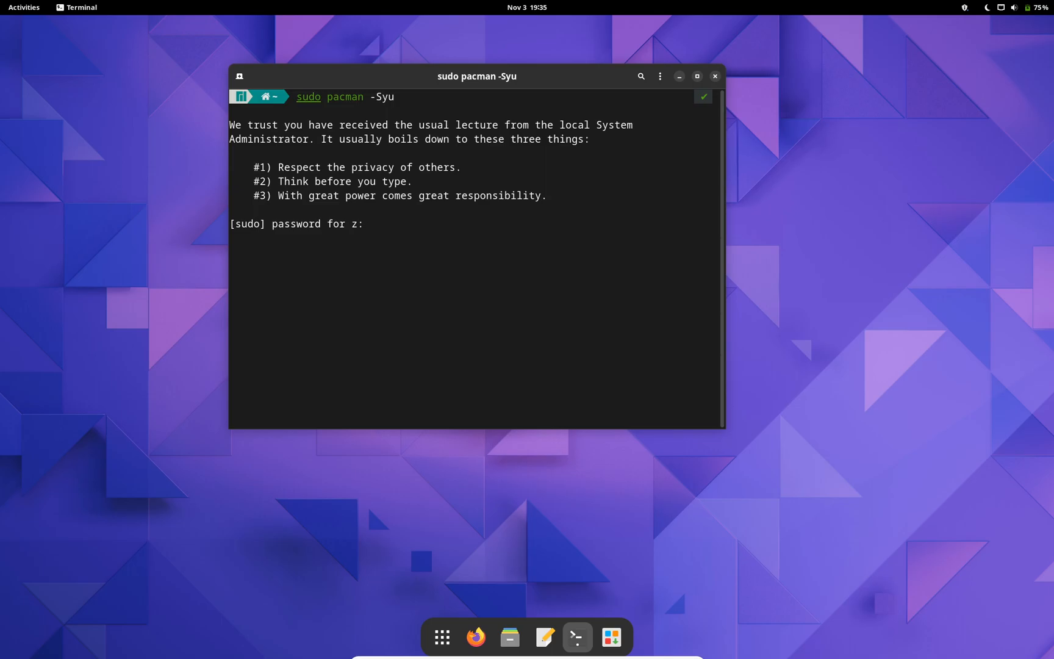
key("Return")
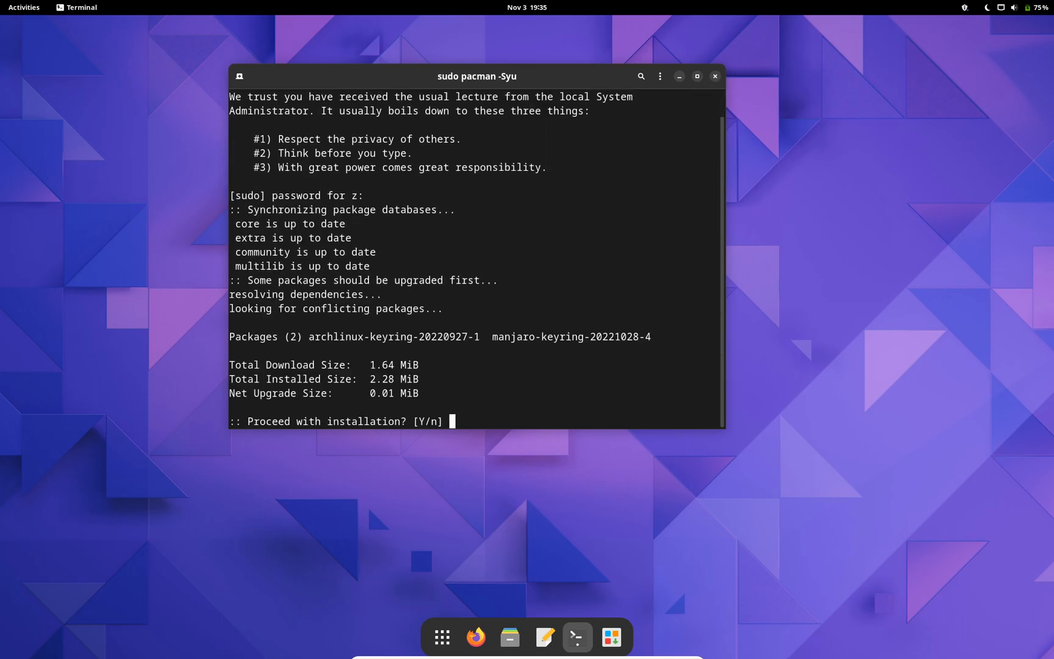
type("y")
key("Return")
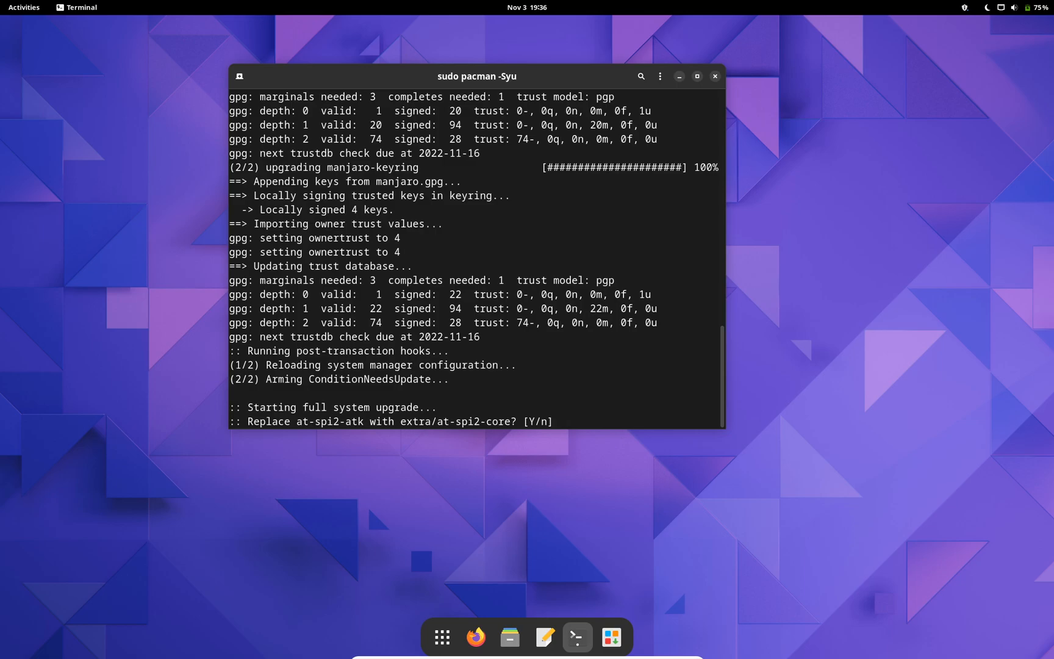
type("y")
key("Return")
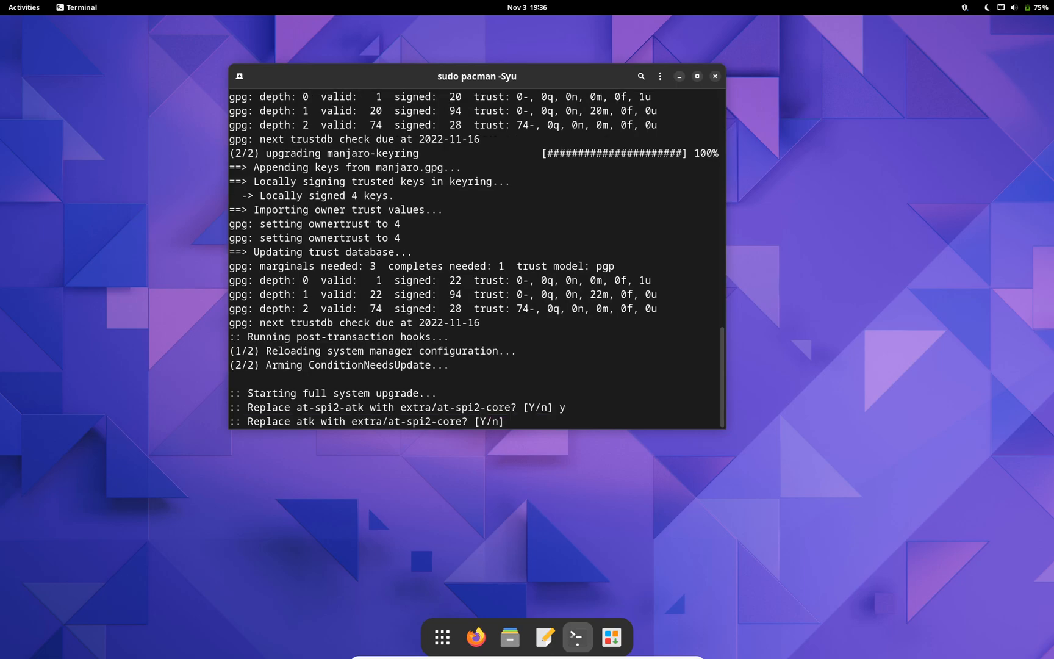
type("y")
key("Return")
type("y")
key("Return")
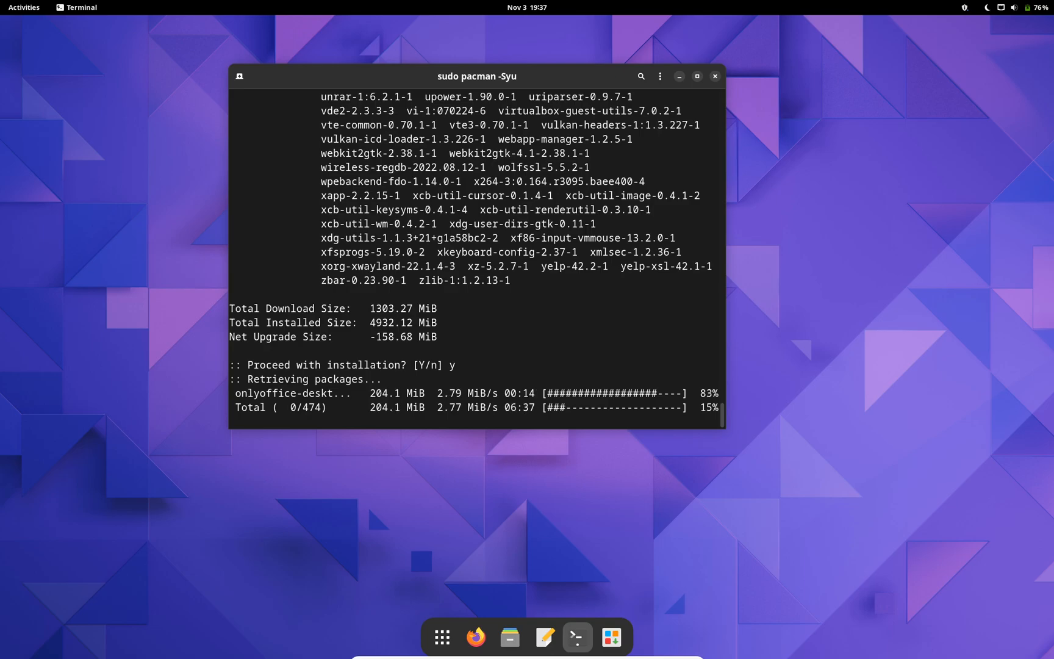
Show the application grid from the overview and look inside the Office folder.
key("super")
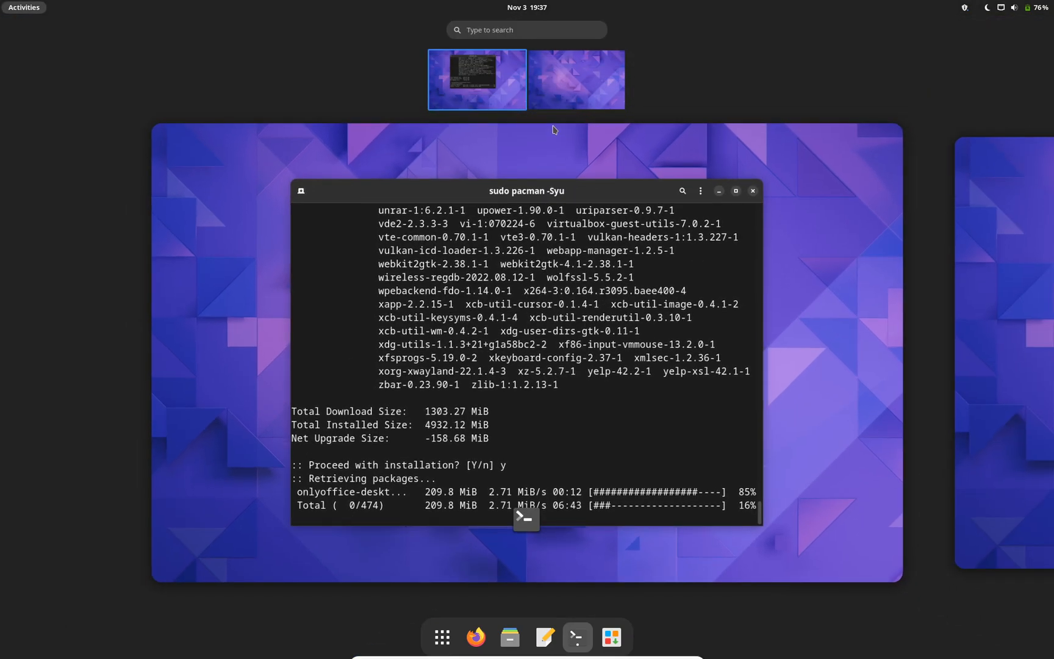
scroll(591, 247, "down", 1)
scroll(591, 247, "up", 1)
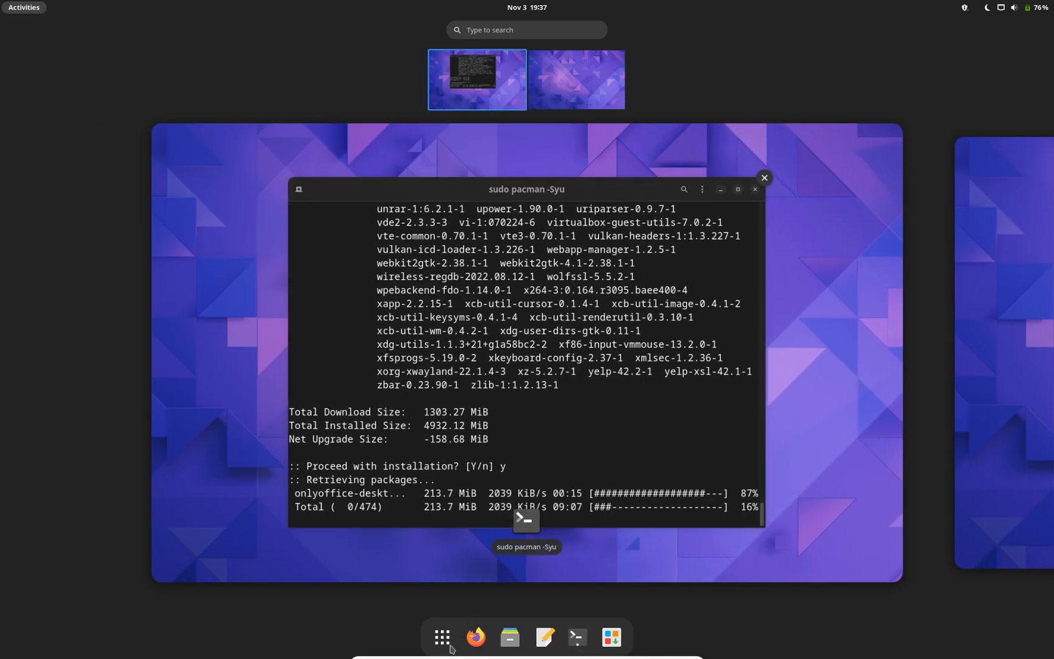
left_click(443, 637)
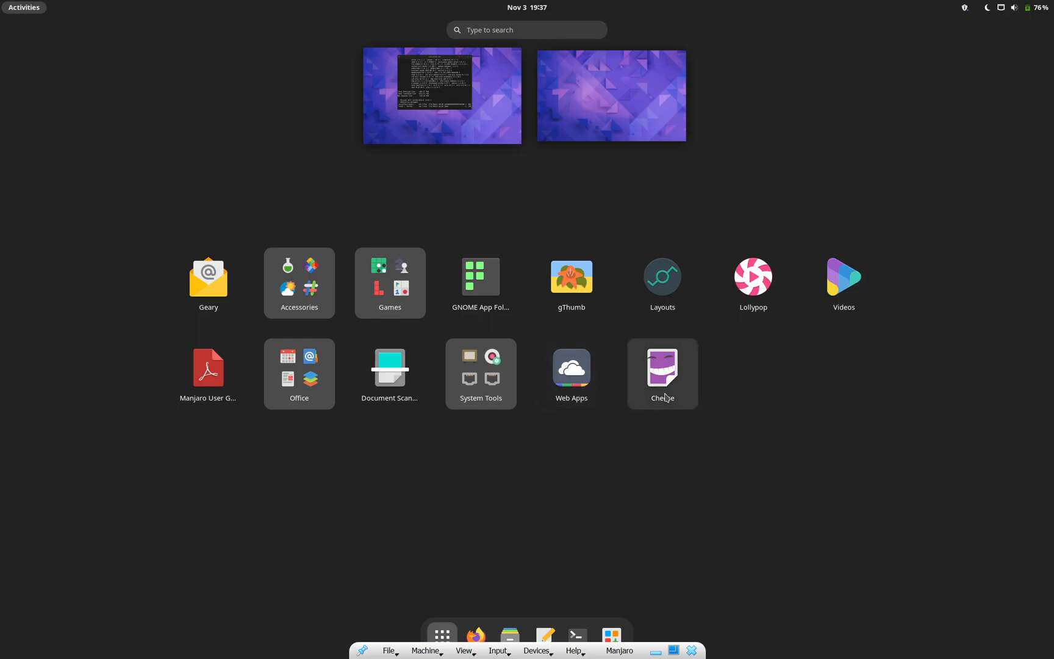
left_click(274, 404)
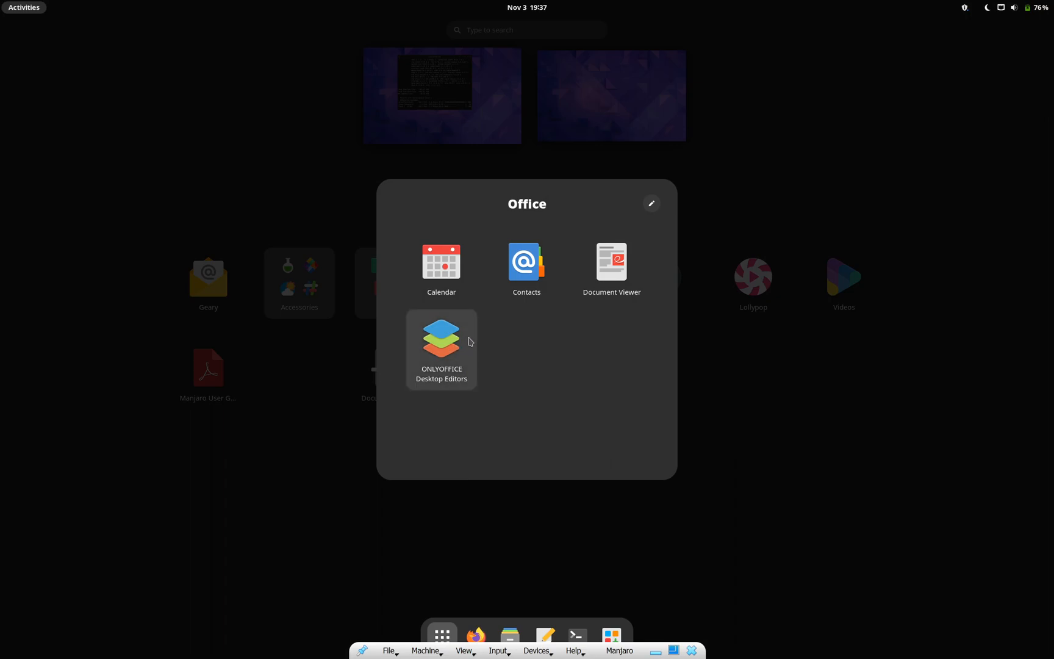
left_click(285, 496)
Browse the Accessories folder pages, then switch to the Games folder.
left_click(303, 257)
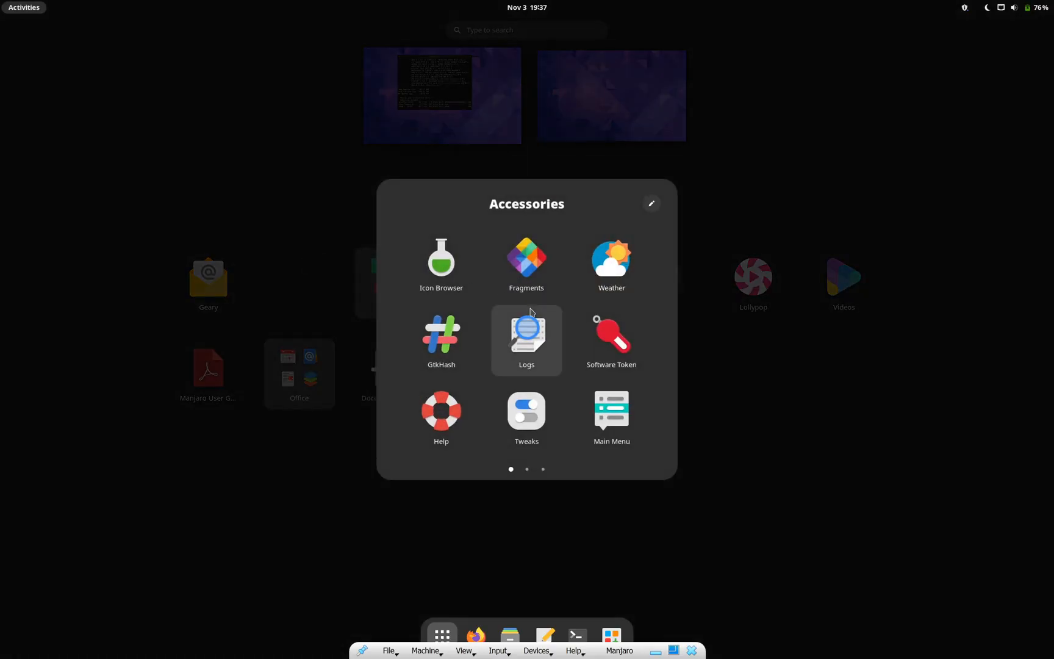
scroll(531, 311, "down", 1)
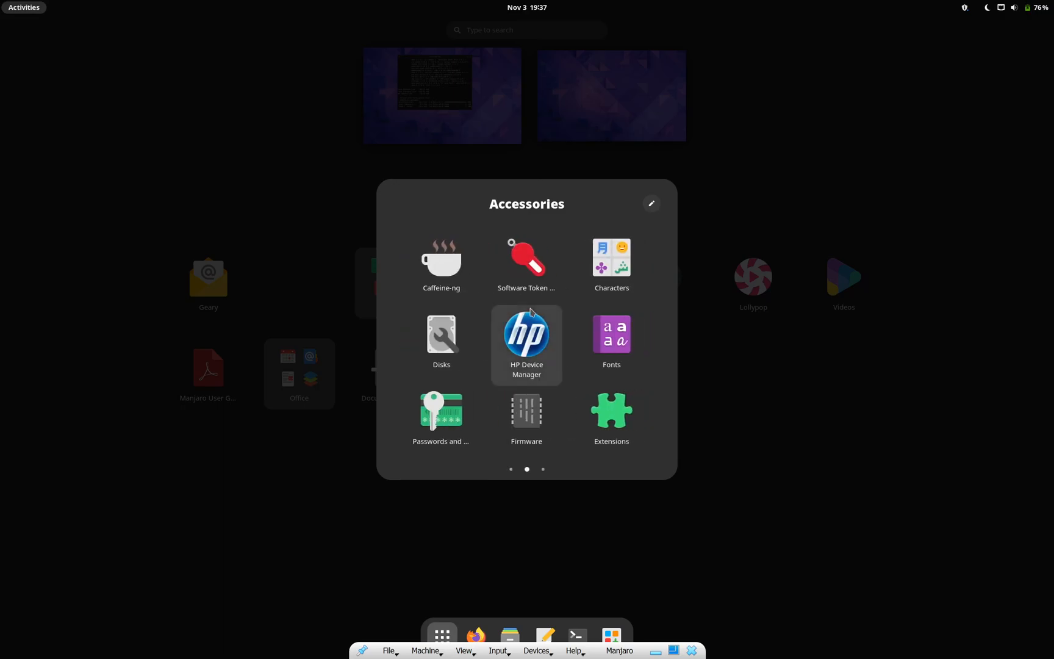
scroll(531, 311, "down", 1)
scroll(531, 311, "up", 1)
scroll(534, 329, "down", 1)
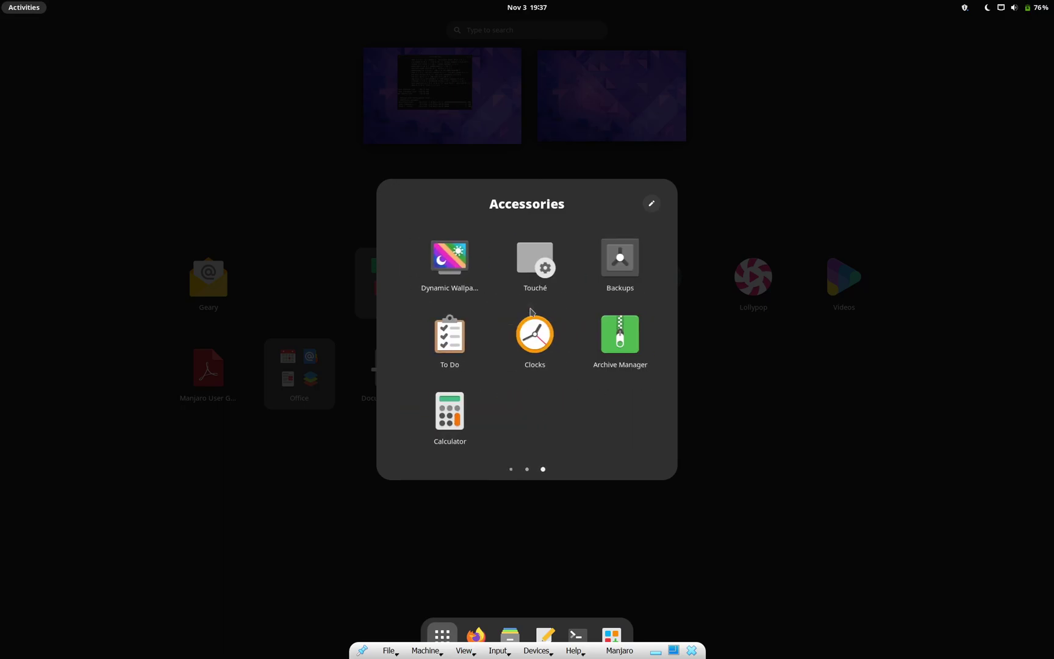
left_click(485, 551)
left_click(393, 283)
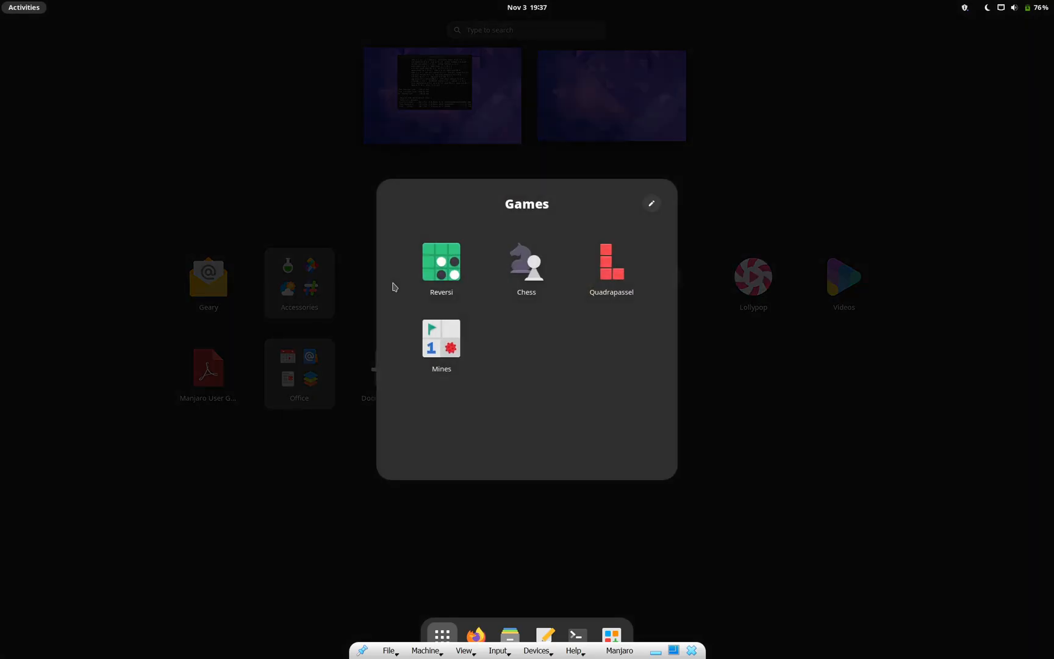
Launch Backups from the Activities search and move its window to the screen centre.
left_click(306, 500)
type("back")
key("Return")
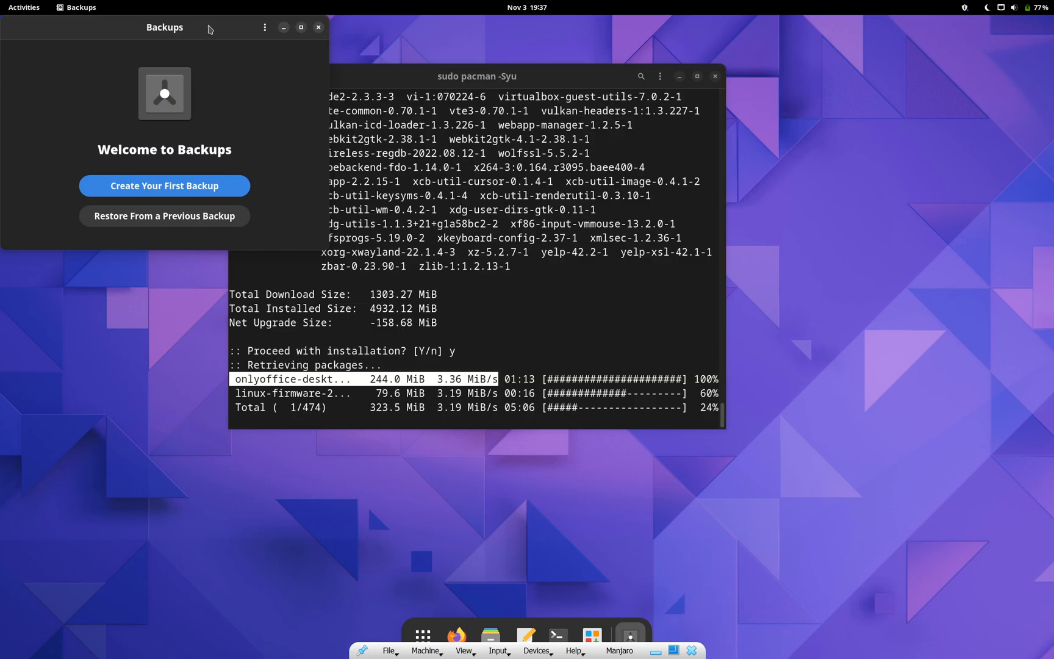
left_click_drag(210, 26, 478, 165)
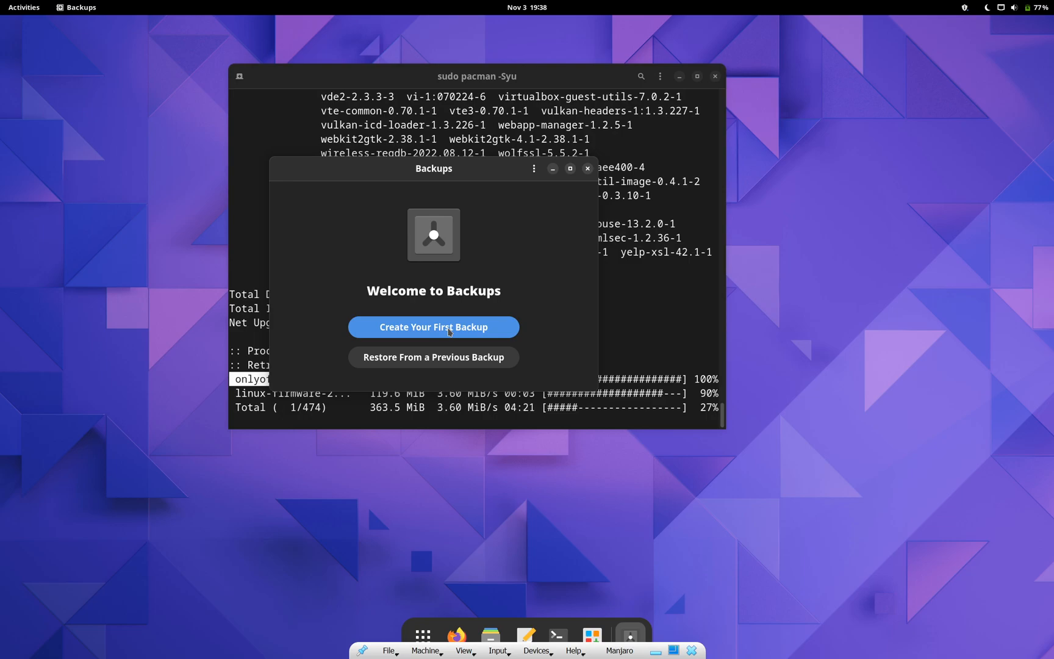
Bring the terminal forward and highlight the update's download summary lines.
left_click(661, 344)
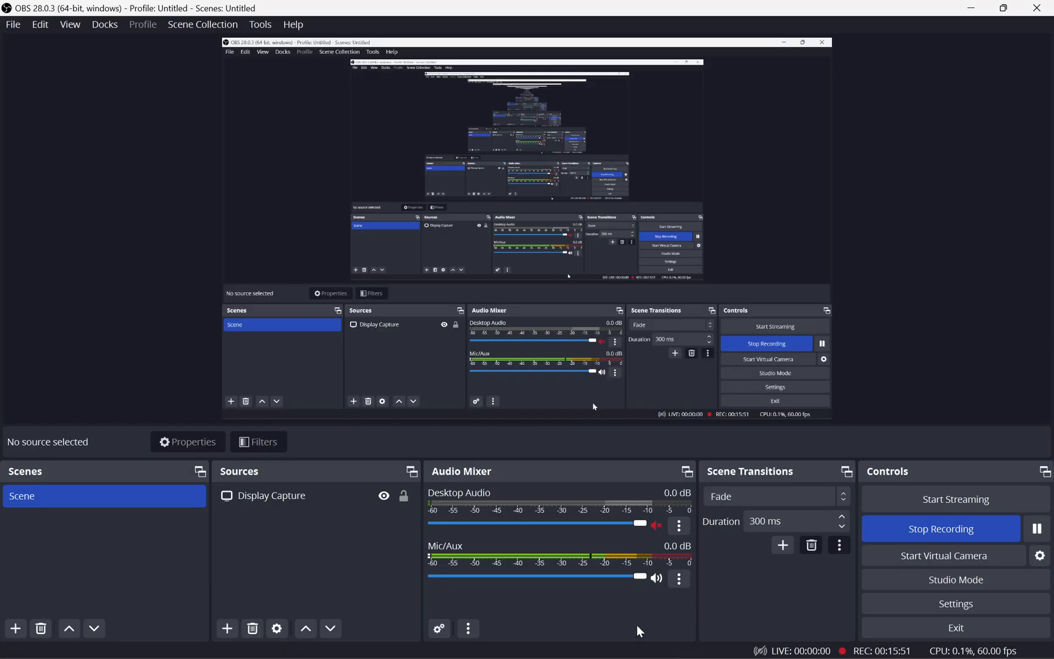
key("alt+Tab")
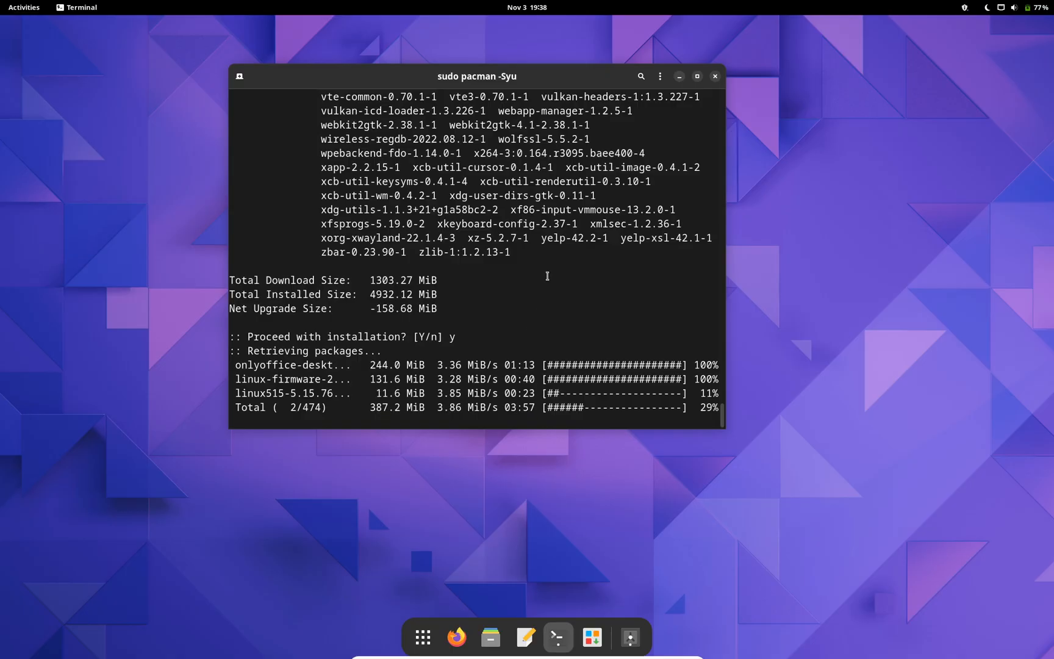
left_click_drag(547, 275, 615, 375)
left_click(615, 375)
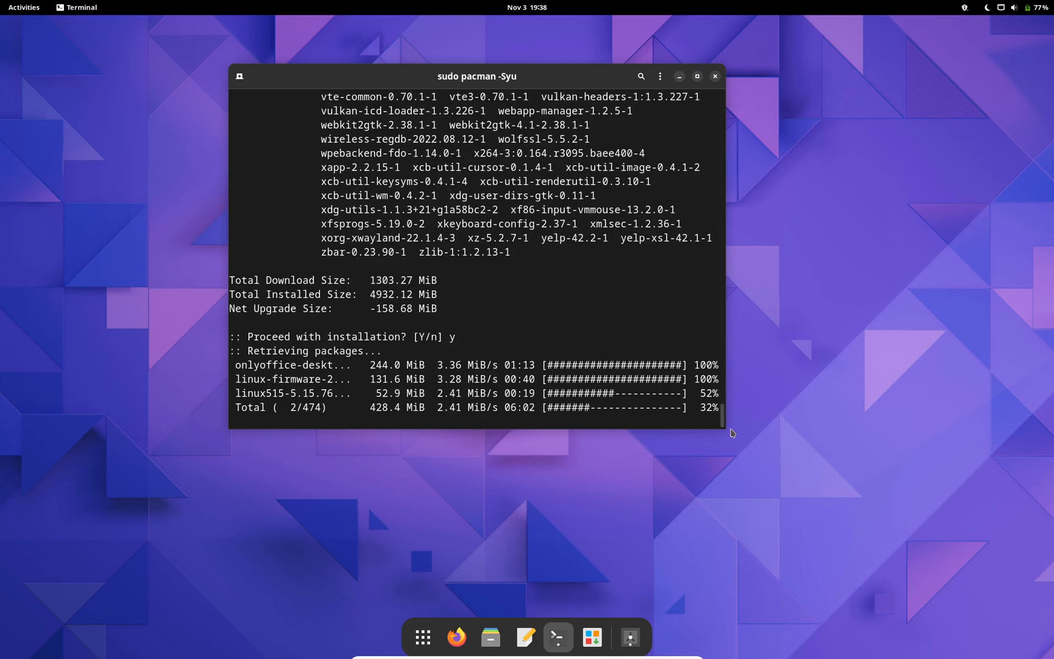
Relaunch Backups from the dock, close it, and check the upgrade progress at about 39% of 474 packages.
left_click(630, 638)
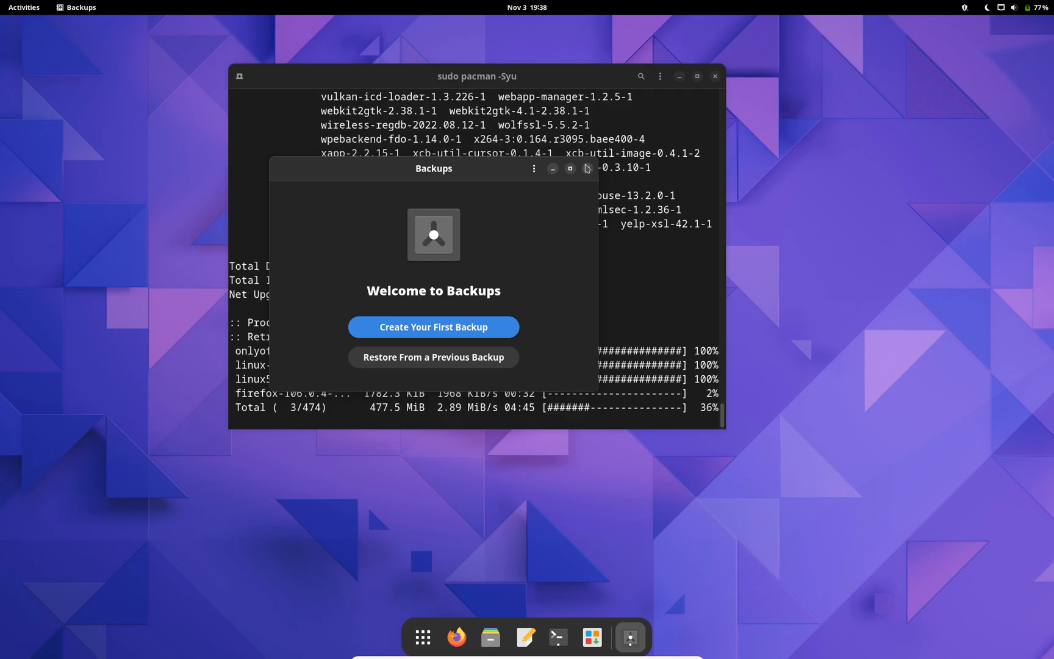
left_click(588, 169)
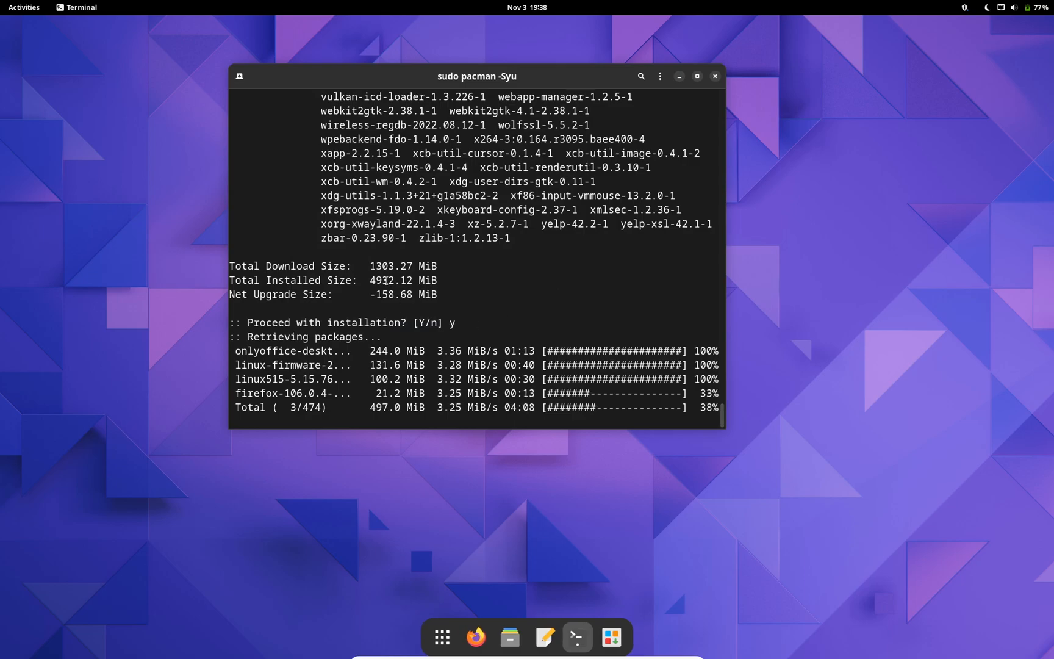
mouse_move(358, 288)
left_mouse_down()
mouse_move(680, 393)
mouse_move(675, 414)
left_mouse_up()
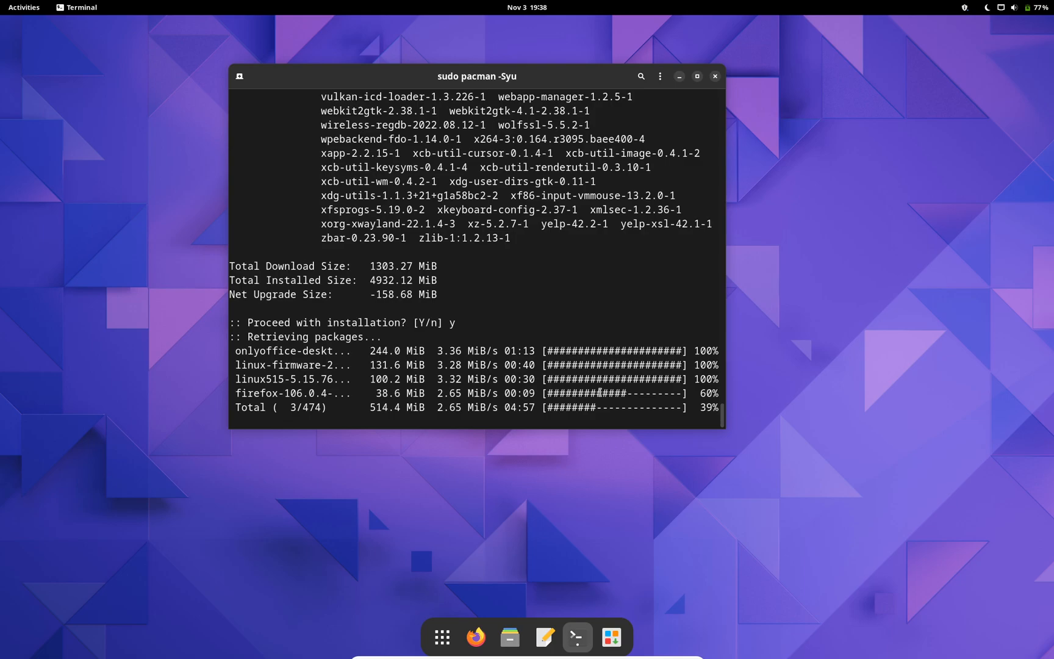
Suspend the pacman update with Ctrl+Z, clear the screen, and run ls -R on the home folder.
key("ctrl+z")
type("c")
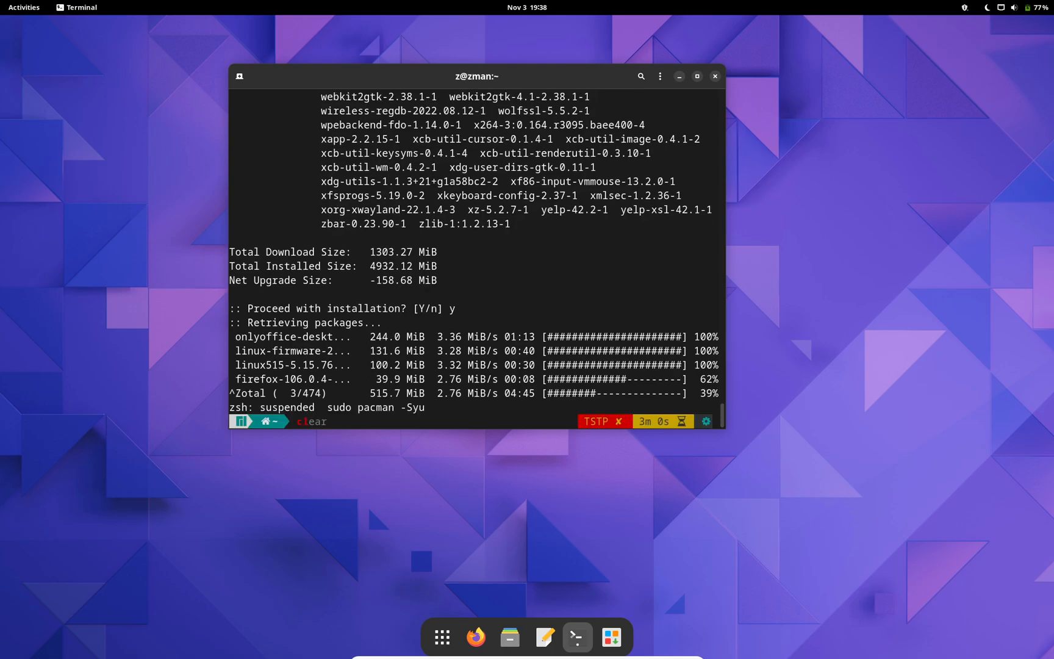
type("lear")
key("Return")
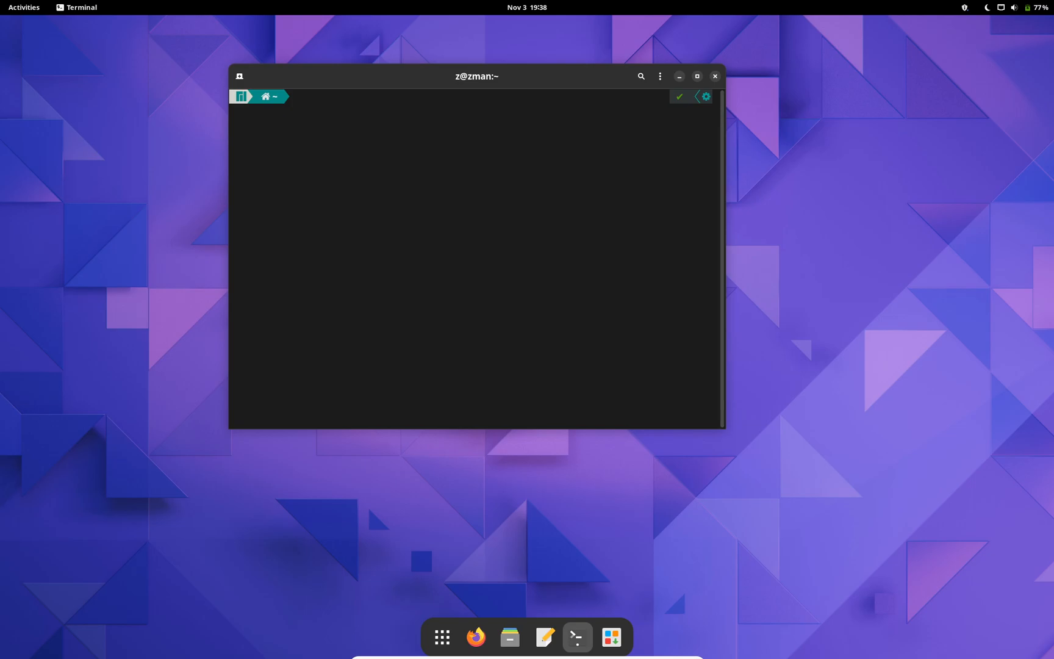
type("ls")
type("r")
key("BackSpace")
type("R")
key("Return")
Run ls -R / on the whole filesystem, suspend it, and check the 6s elapsed time.
key("Up")
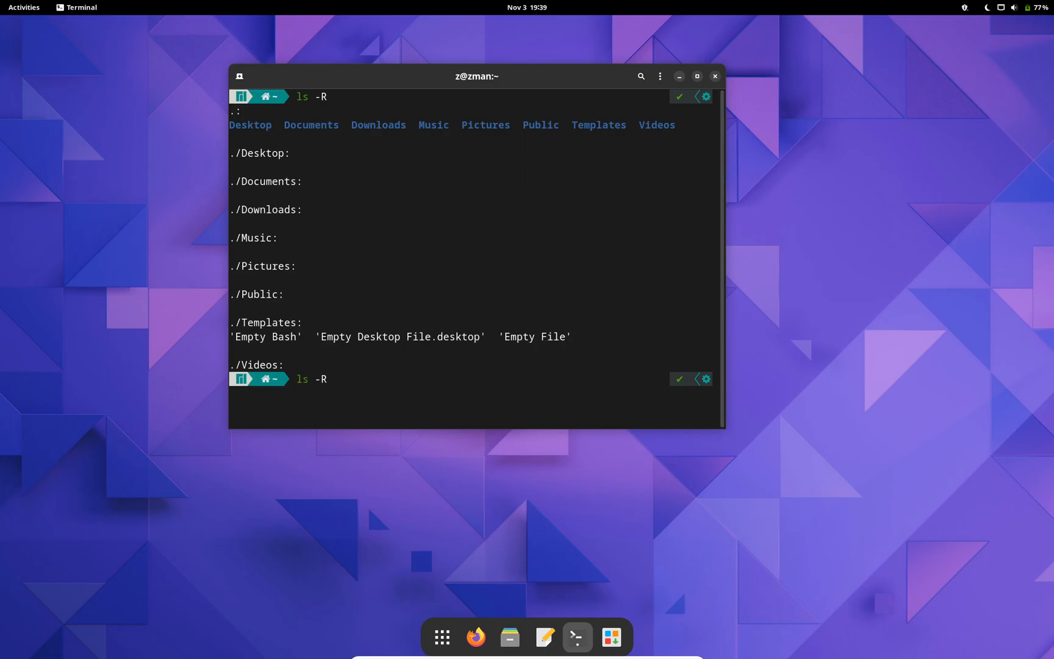
type("/")
key("Return")
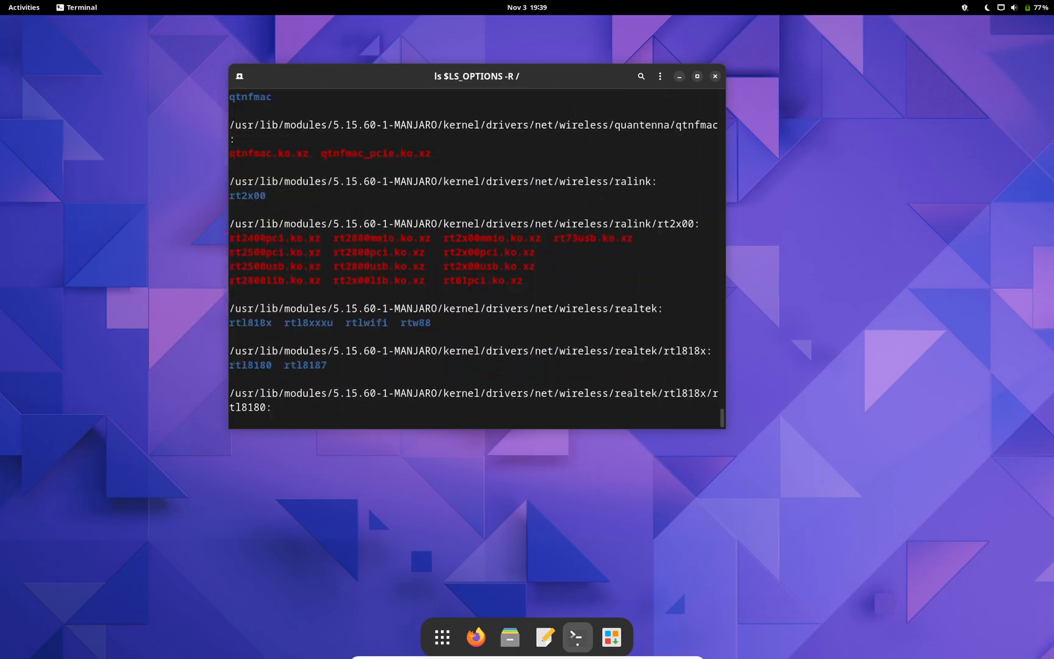
key("ctrl+z")
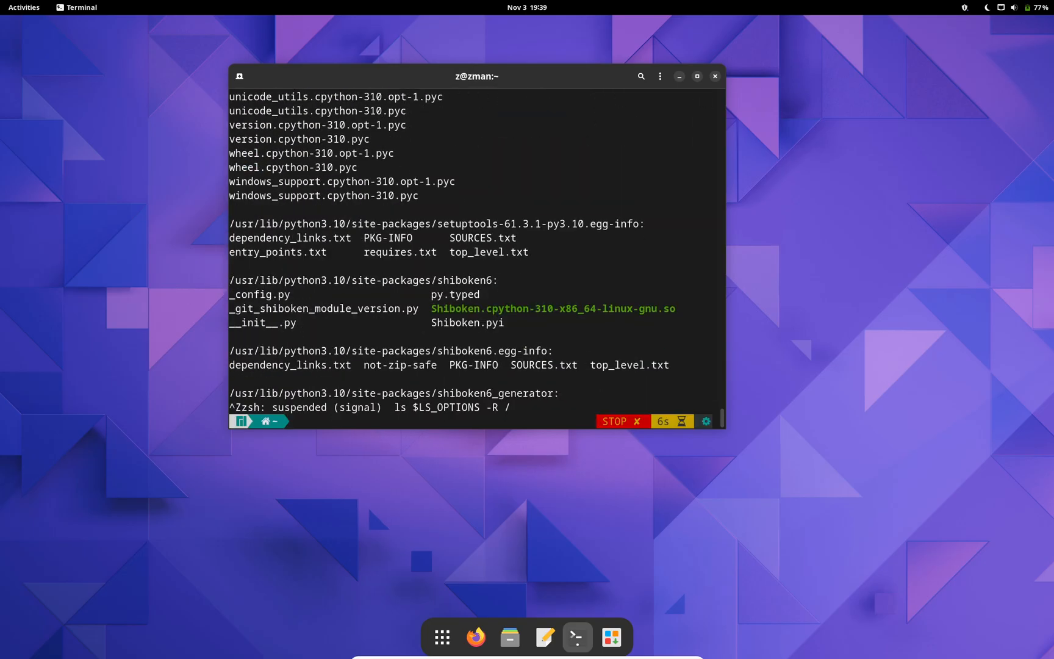
left_click_drag(656, 421, 682, 420)
left_click(613, 406)
type("time")
Erase the stray word from the prompt and clear the terminal screen.
key("BackSpace")
key("BackSpace")
key("BackSpace")
key("ctrl+l")
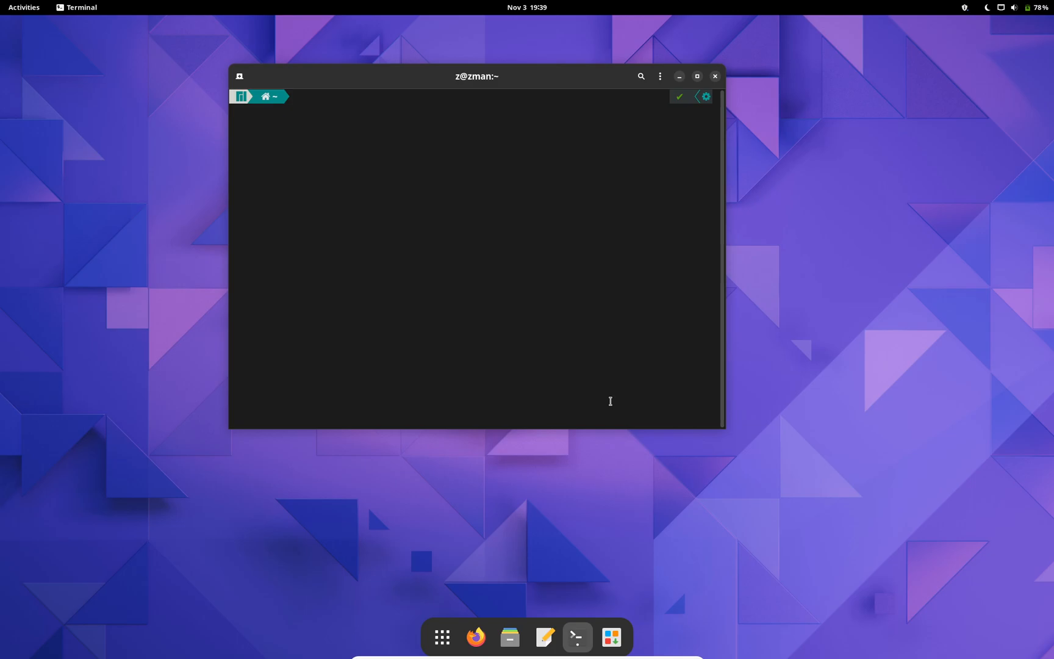
In the Activities overview, flip to the empty second workspace and back to the terminal's one.
key("super")
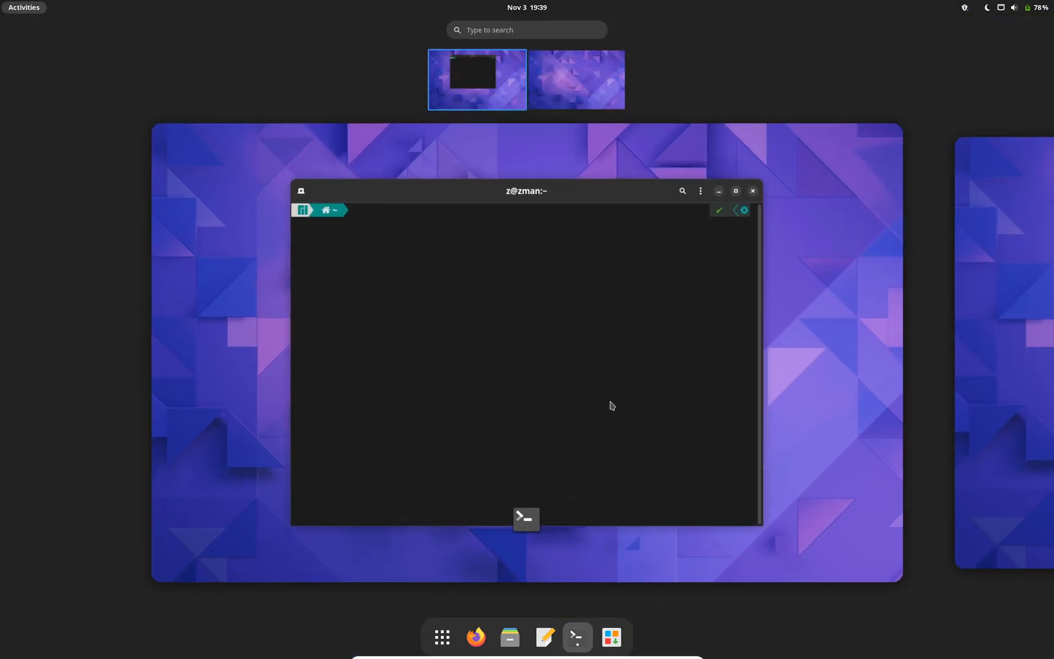
key("super+Page_Down")
key("super+Page_Up")
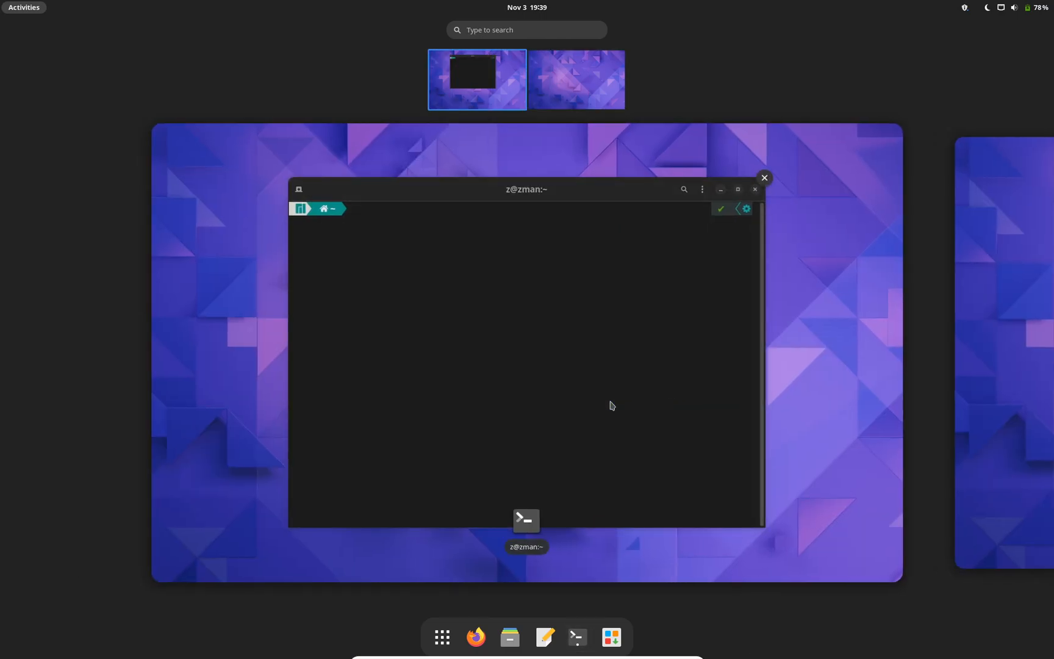
Show the application grid and settle on the empty second workspace.
left_click(442, 637)
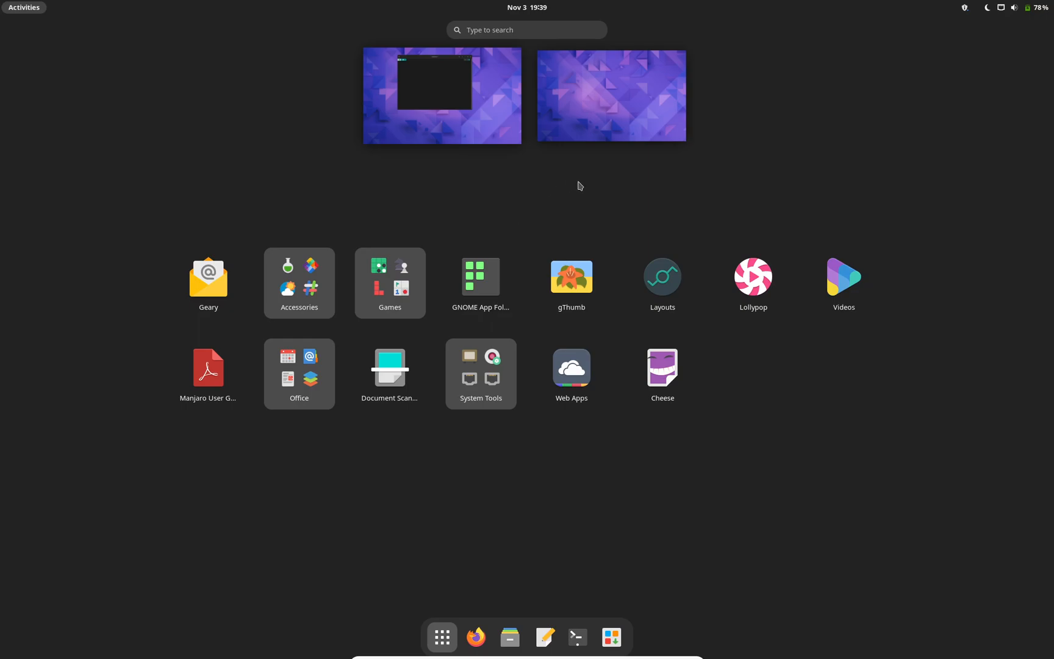
left_click(609, 141)
key("super")
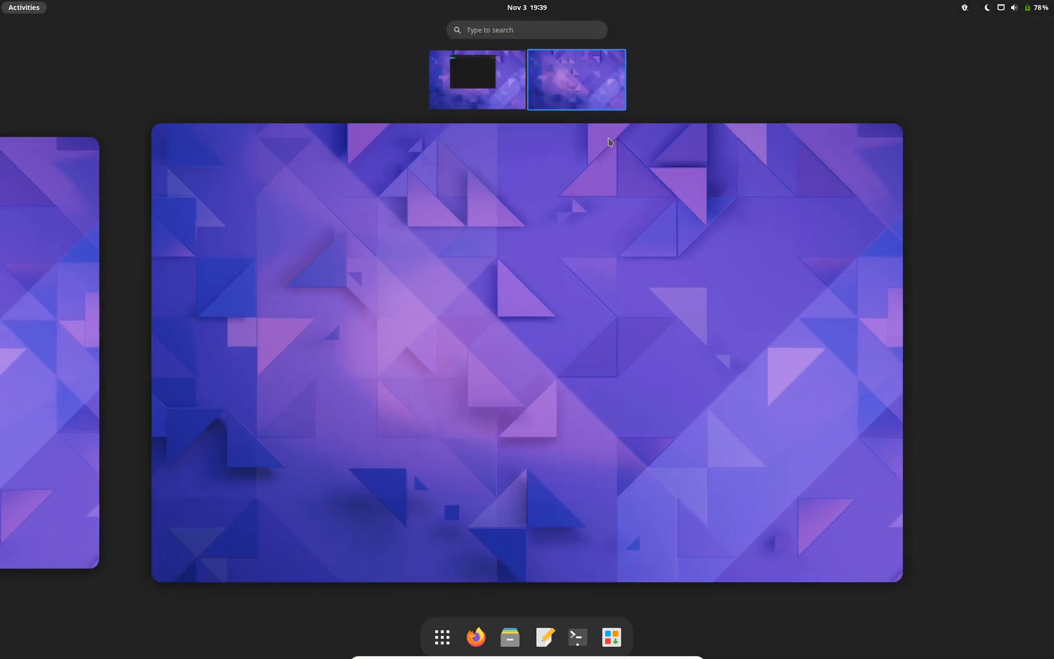